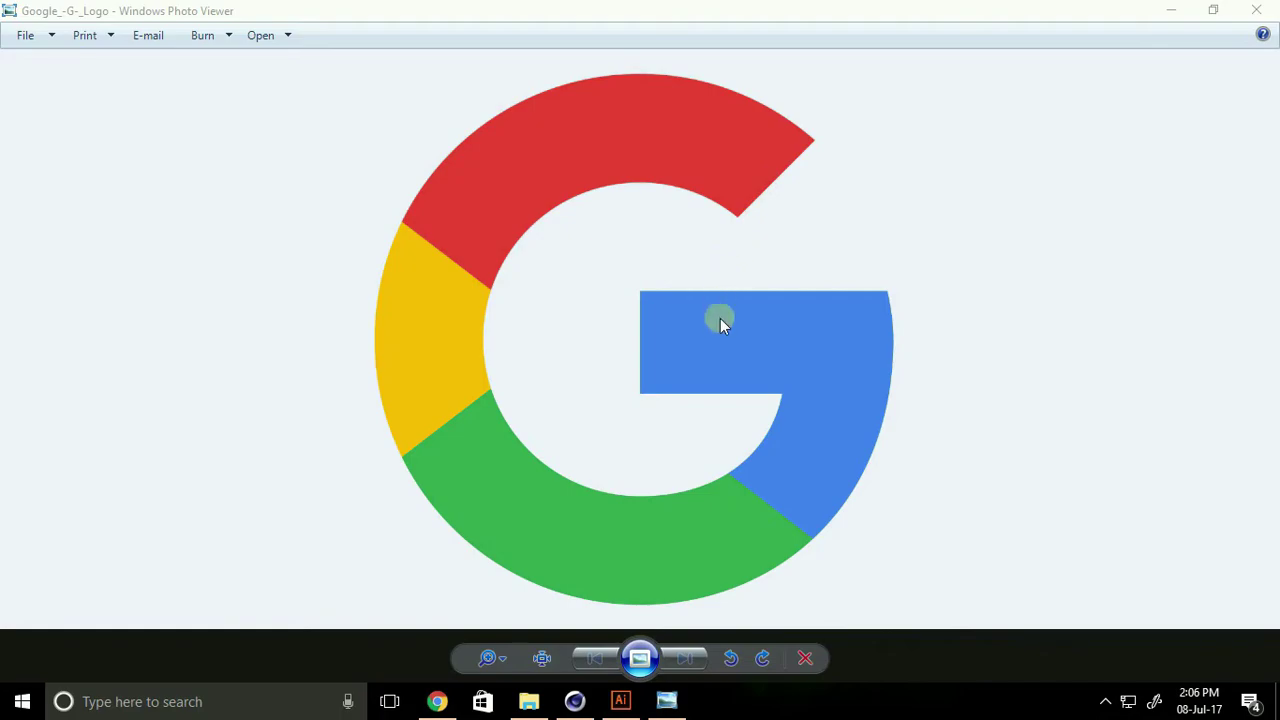
Leave the Google G logo in Photo Viewer and bring up the empty Illustrator workspace.
click(625, 705)
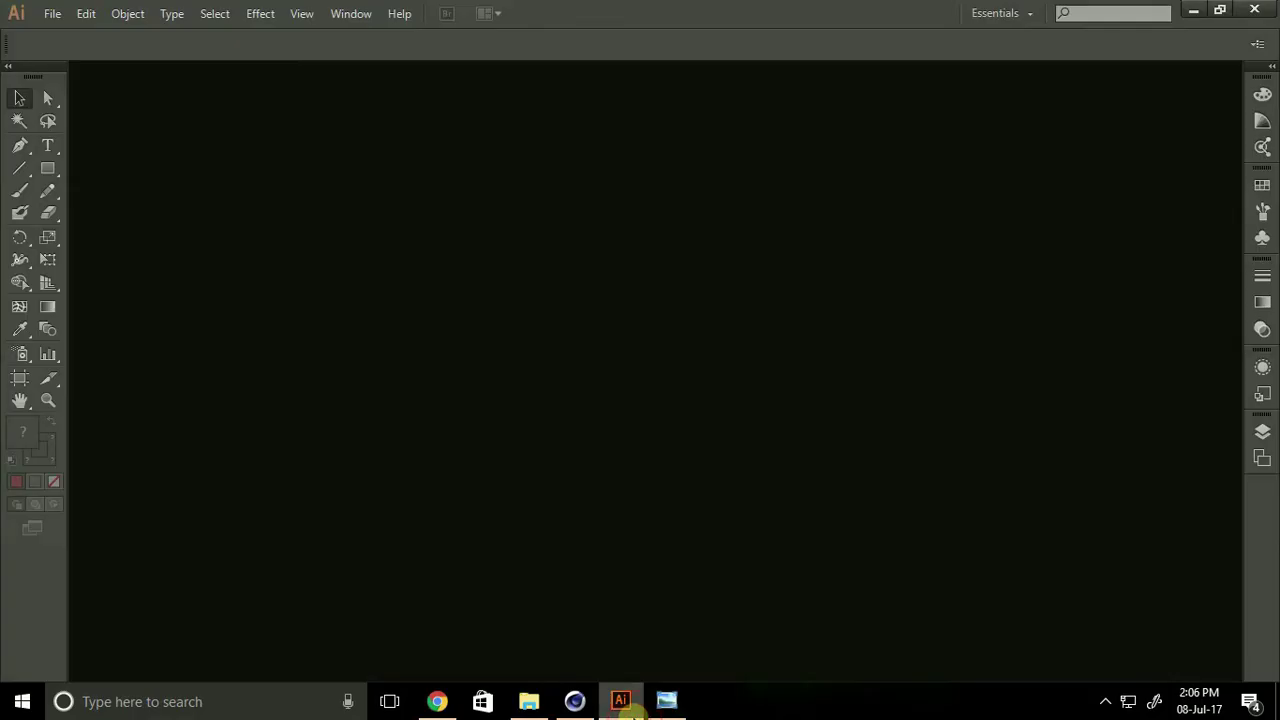
Drop Google_-G-_Logo.svg from File Explorer into Illustrator and shrink the image to fit the artboard.
click(529, 701)
drag(709, 108, 829, 107)
drag(676, 310, 395, 322)
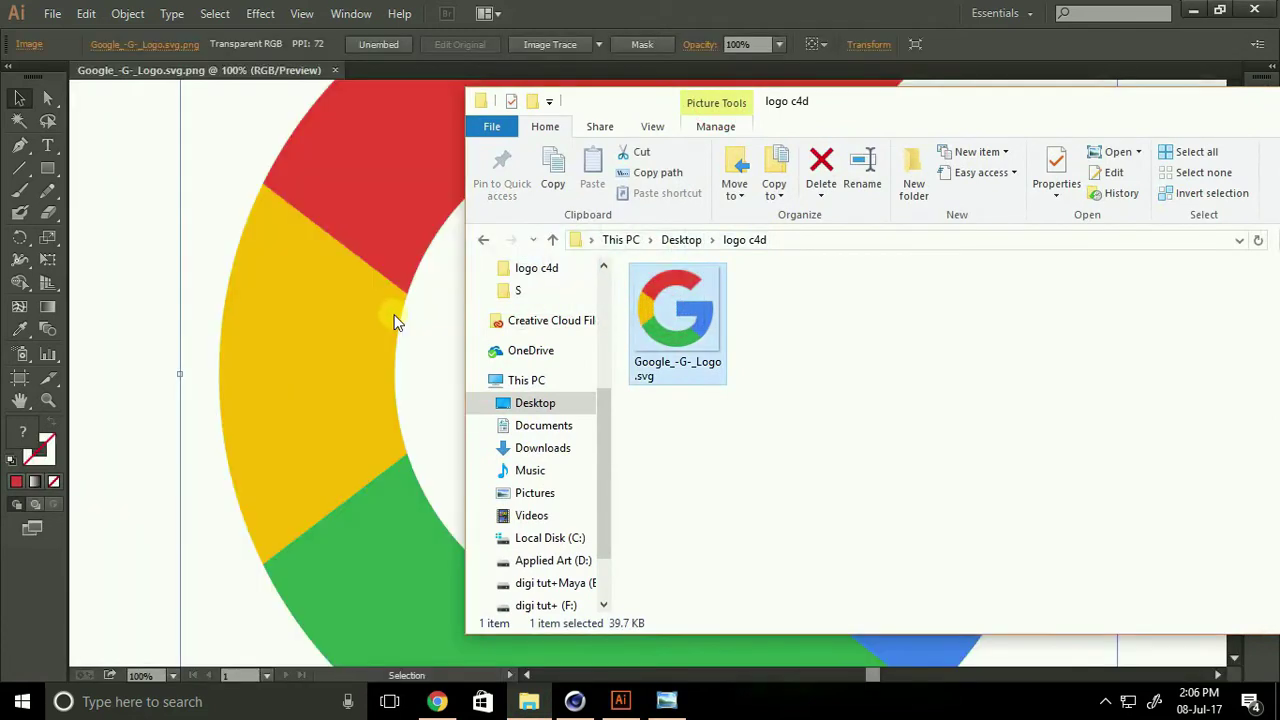
click(1137, 103)
key(ctrl+minus)
key(ctrl+minus)
key(ctrl+minus)
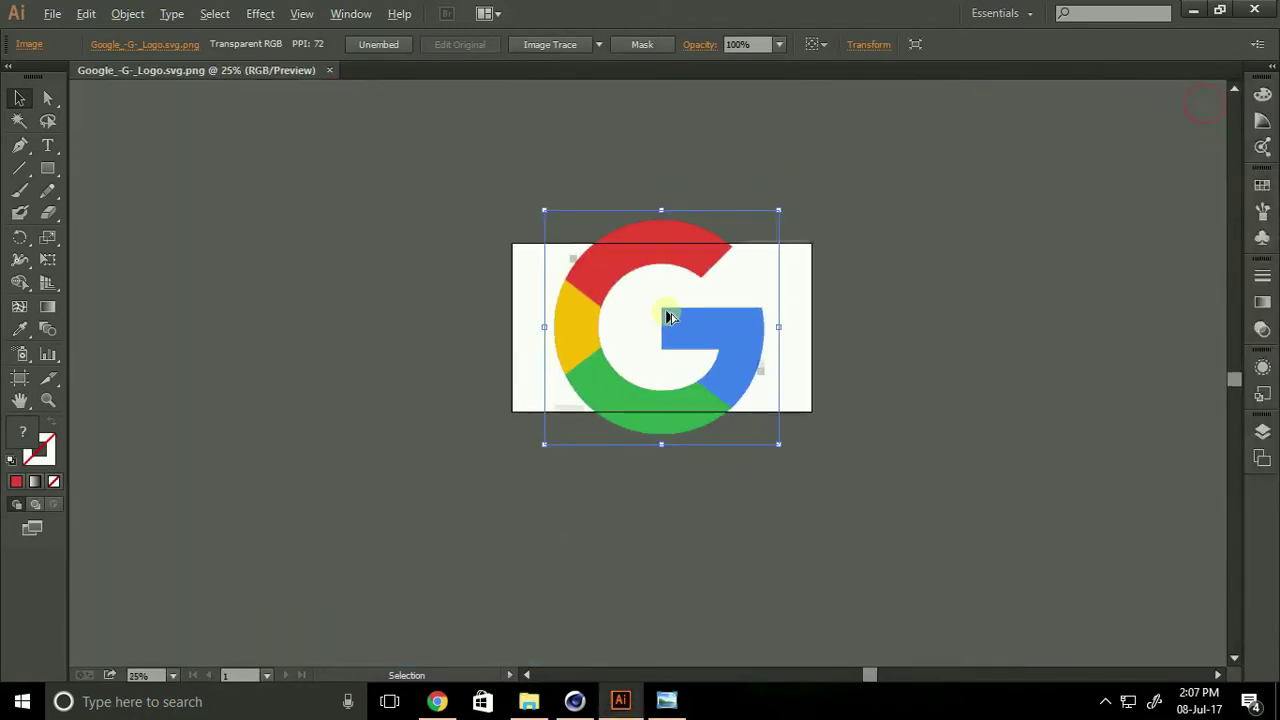
alt+scroll(669, 317, up, 1)
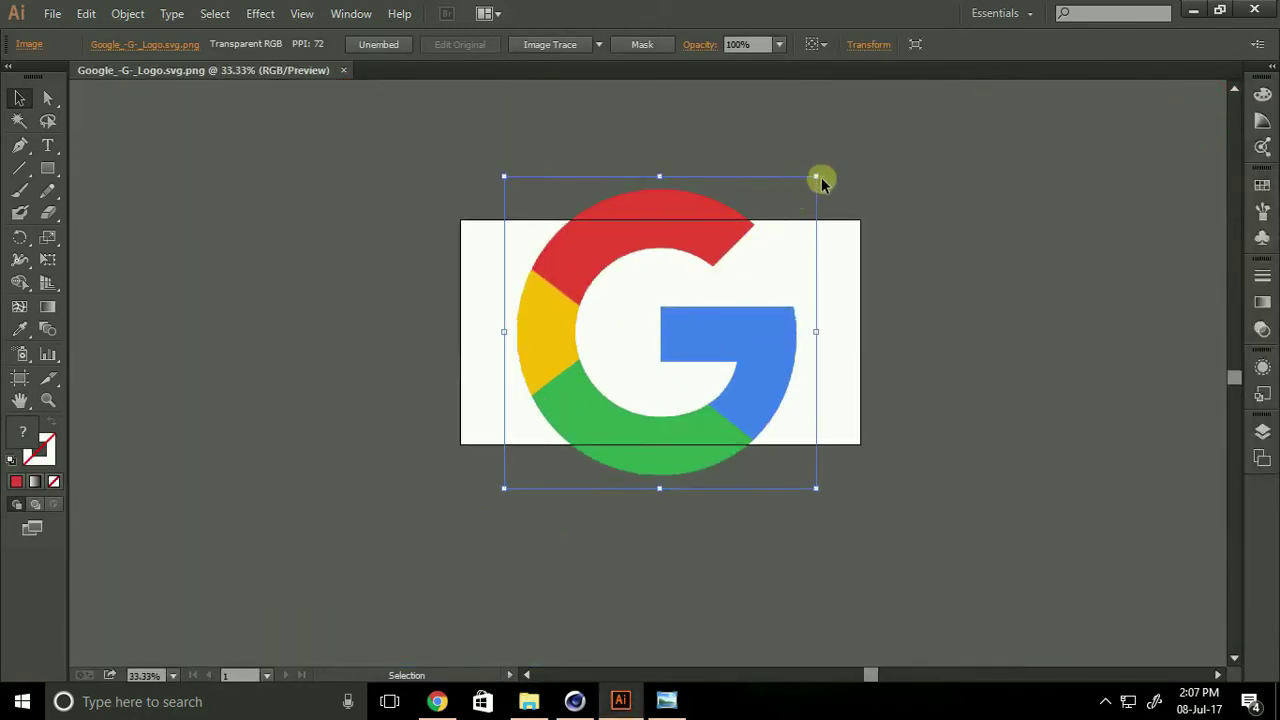
drag(816, 176, 763, 271)
alt+scroll(700, 334, up, 2)
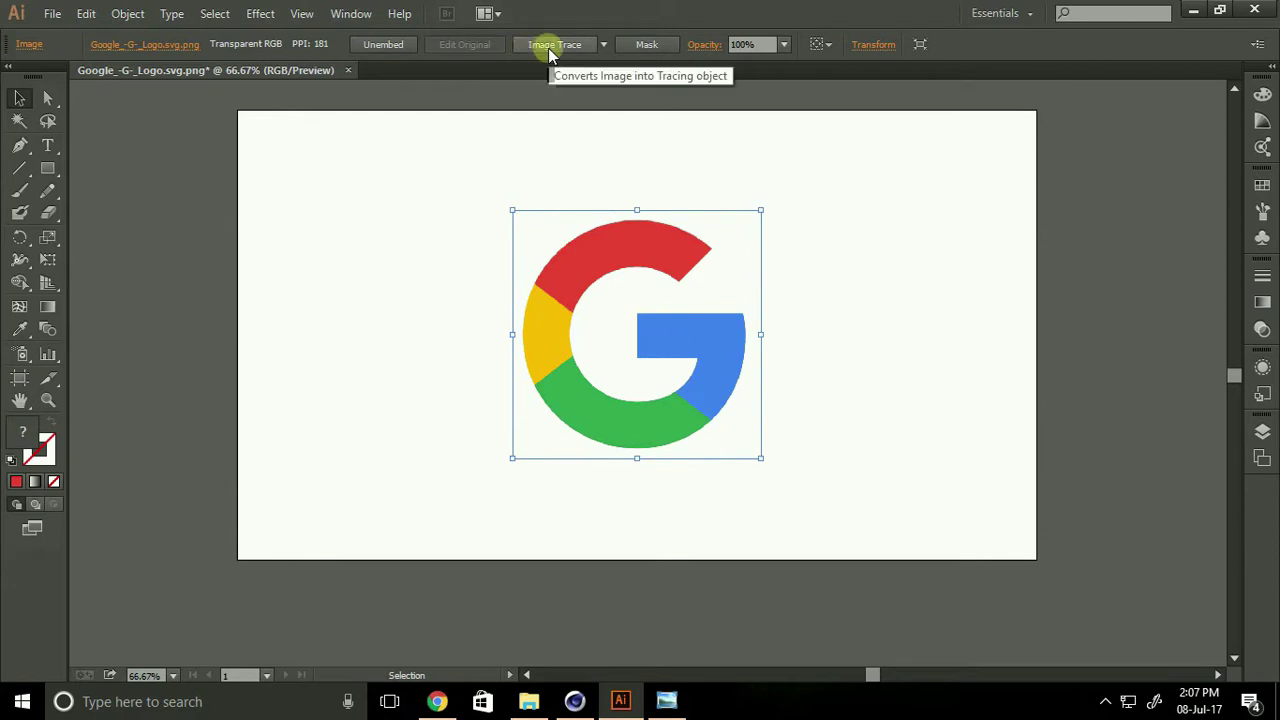
Image Trace the logo with High Fidelity Photo, expand the tracing and ungroup the paths.
click(603, 44)
click(624, 110)
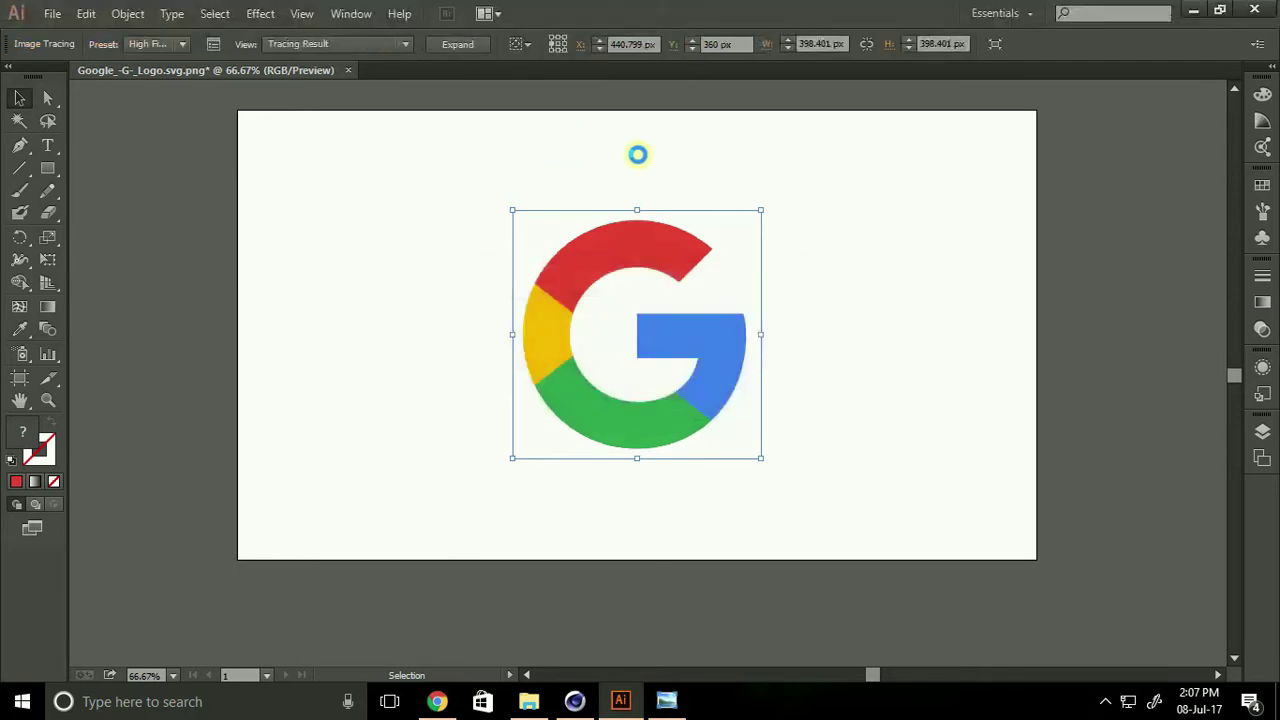
click(455, 46)
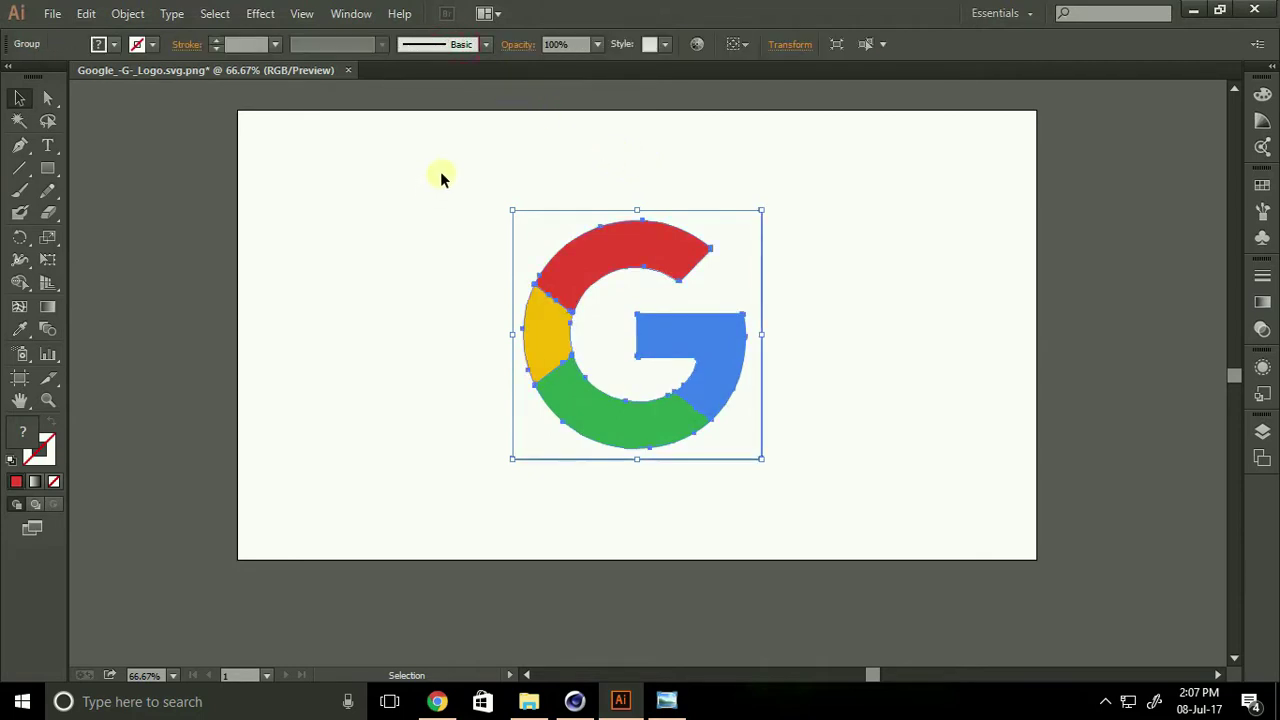
right_click(541, 244)
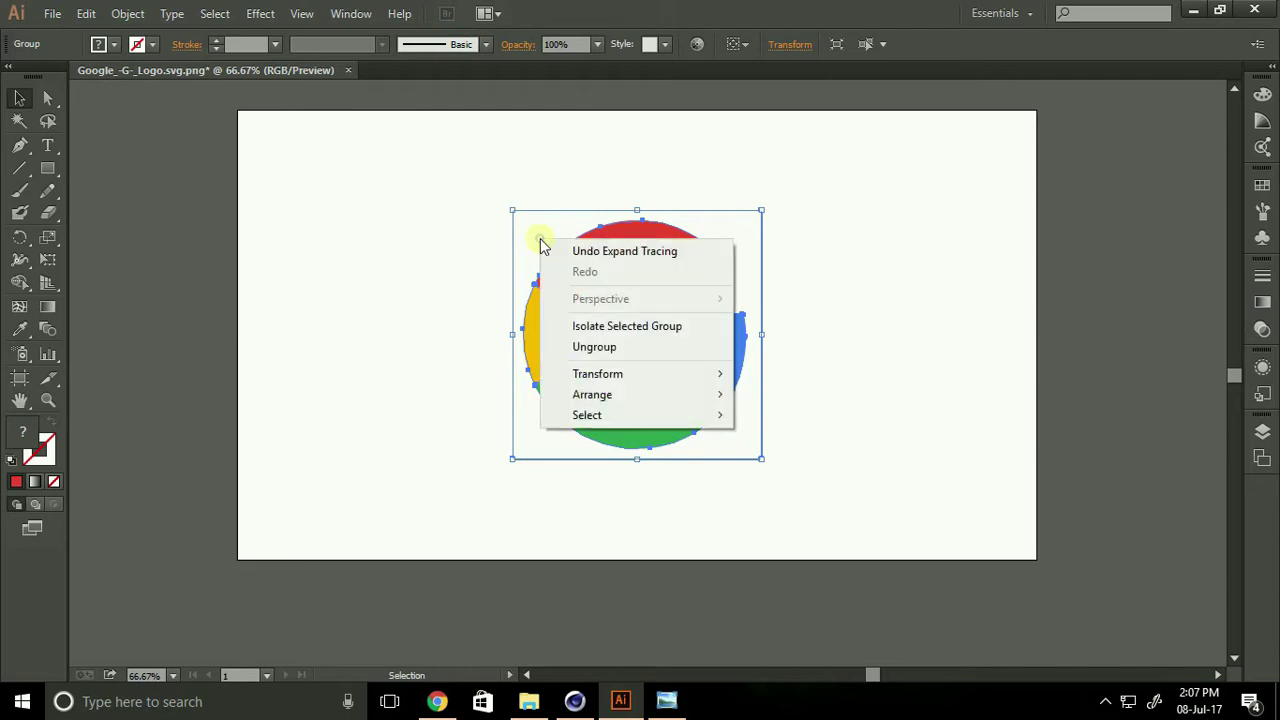
click(566, 348)
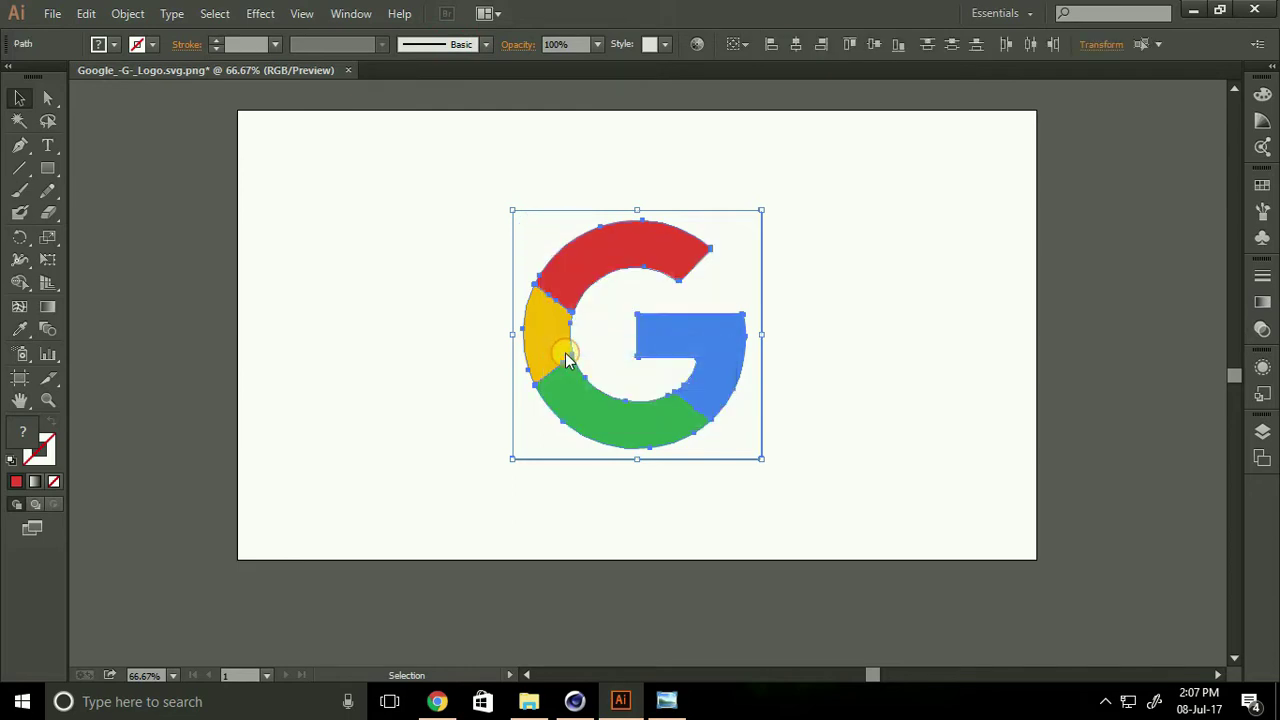
Delete the white background shape, keeping the coloured G paths on the artboard.
click(415, 226)
click(522, 219)
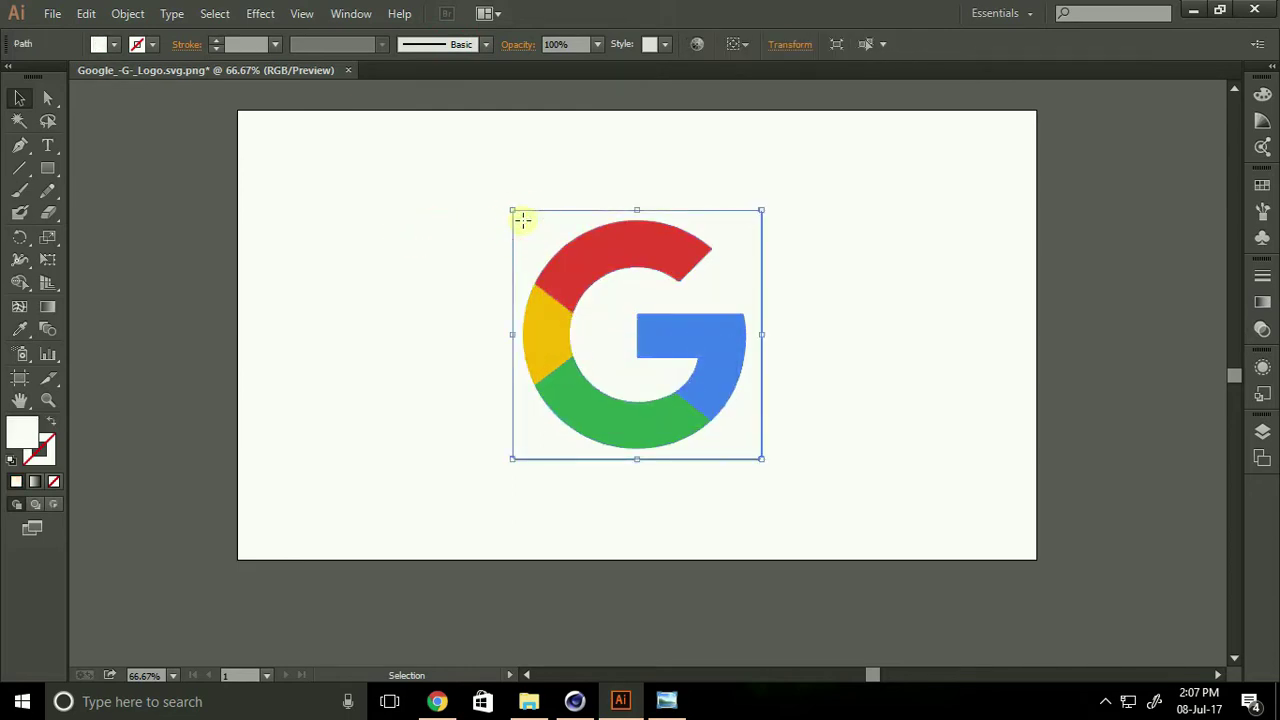
key(Delete)
drag(429, 177, 779, 457)
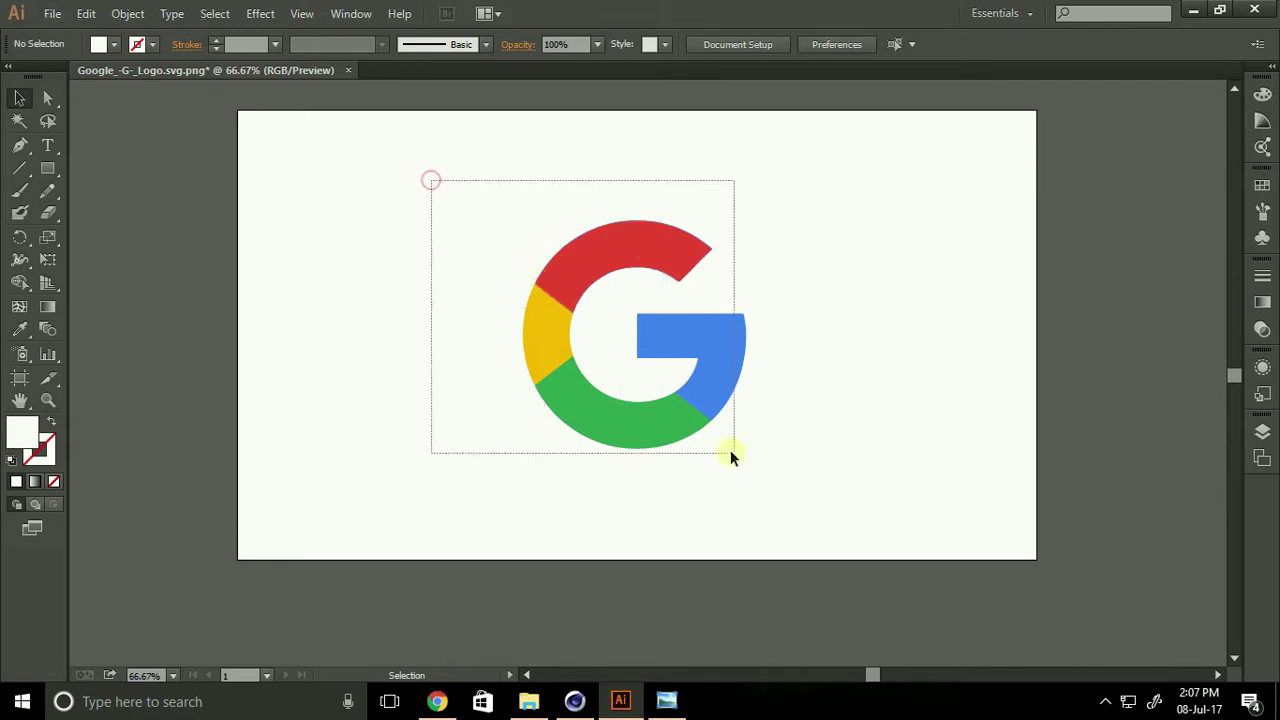
alt+scroll(786, 441, down, 1)
drag(739, 372, 339, 372)
click(263, 520)
alt+scroll(185, 410, up, 1)
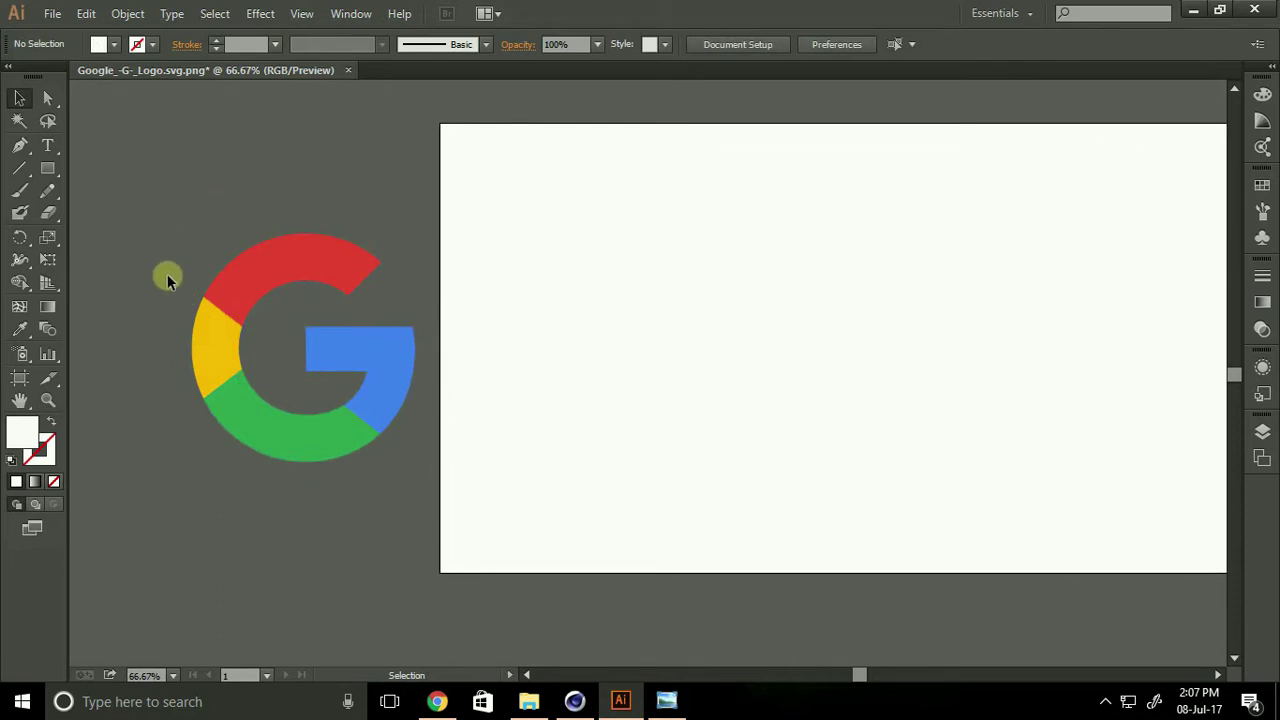
alt+scroll(133, 315, down, 1)
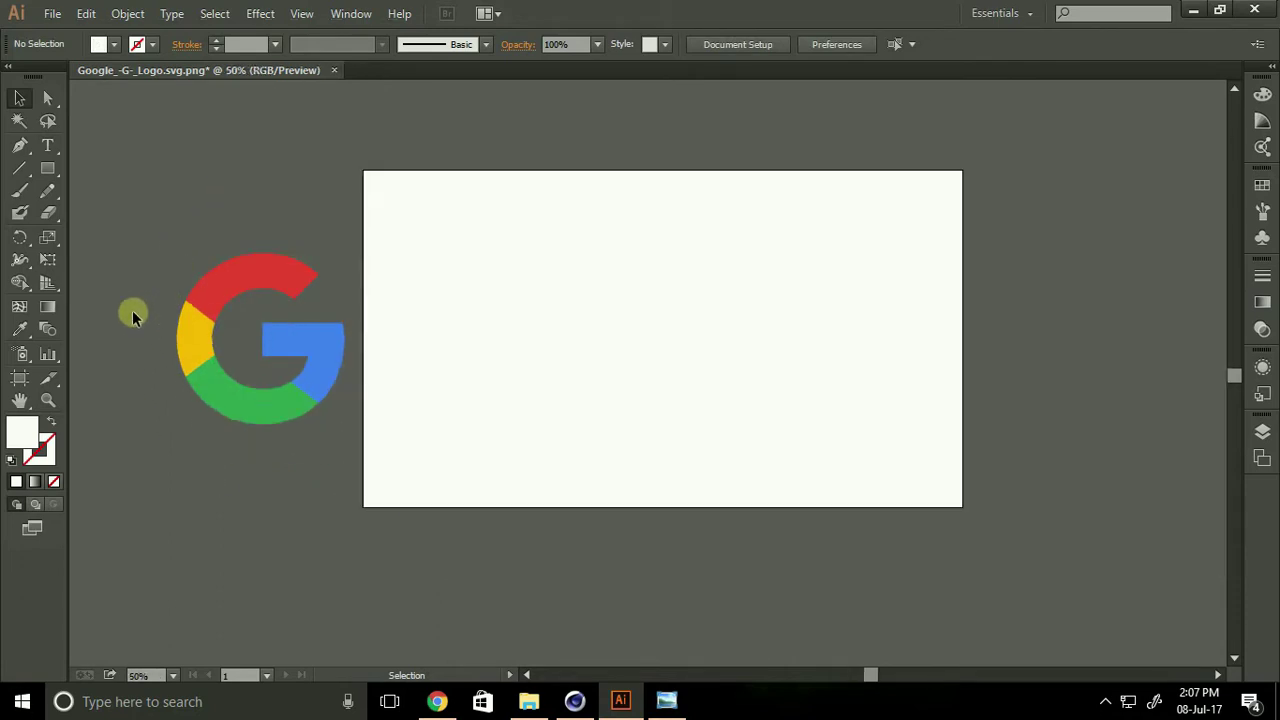
key(ctrl+z)
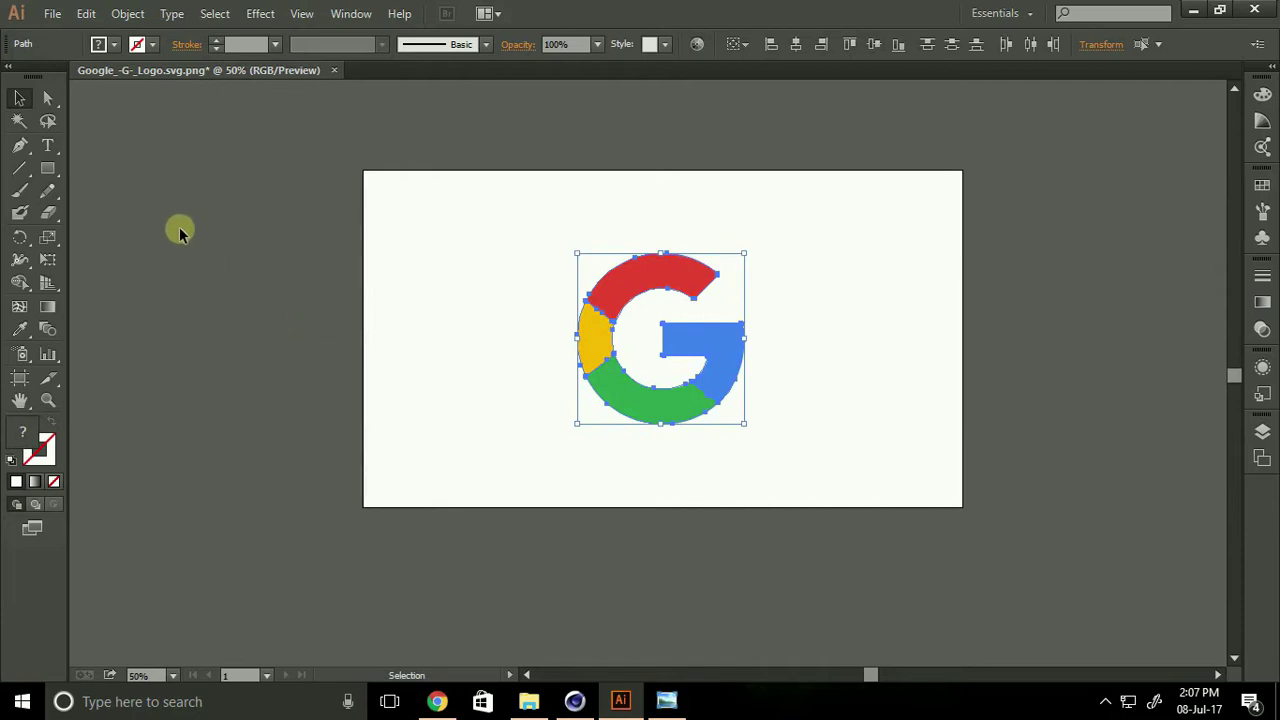
click(52, 13)
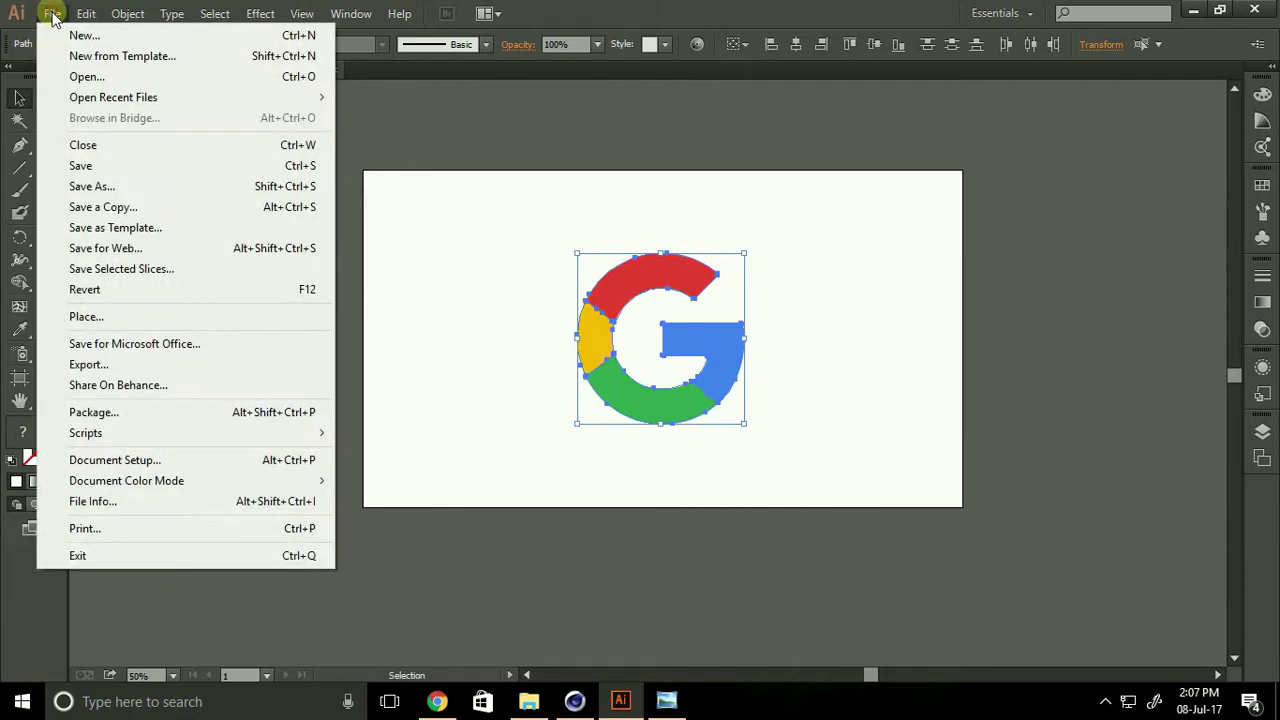
Save the file as G LOGO.ai in Illustrator 8 format, accepting the legacy-format warning.
click(72, 166)
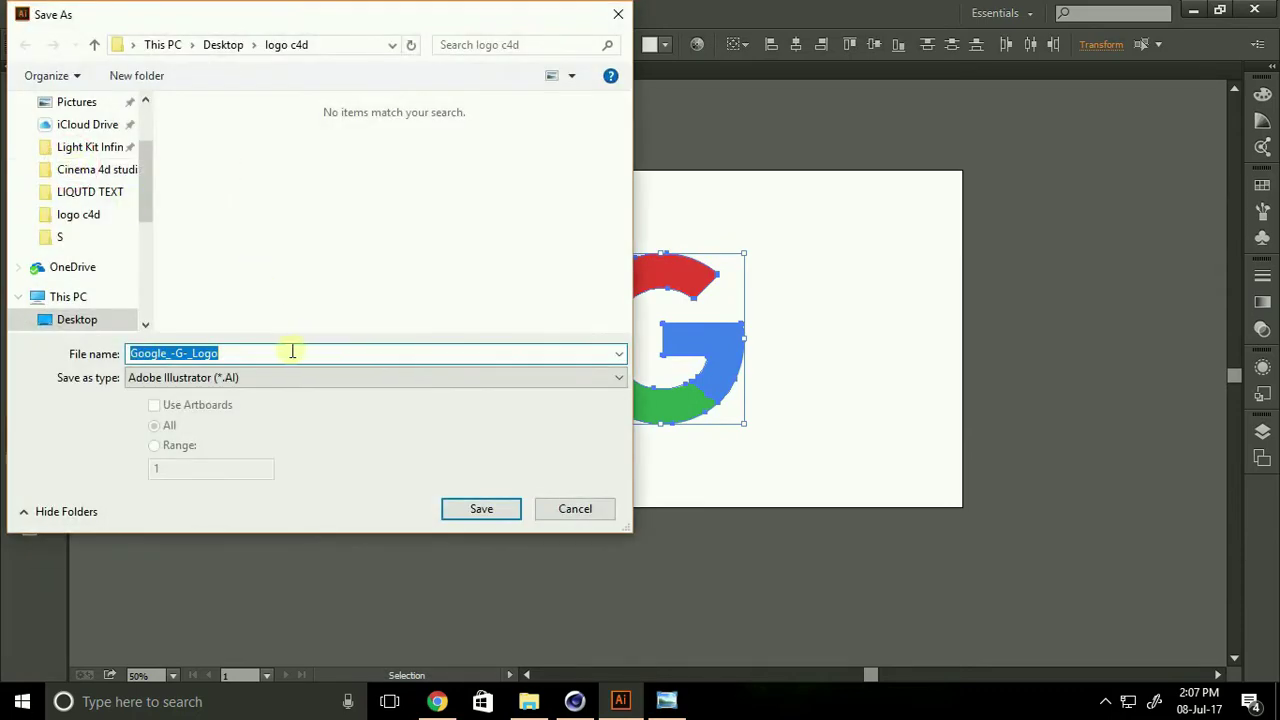
text(G LO)
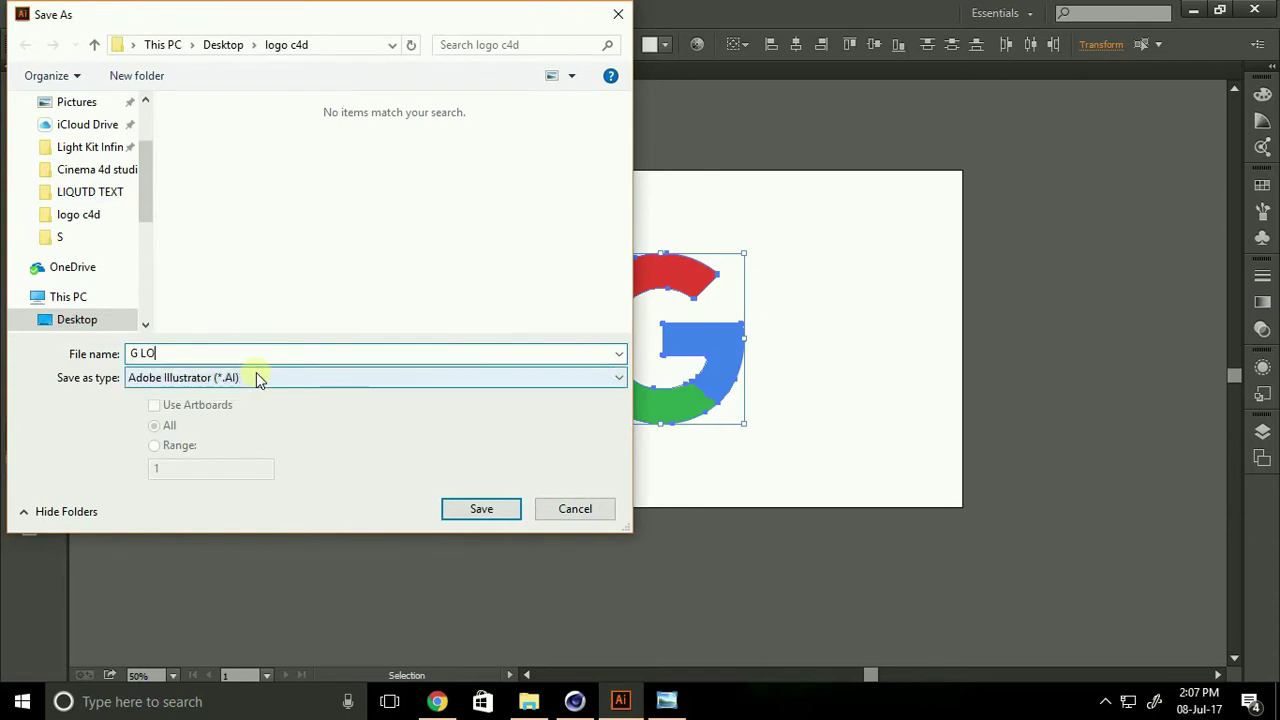
text(GO)
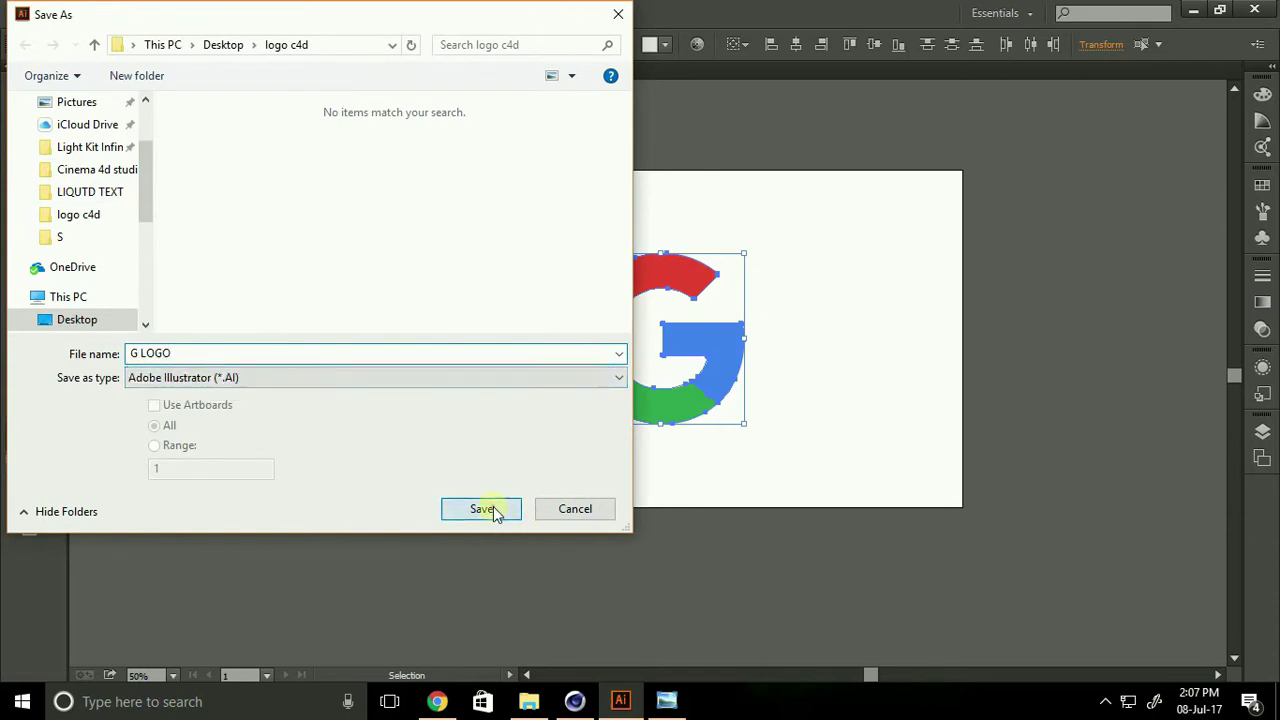
click(483, 509)
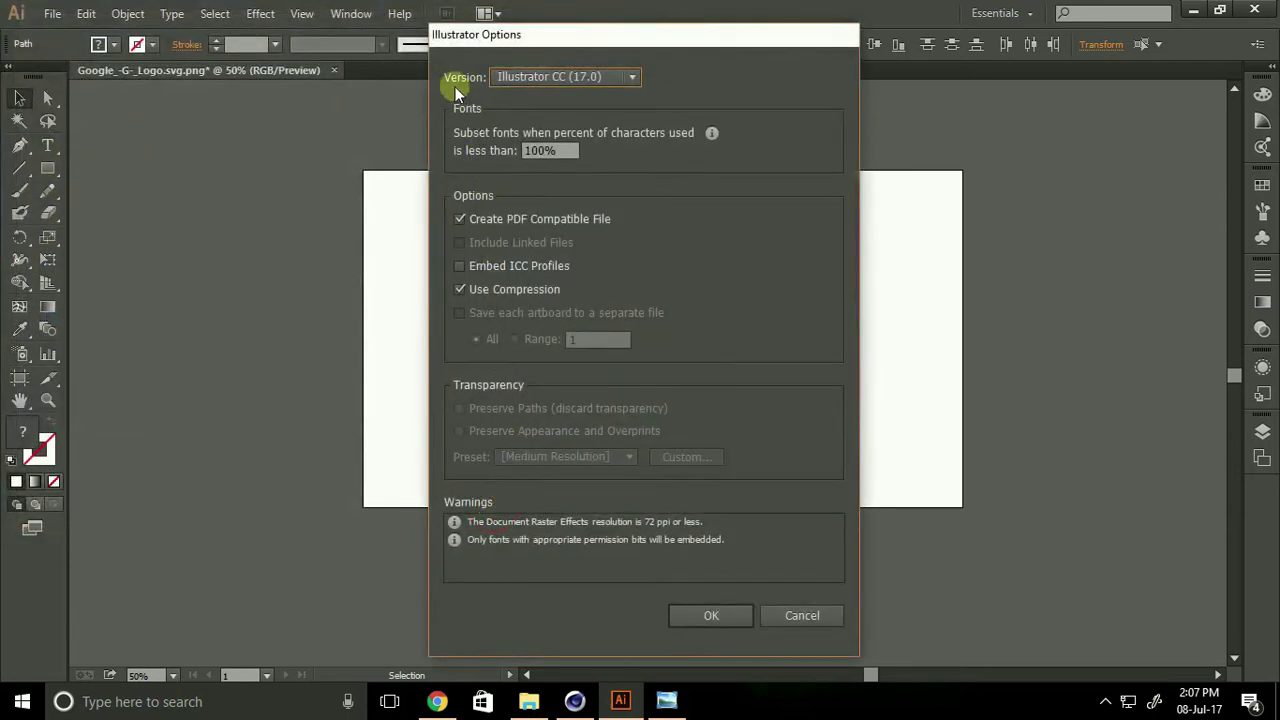
click(498, 78)
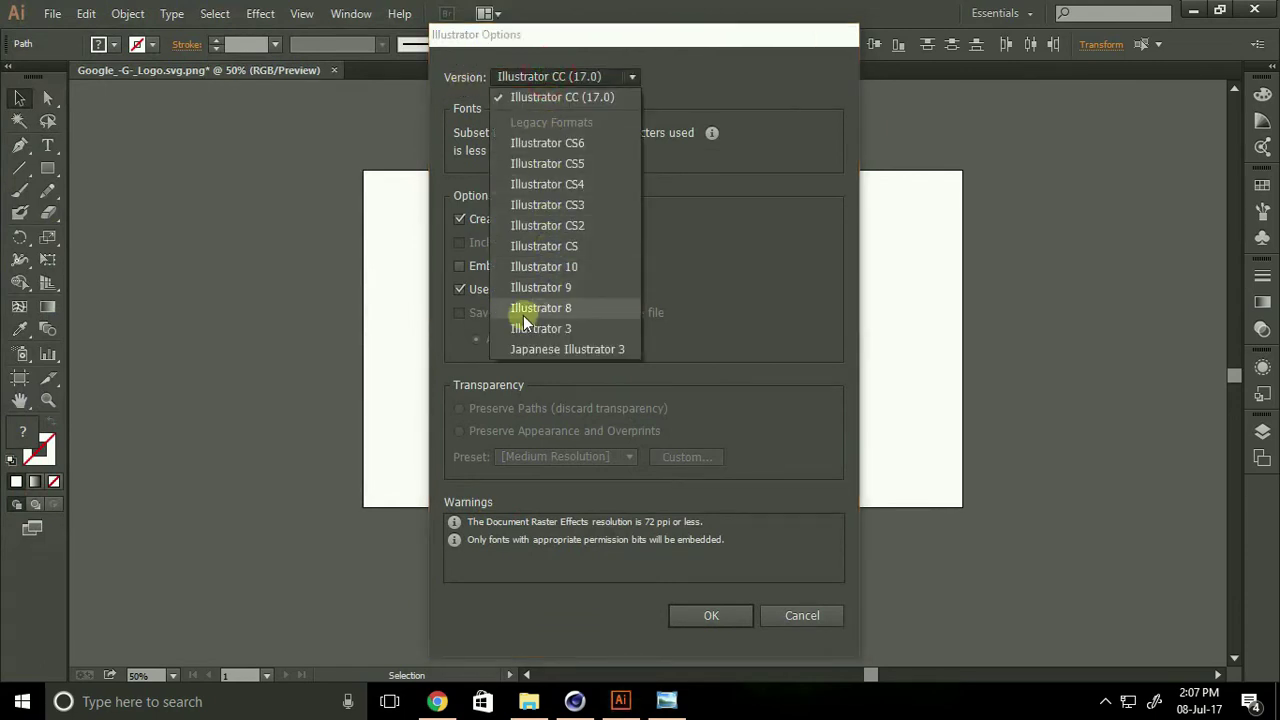
click(580, 310)
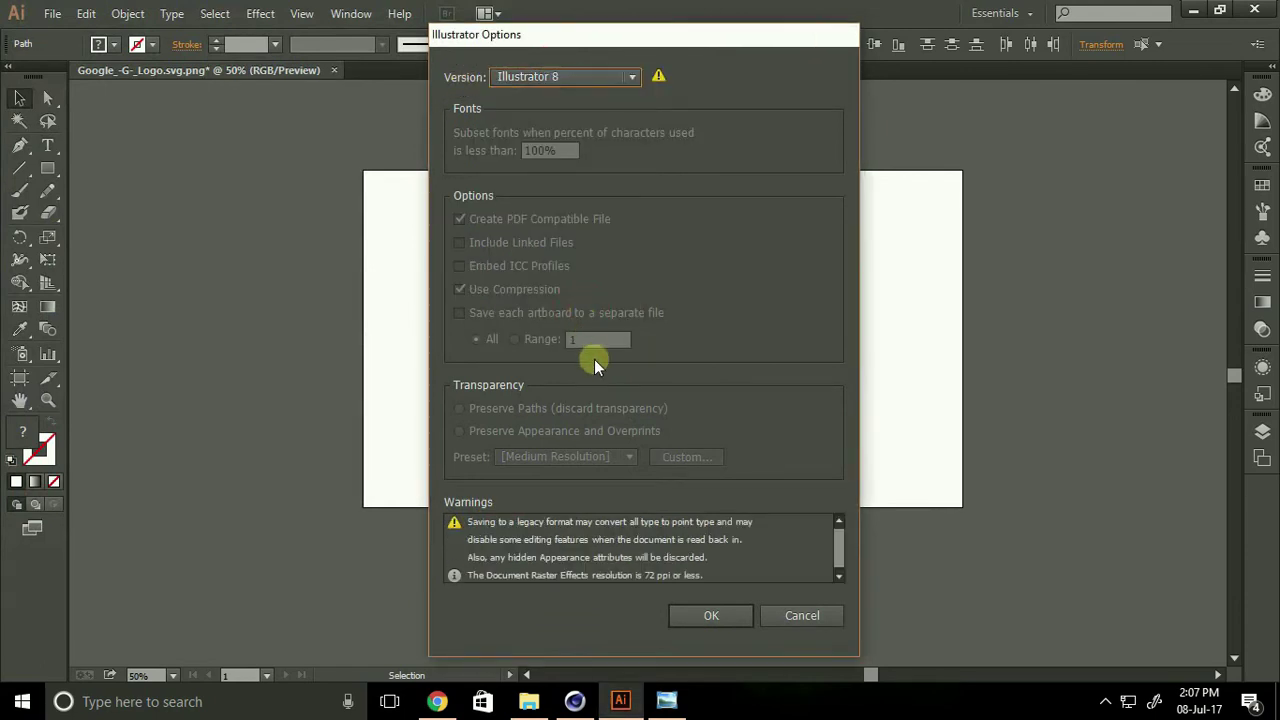
click(704, 620)
click(748, 382)
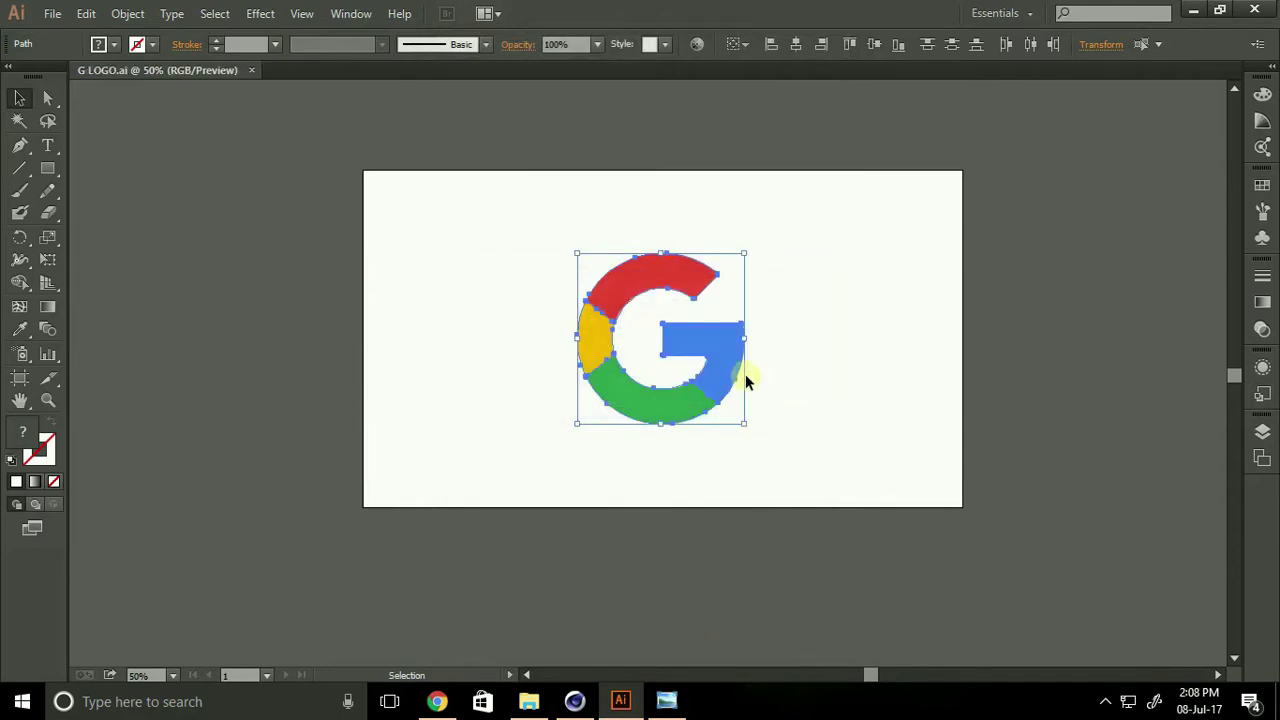
click(574, 700)
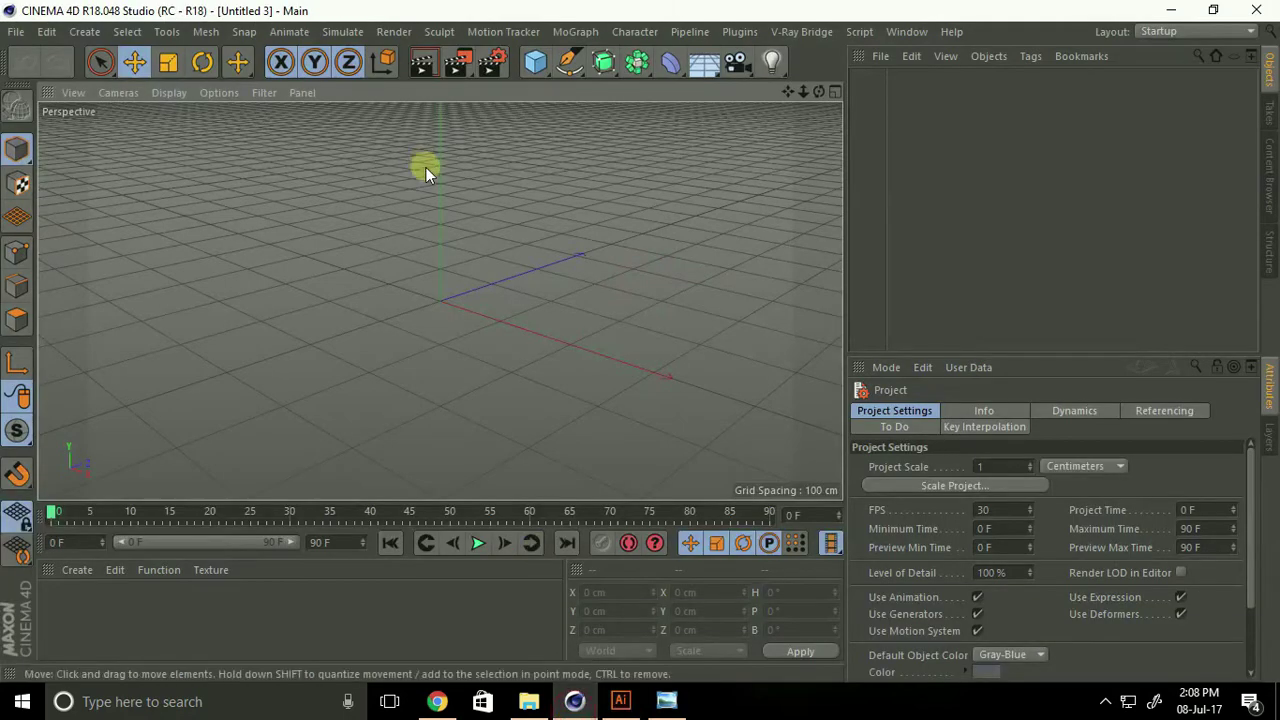
Merge G LOGO.ai from Desktop > logo c4d into the scene with default Illustrator import settings.
click(16, 31)
click(46, 98)
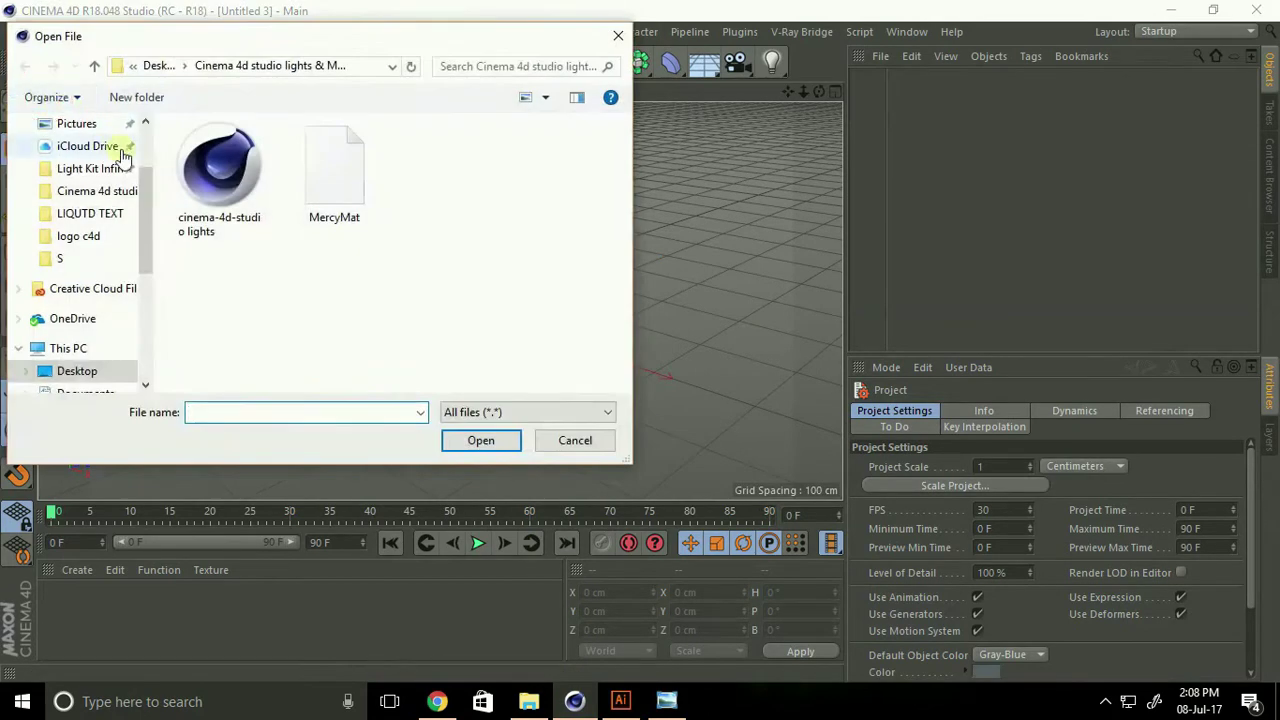
click(90, 371)
double_click(322, 298)
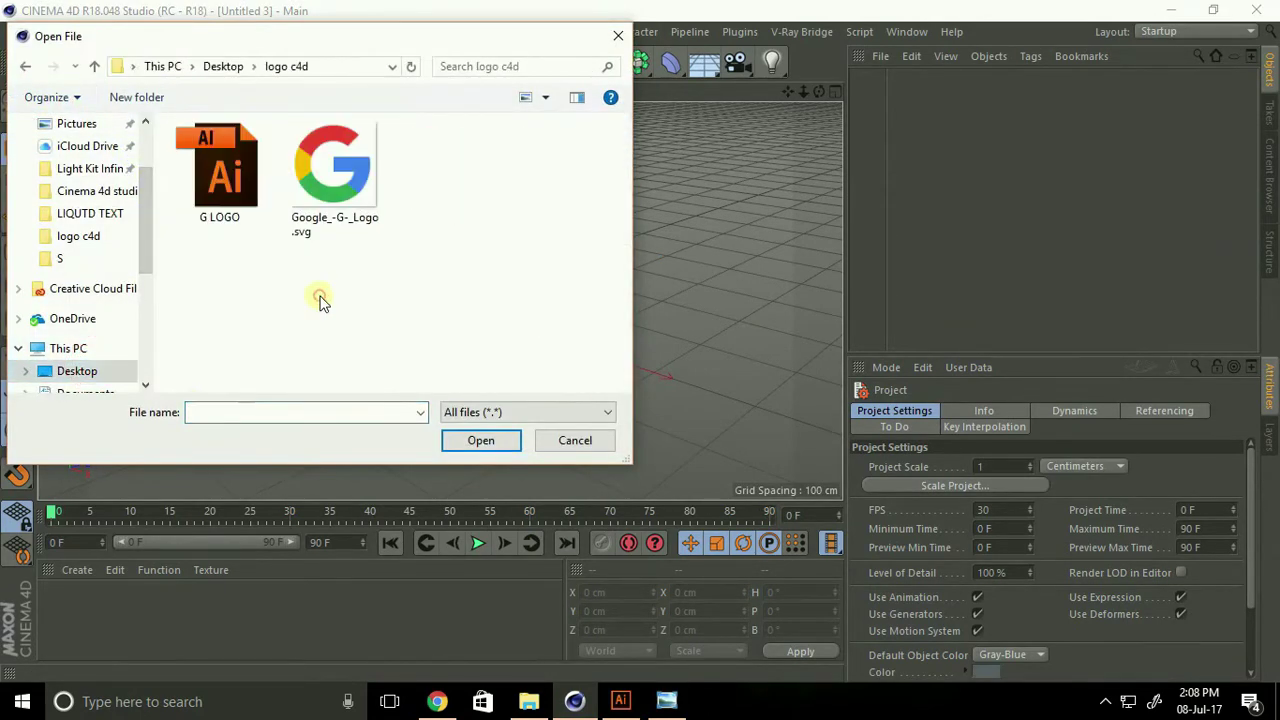
click(199, 214)
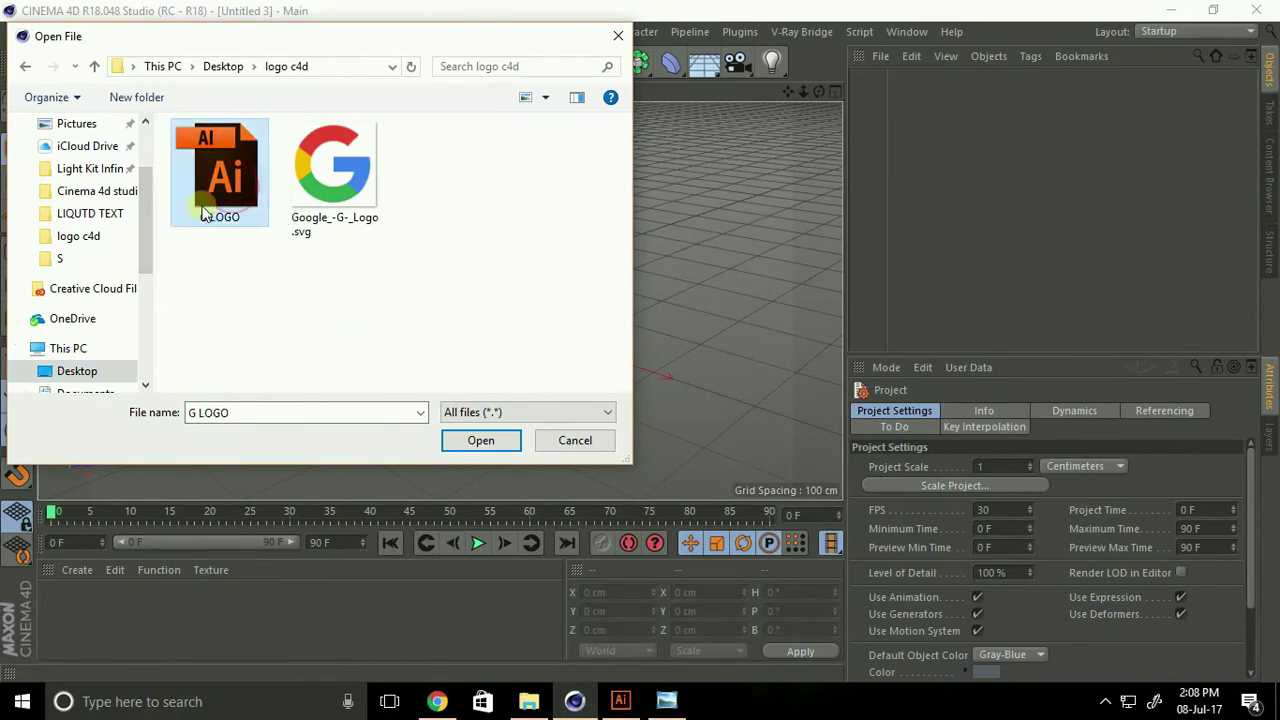
click(470, 440)
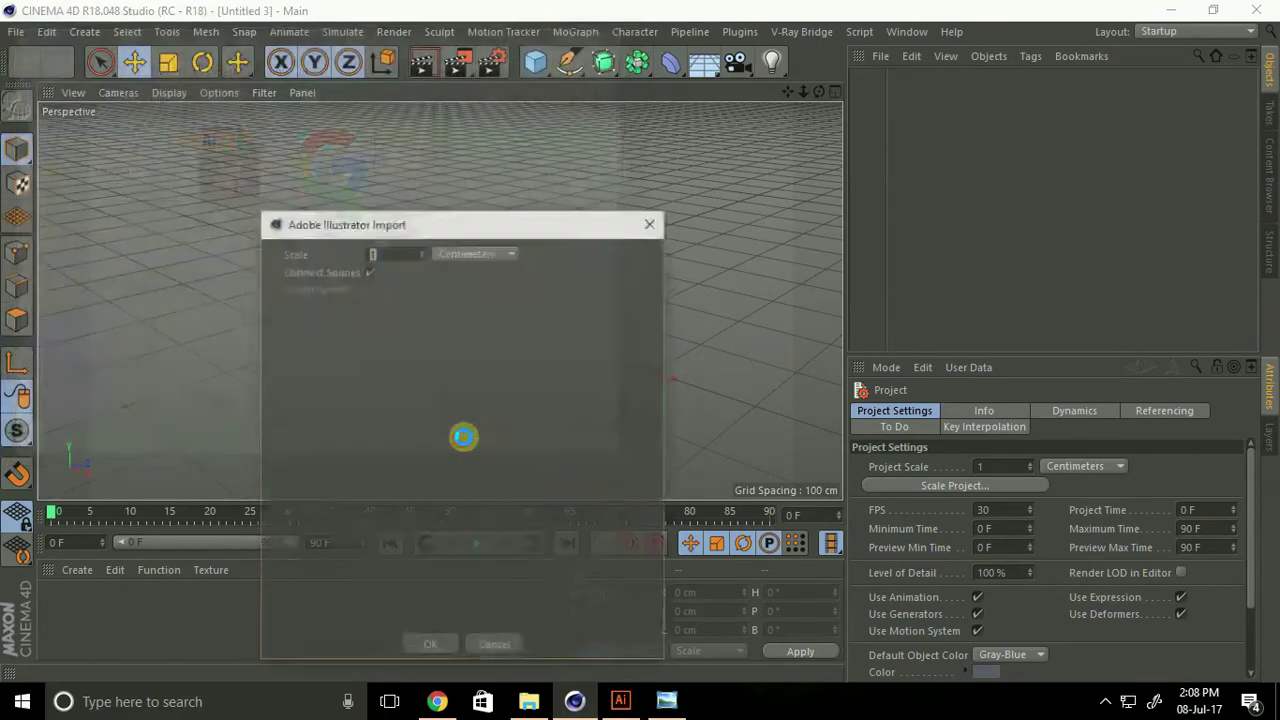
click(440, 647)
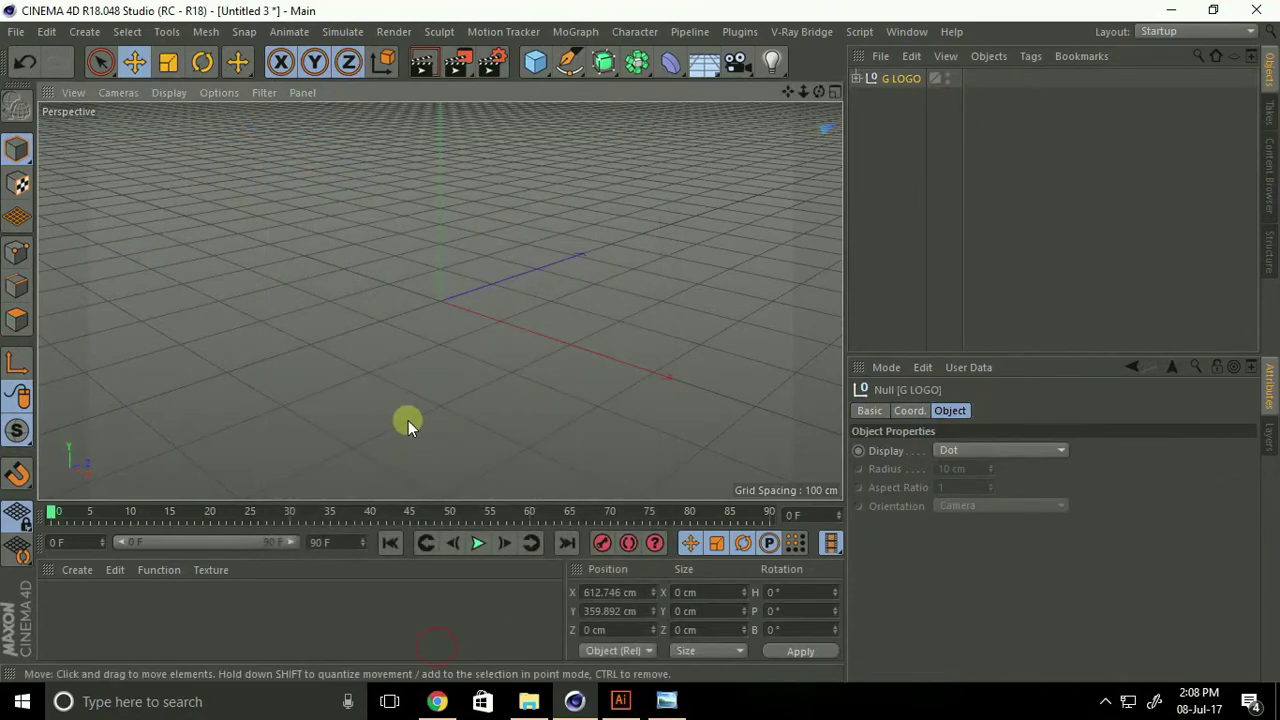
Set the G LOGO null's Position X and Y to 0 cm.
mouse_move(408, 420)
alt+mouse_down()
mouse_move(495, 340)
mouse_move(584, 322)
mouse_move(586, 280)
mouse_move(466, 323)
mouse_move(383, 303)
mouse_move(434, 339)
mouse_move(663, 226)
alt+mouse_up()
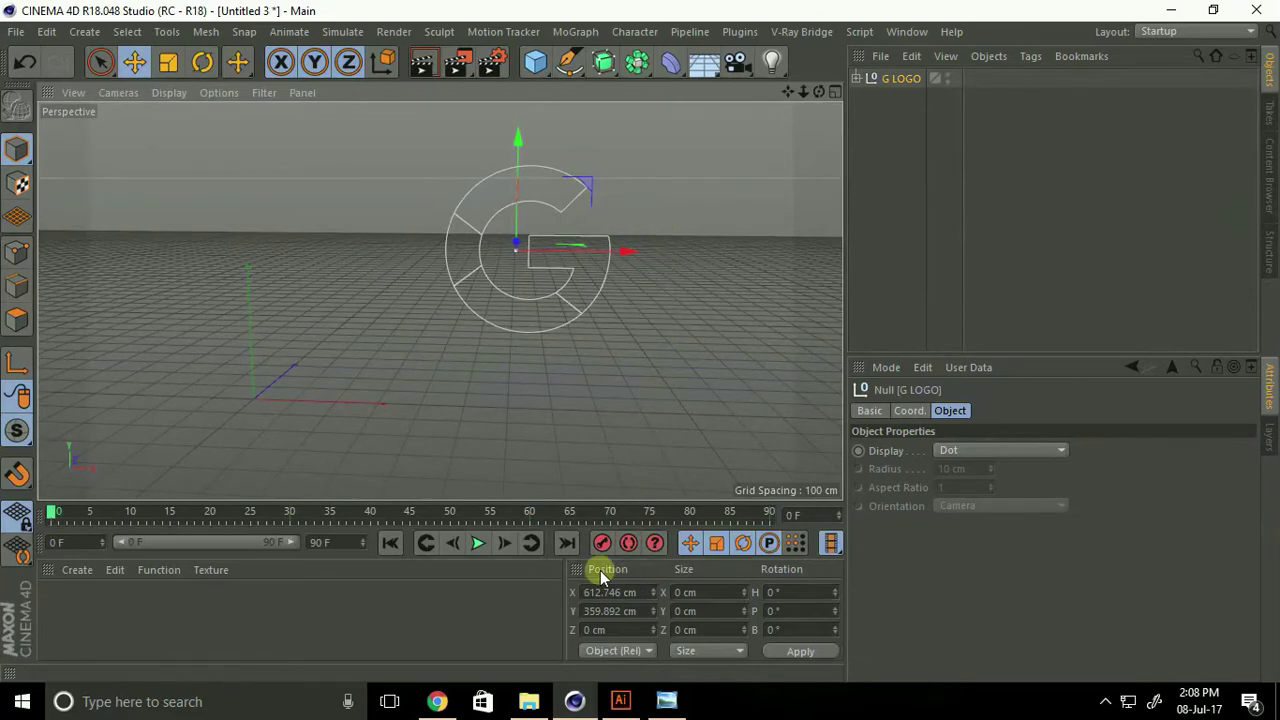
click(636, 592)
text(0)
key(Tab)
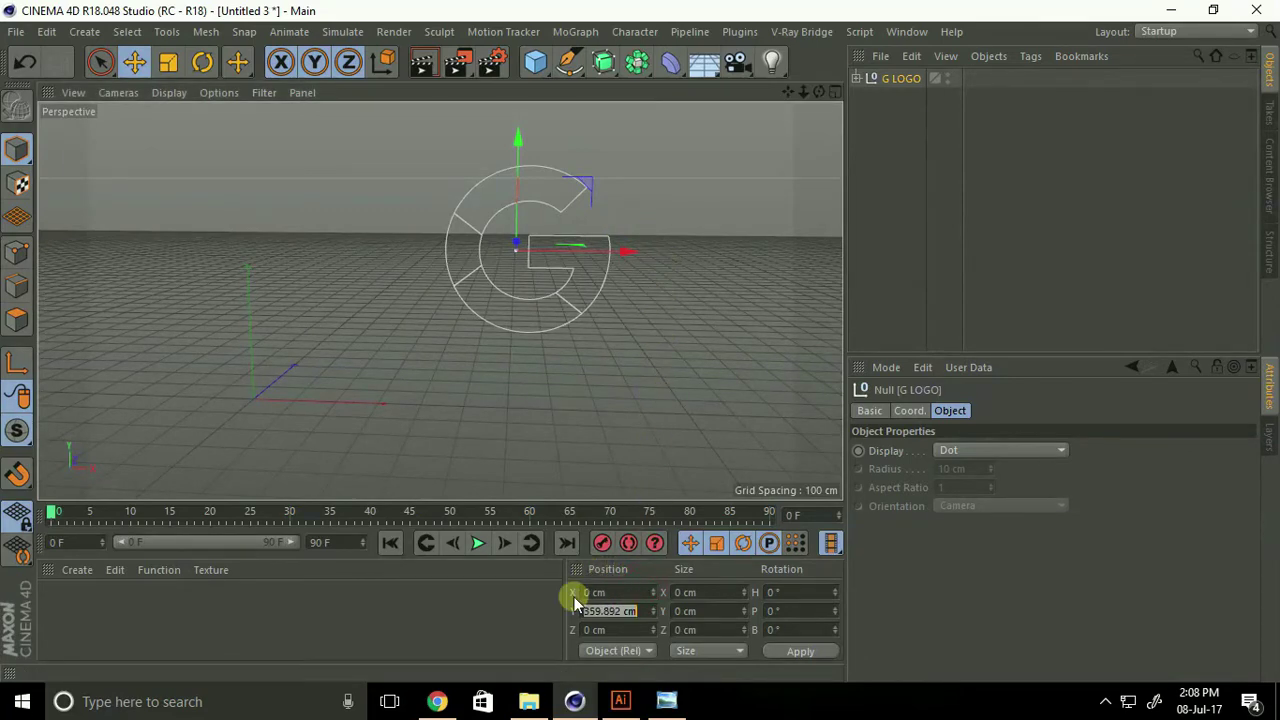
text(0)
key(Return)
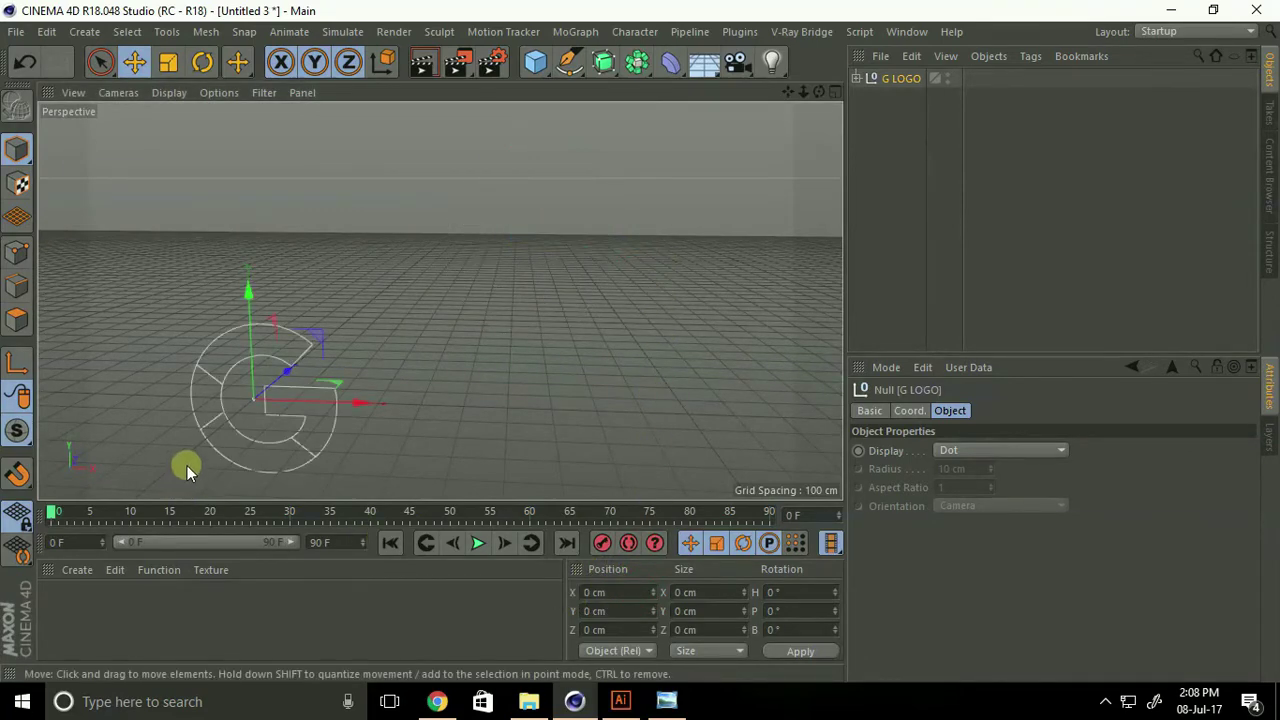
Test-scale the G logo down to about 78% and back up again.
alt+right_drag(187, 465, 308, 411)
mouse_move(308, 411)
alt+mouse_down()
mouse_move(362, 343)
mouse_move(480, 314)
mouse_move(350, 367)
alt+mouse_up()
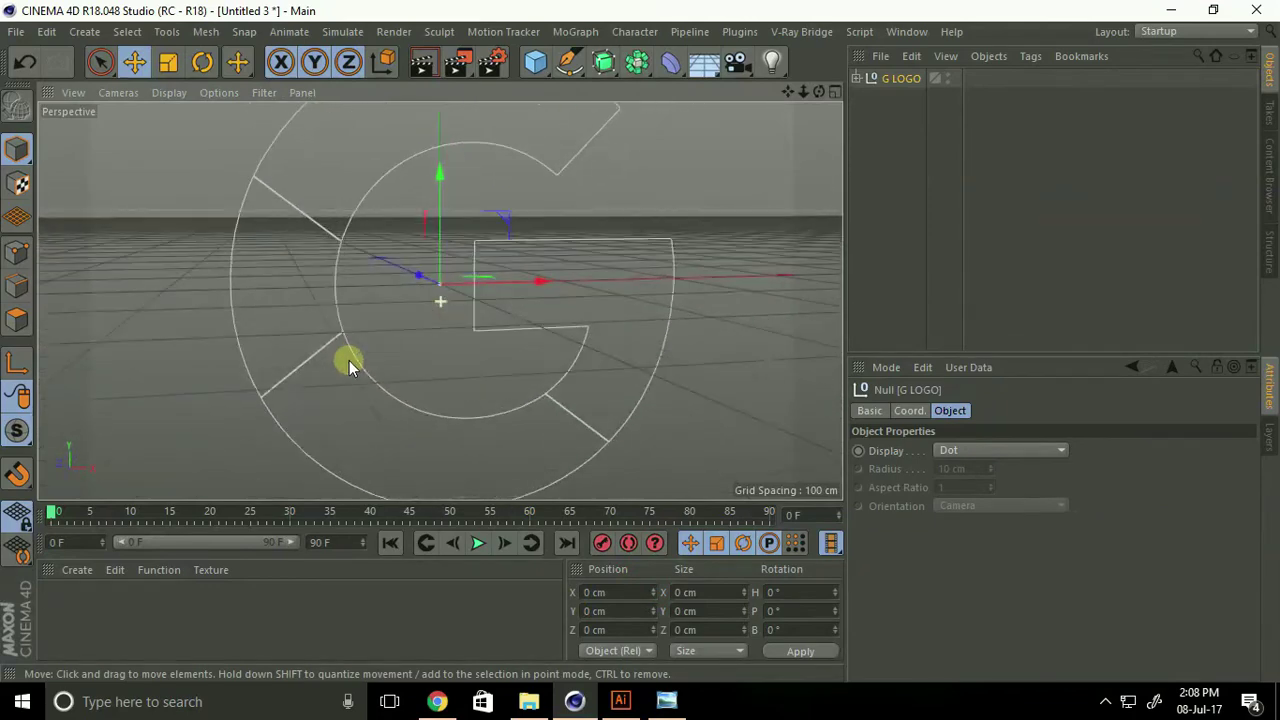
click(168, 62)
mouse_move(508, 173)
mouse_down()
mouse_move(286, 420)
mouse_move(640, 346)
mouse_up()
drag(440, 260, 523, 229)
click(136, 62)
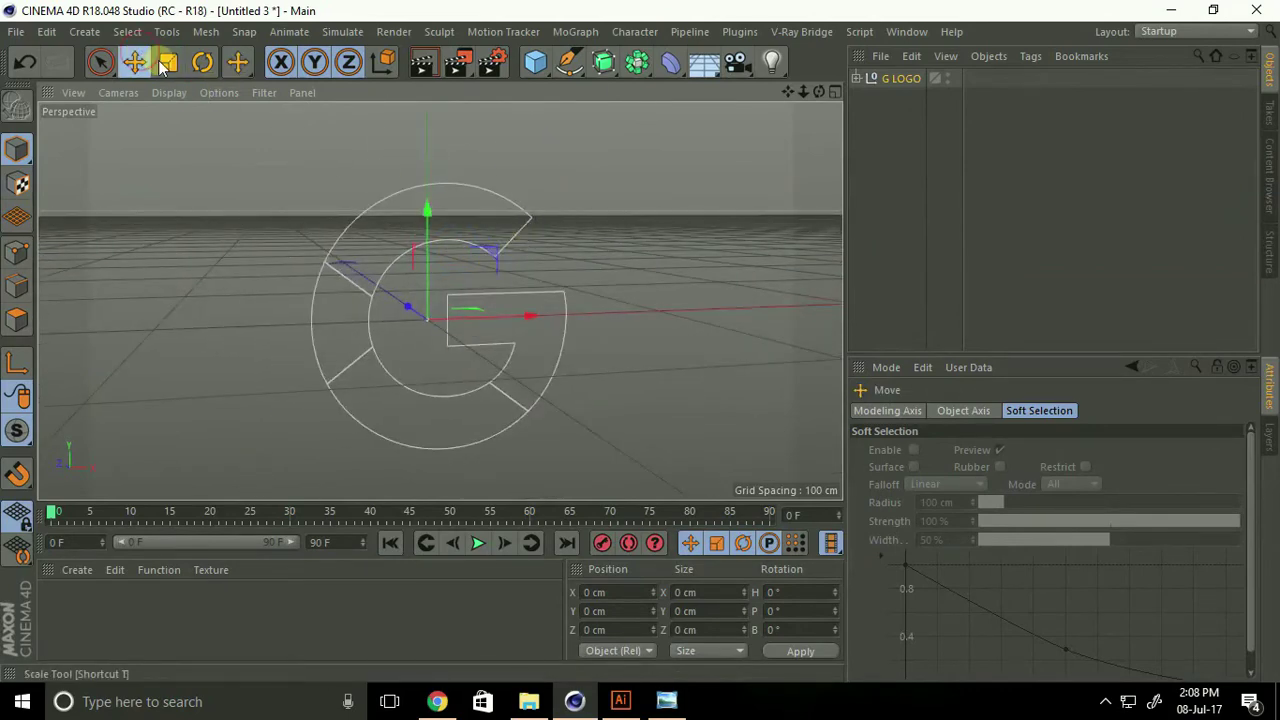
Expand the G LOGO null and inspect Path 1 through Path 4.
click(856, 79)
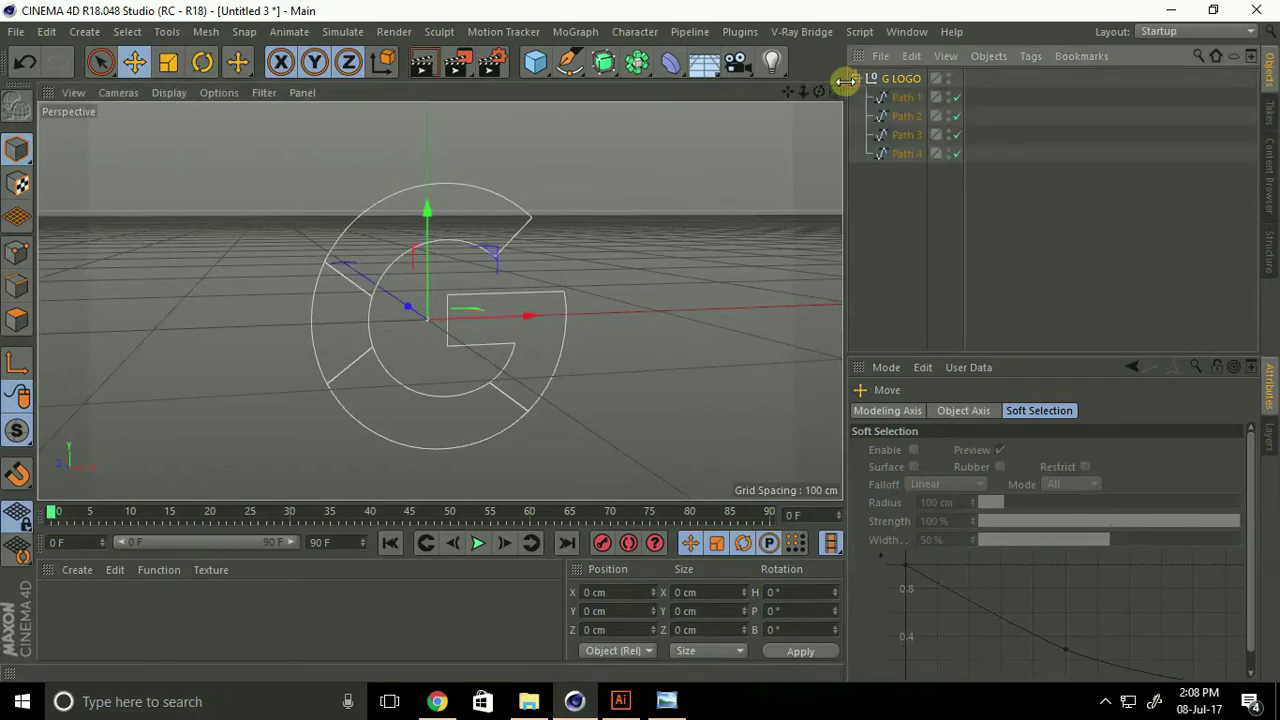
click(897, 99)
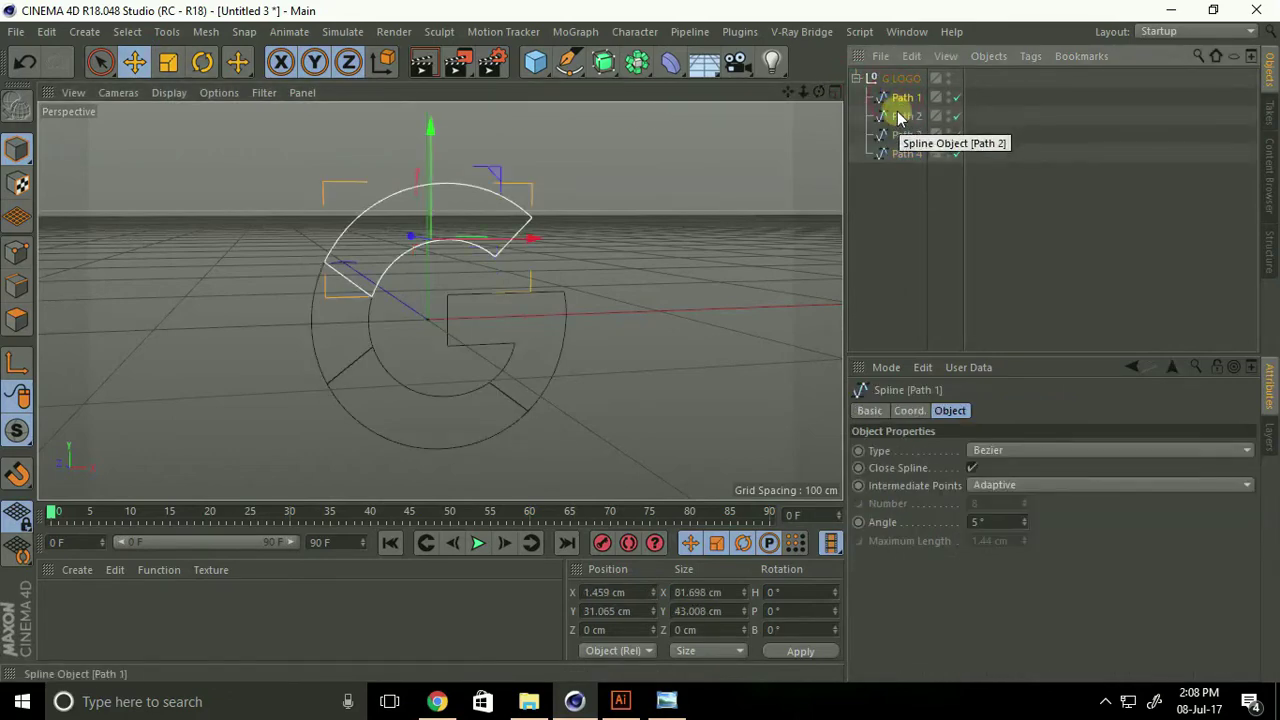
click(905, 116)
click(905, 135)
click(900, 157)
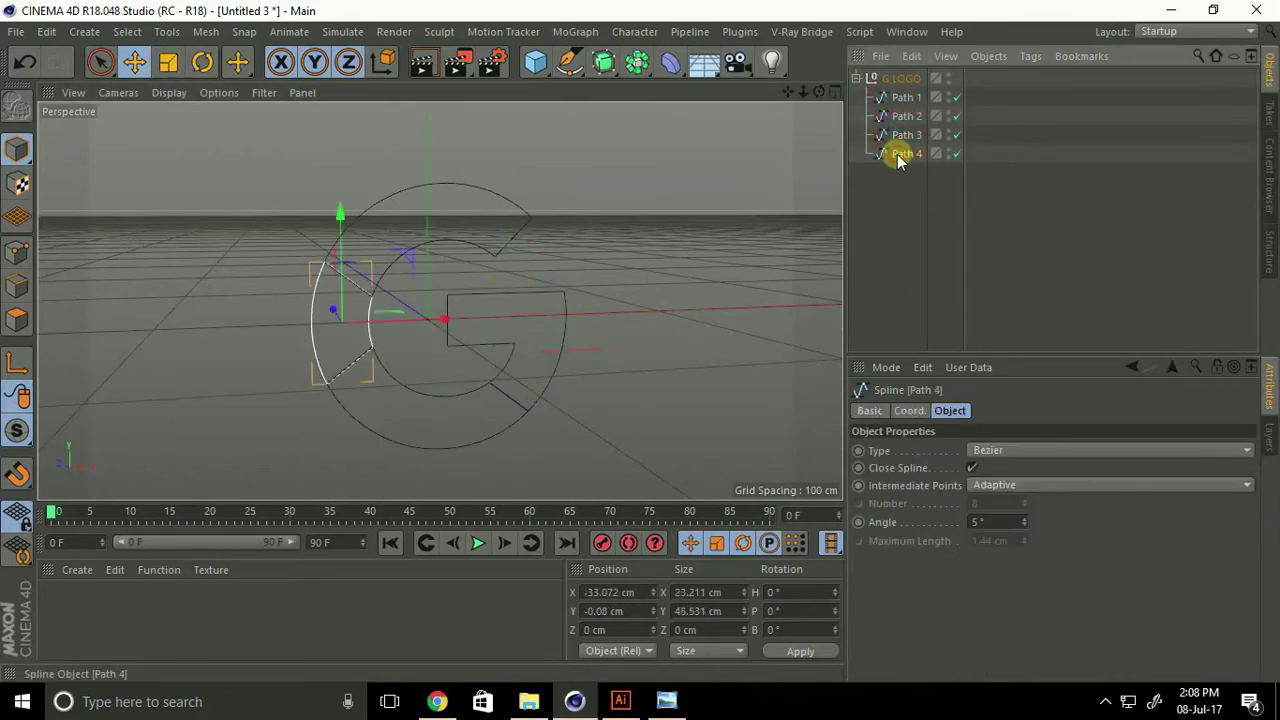
click(894, 79)
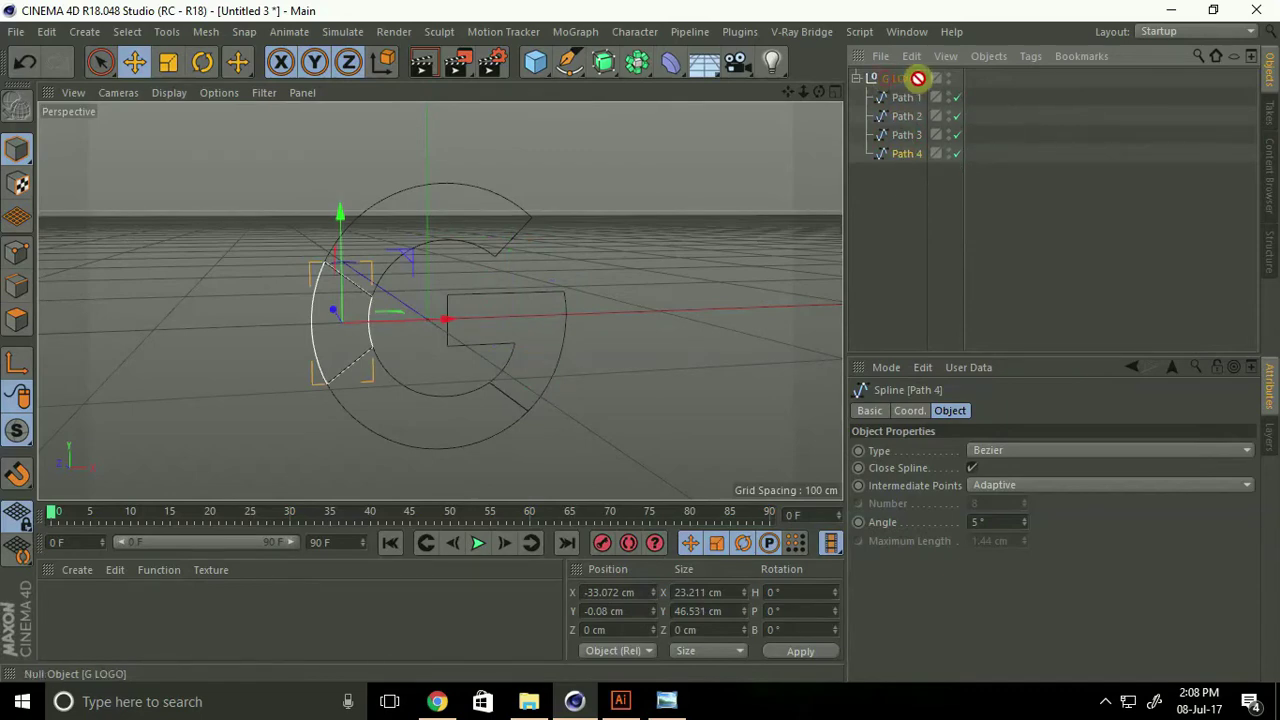
click(900, 262)
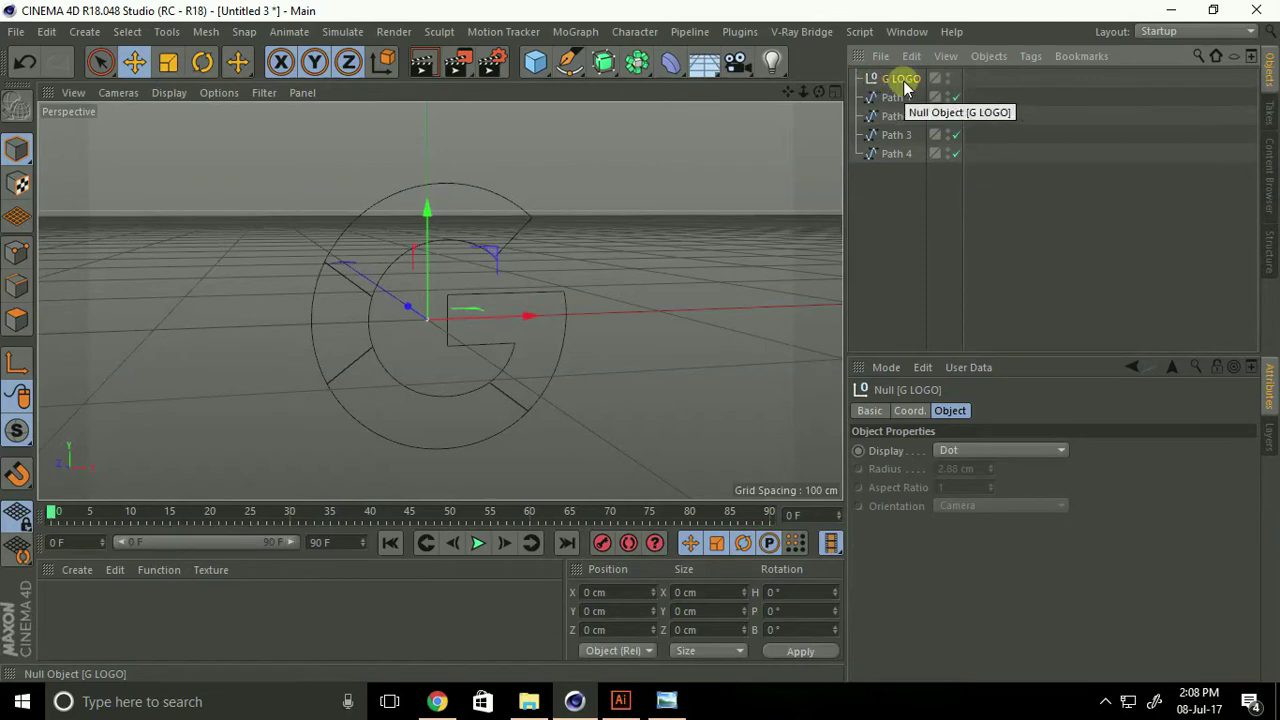
Dissolve the G LOGO group with Shift+G, then check Path 4 back to Path 1.
key(shift+g)
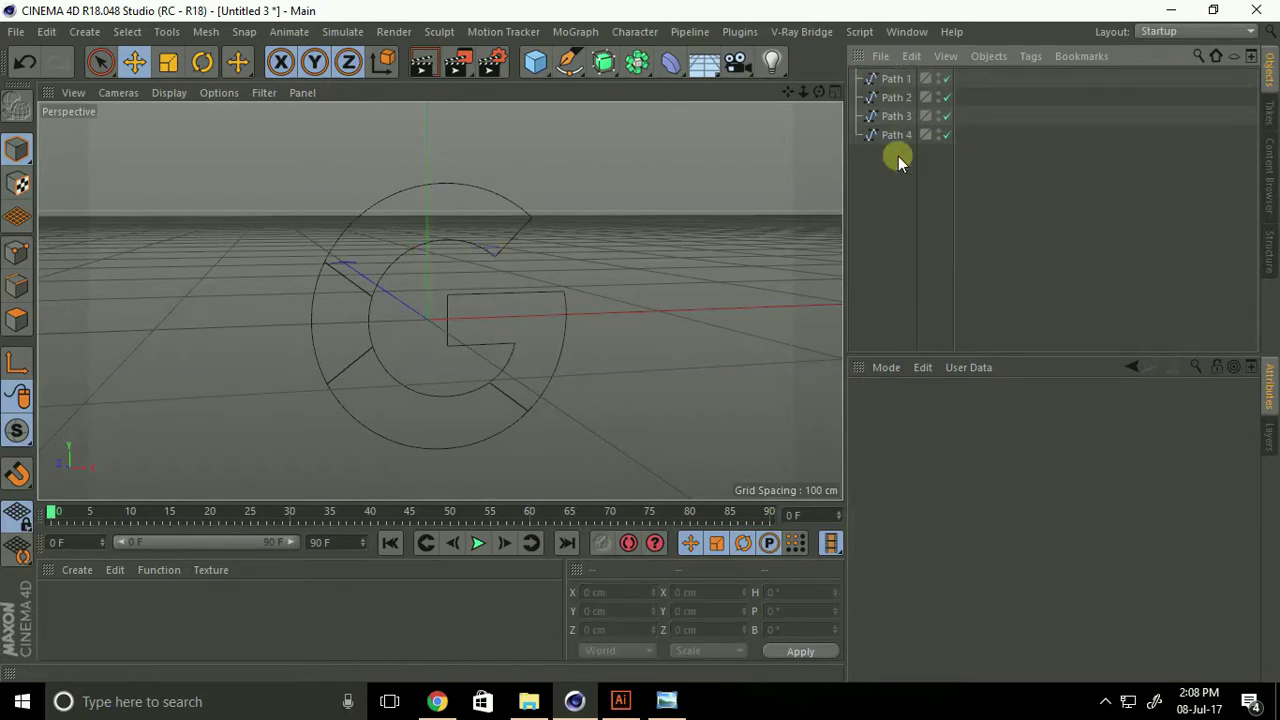
click(895, 134)
click(895, 116)
click(895, 97)
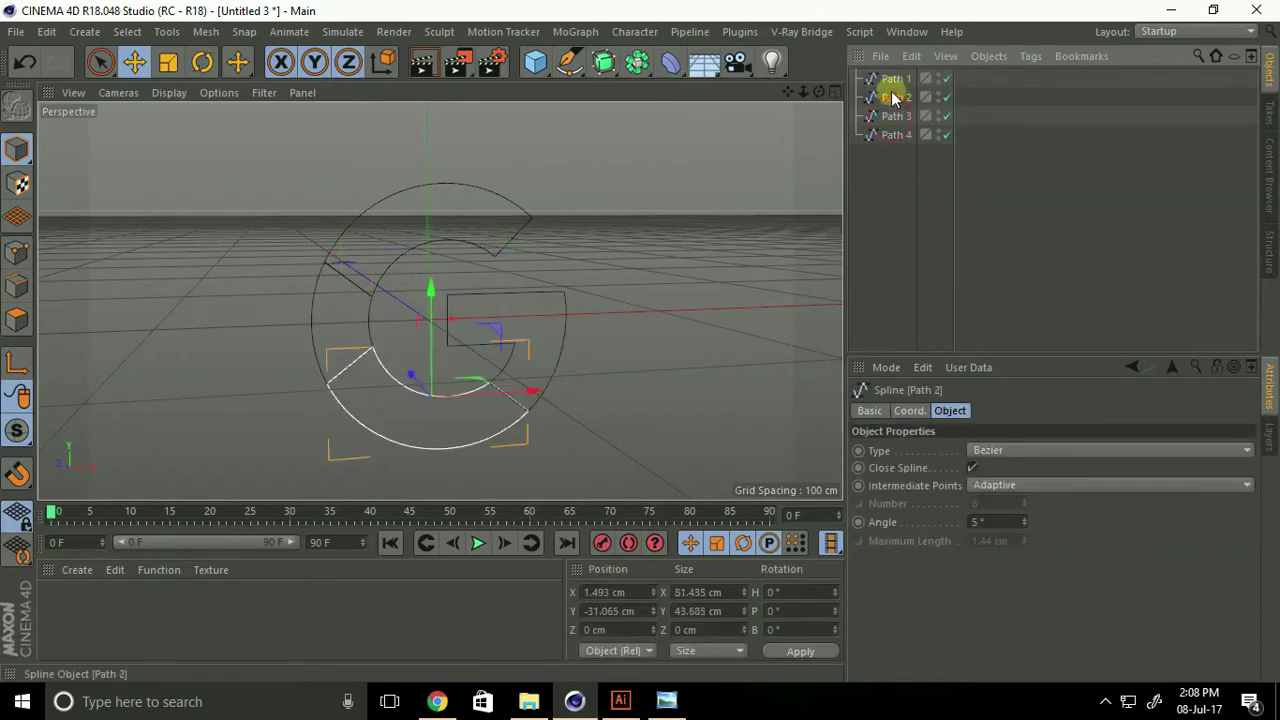
click(892, 79)
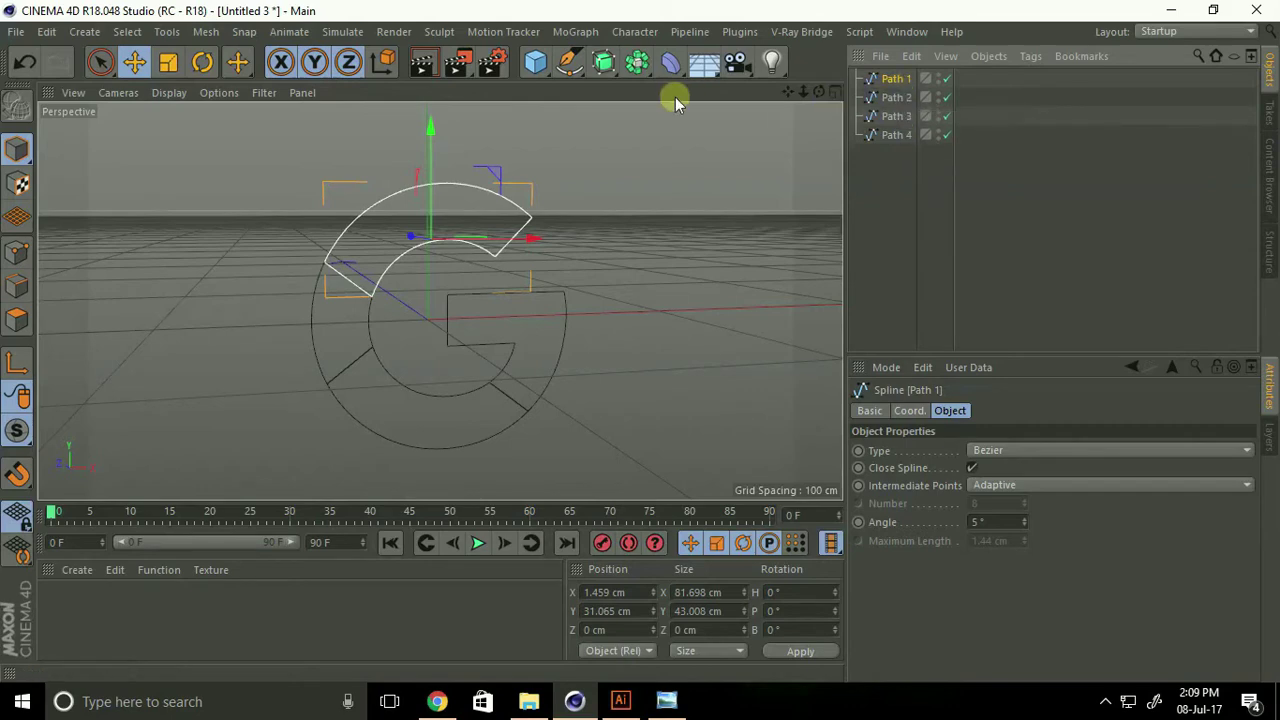
Place Path 1 through Path 4 each inside its own Extrude, creating Extrude to Extrude.3.
click(603, 62)
alt+click(843, 92)
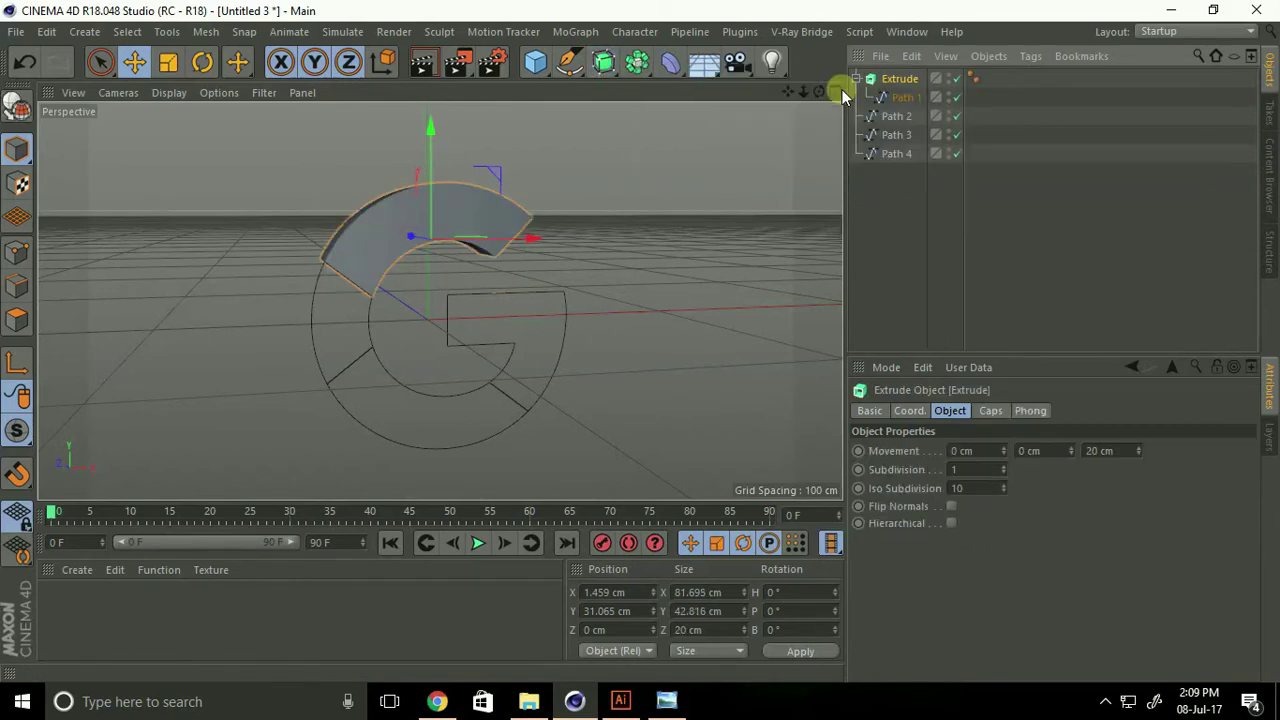
click(889, 118)
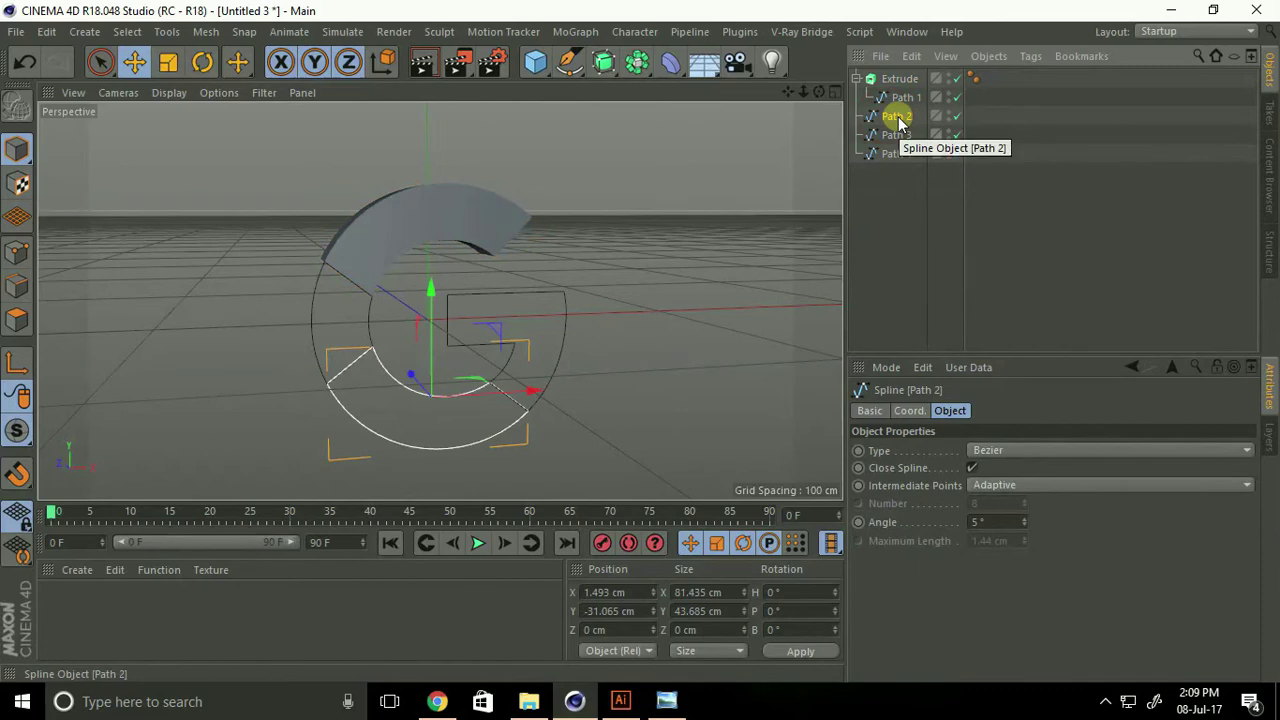
click(603, 62)
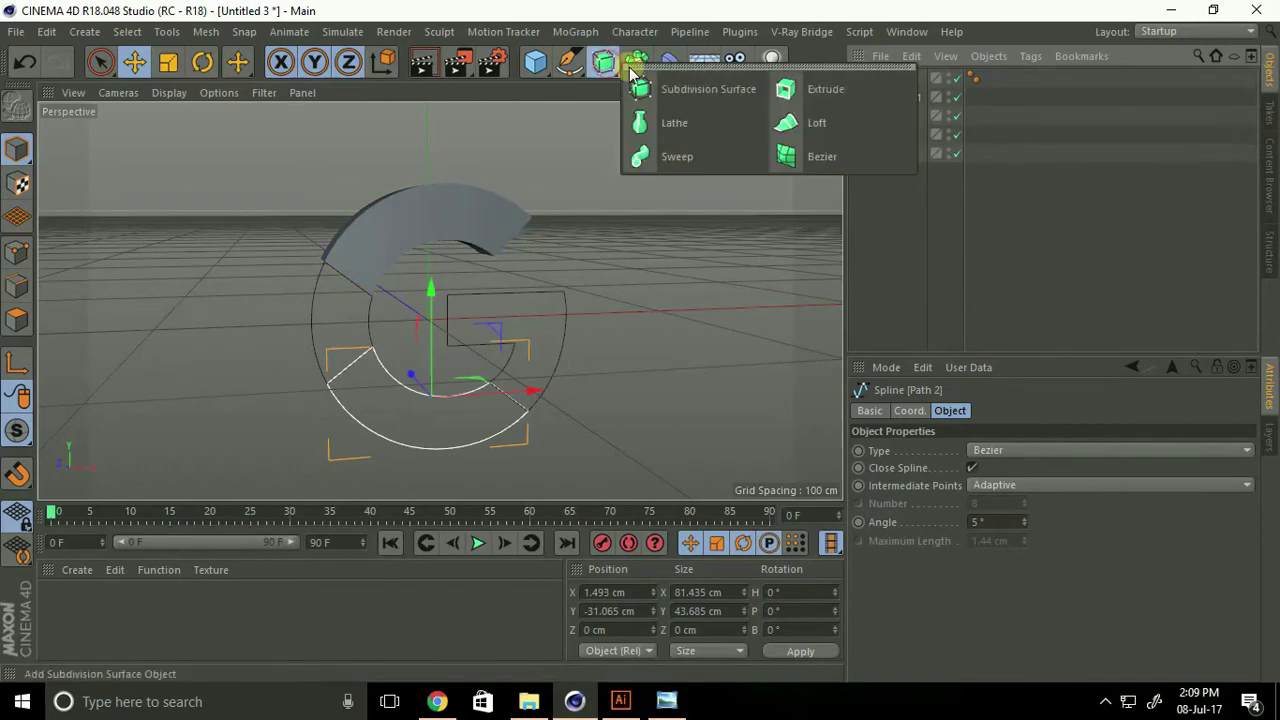
alt+click(830, 89)
click(876, 156)
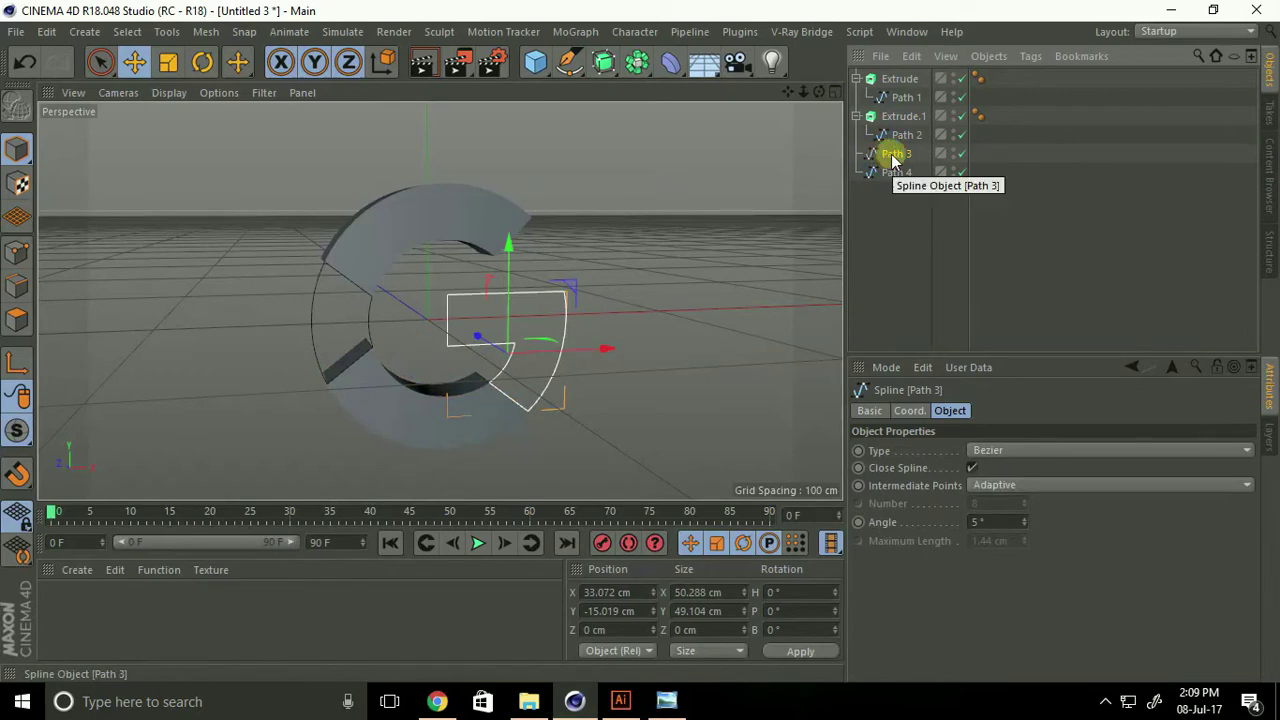
click(603, 62)
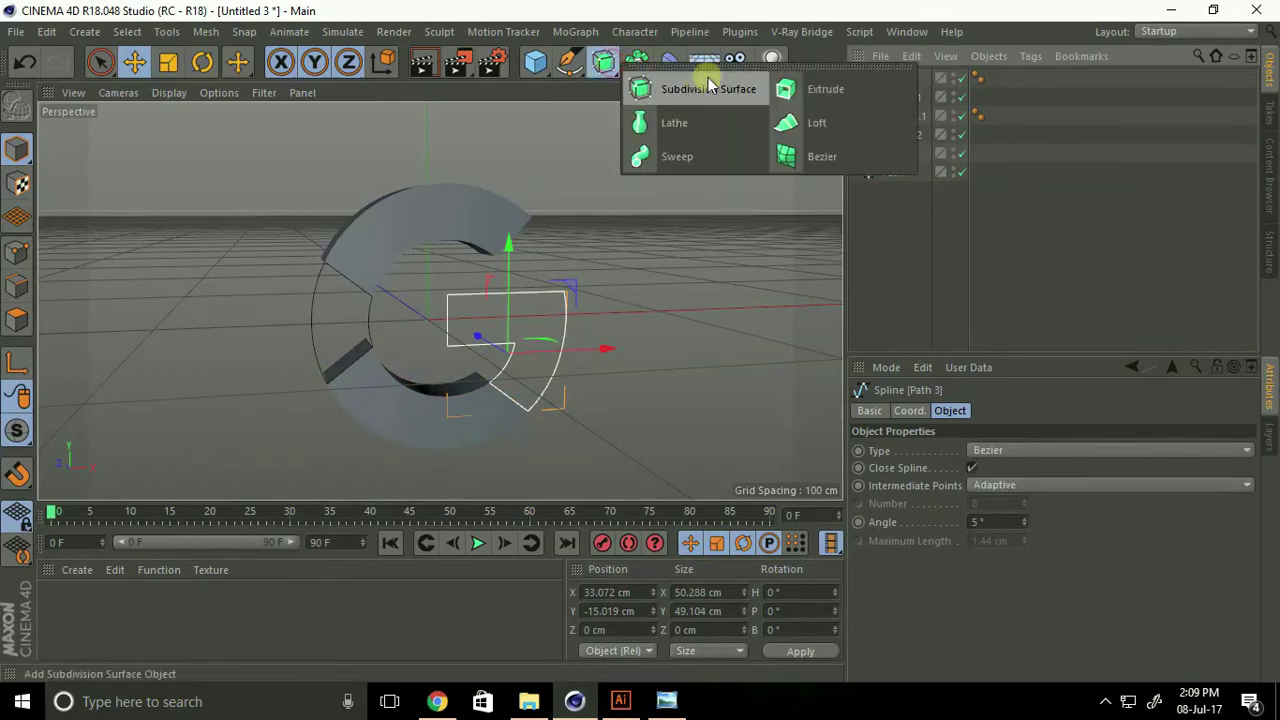
alt+click(815, 89)
click(895, 190)
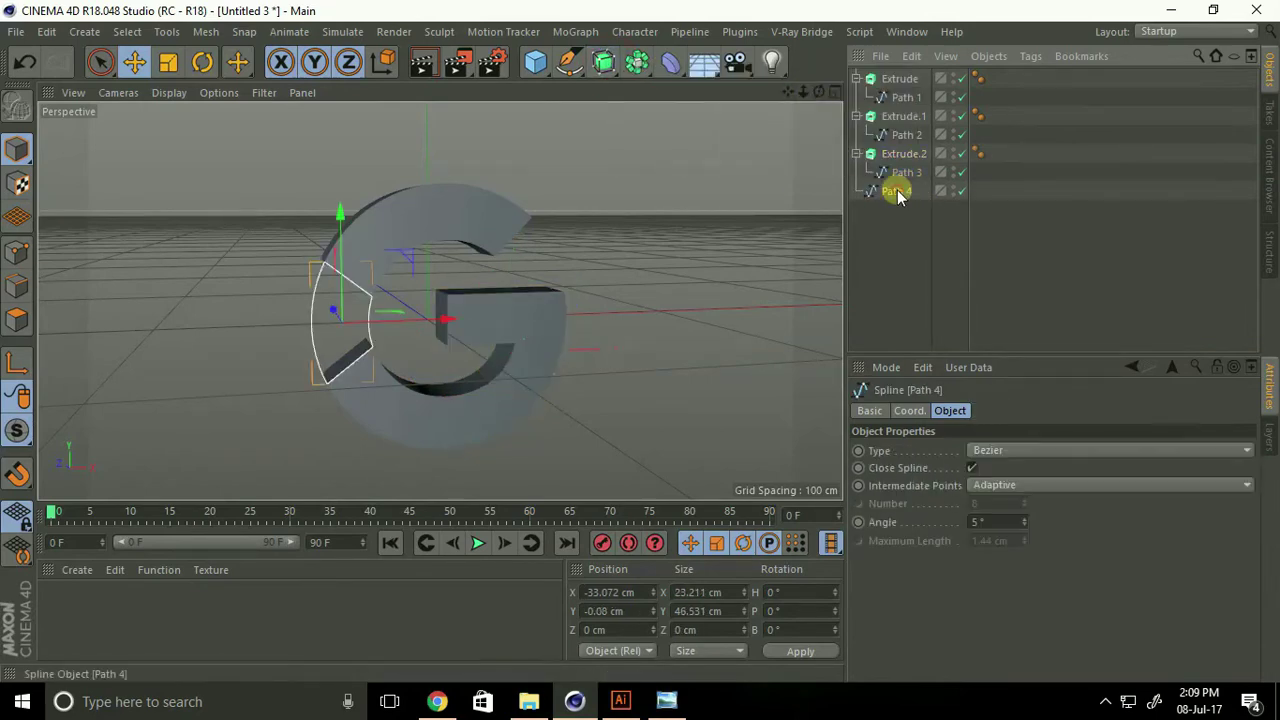
click(603, 62)
alt+click(815, 89)
mouse_move(425, 320)
alt+mouse_down()
mouse_move(352, 339)
mouse_move(377, 345)
alt+mouse_up()
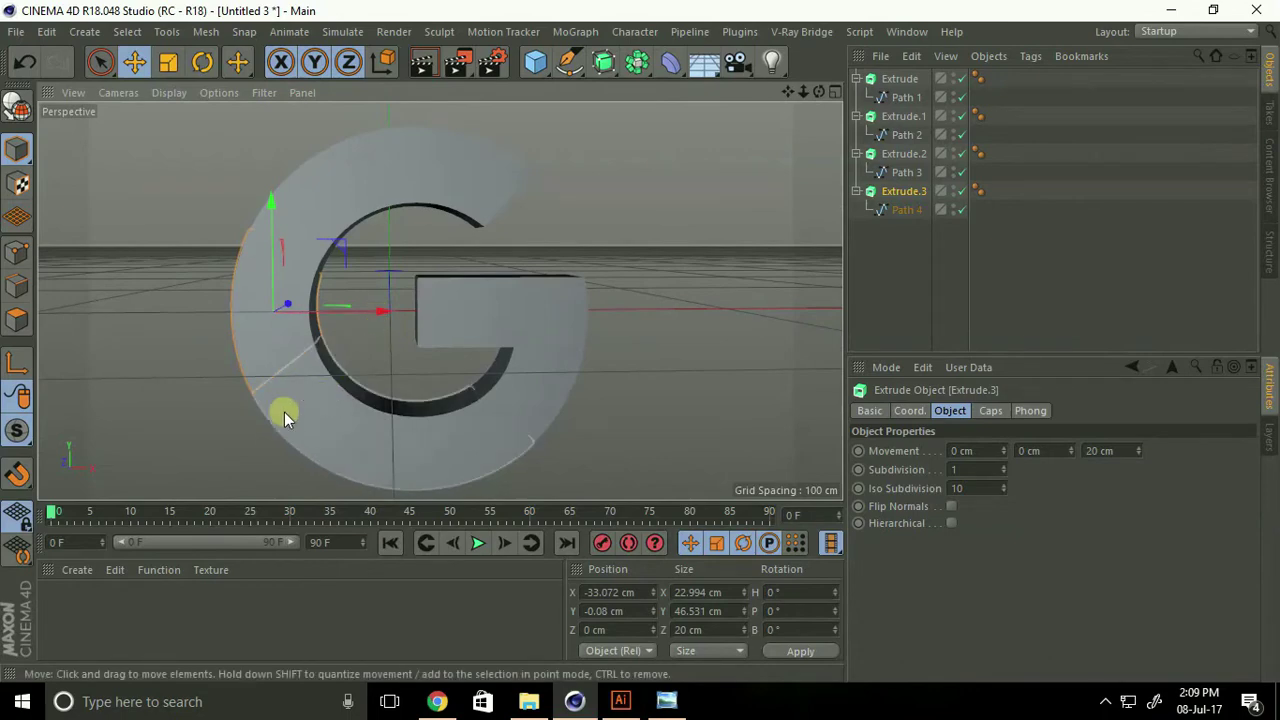
Load the MercyMat materials from Desktop > Cinema 4d studio lights & Materials.
click(77, 569)
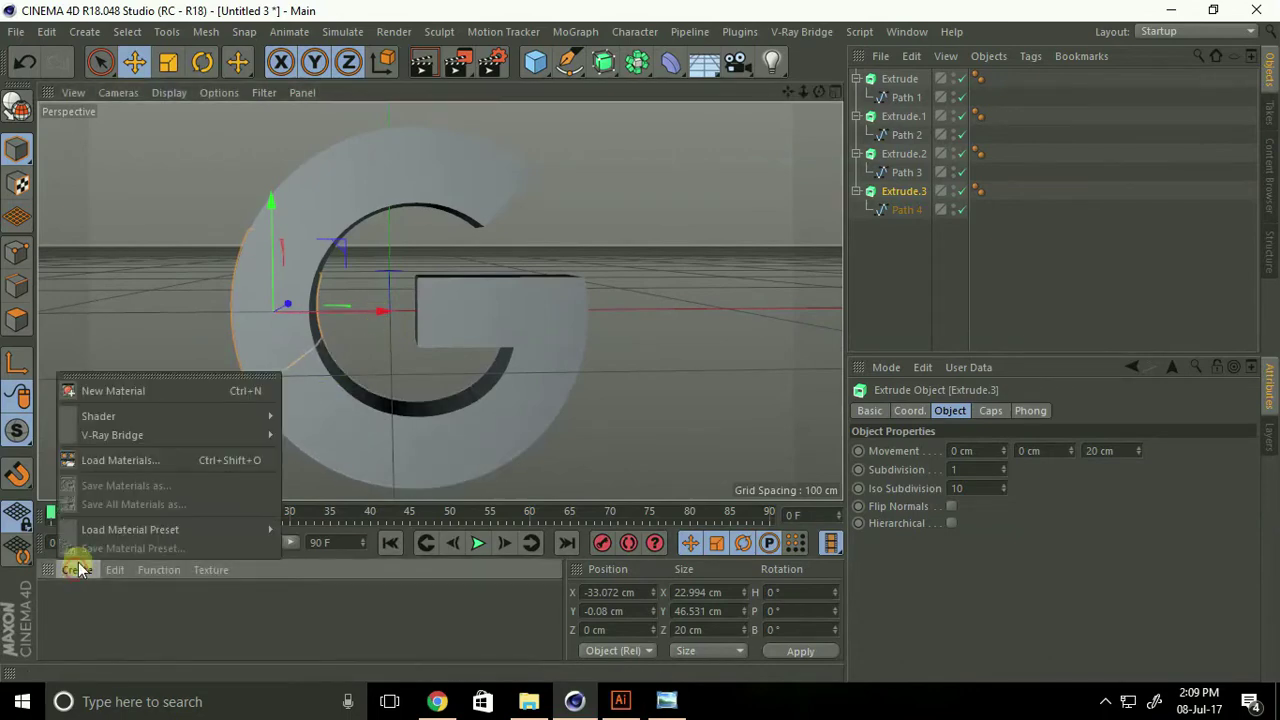
click(99, 462)
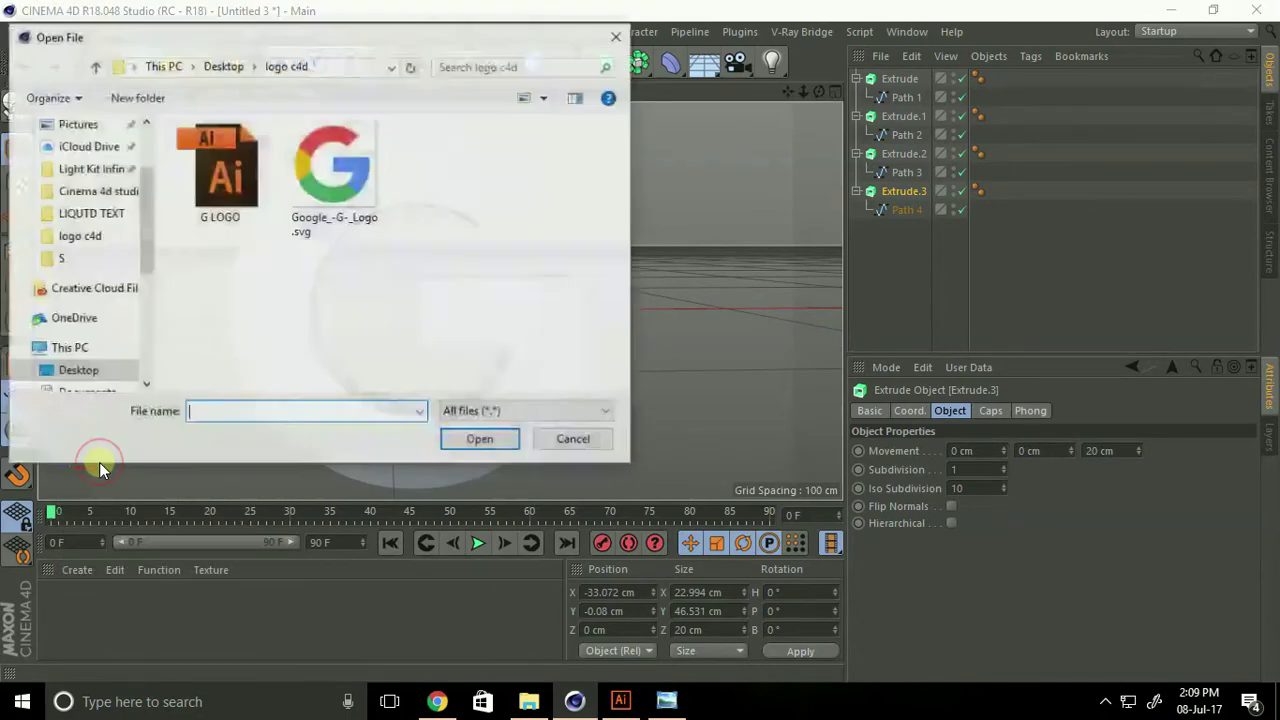
click(52, 371)
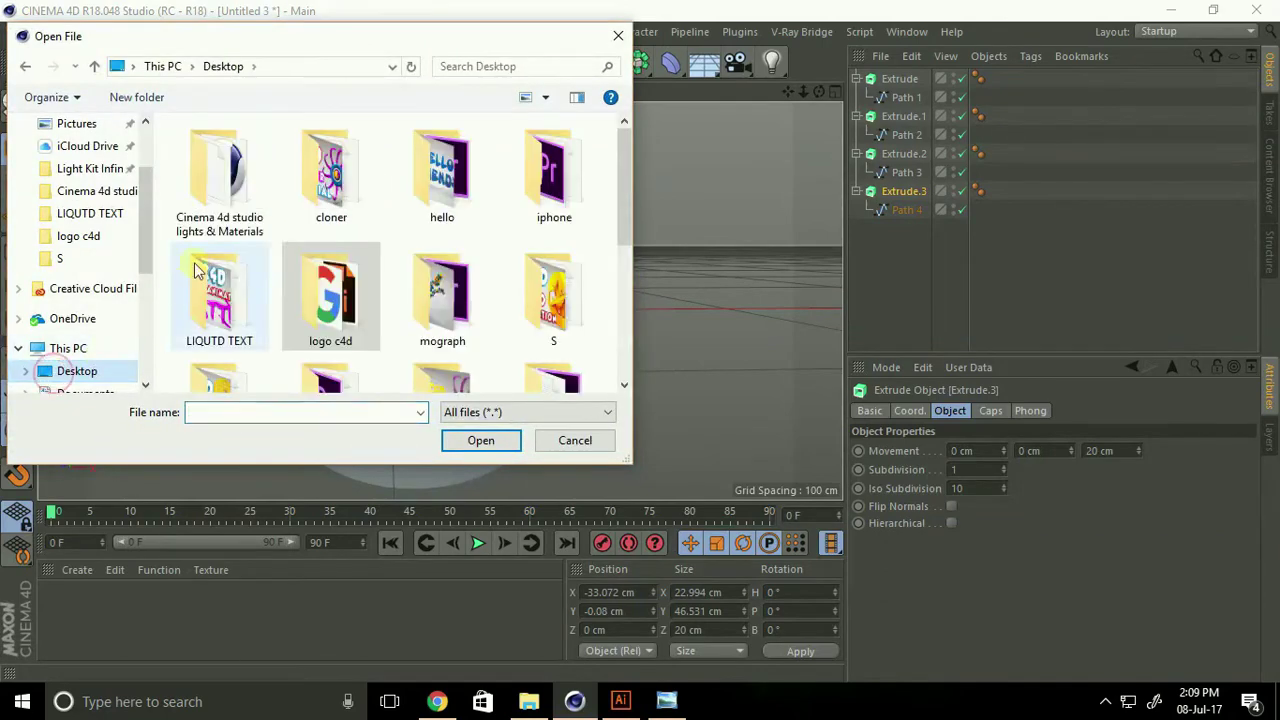
double_click(214, 165)
click(335, 178)
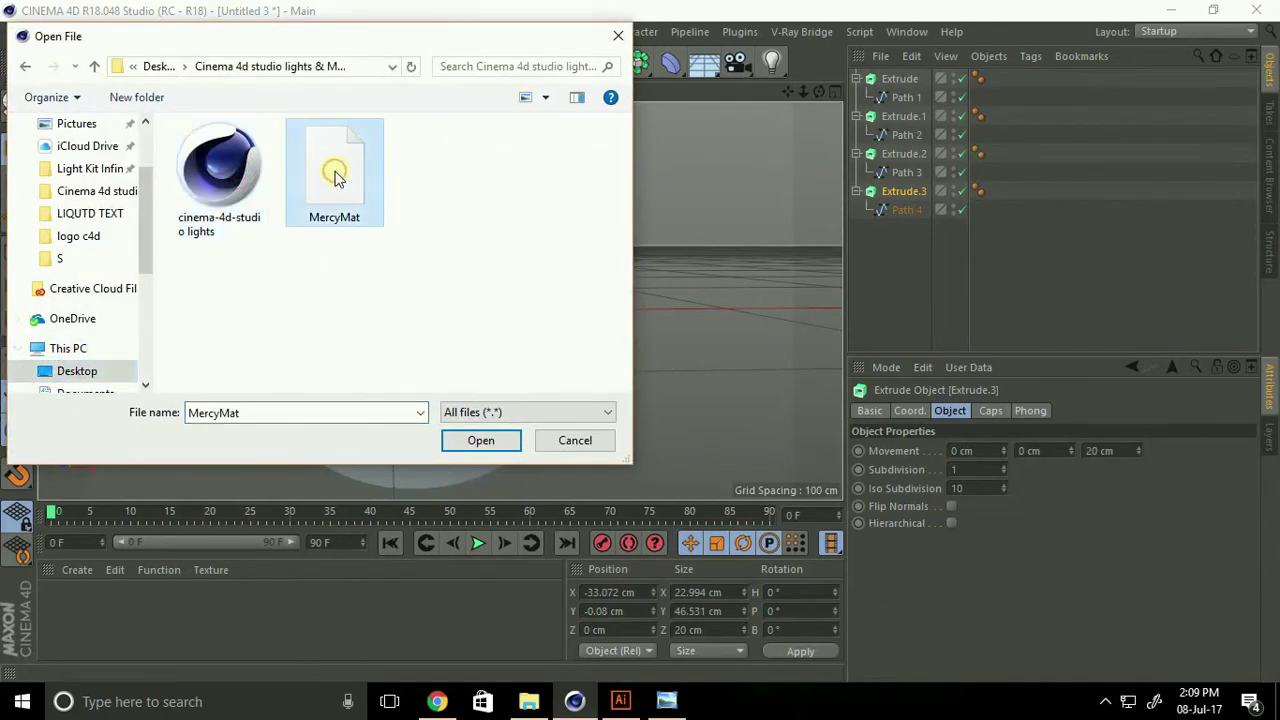
click(453, 436)
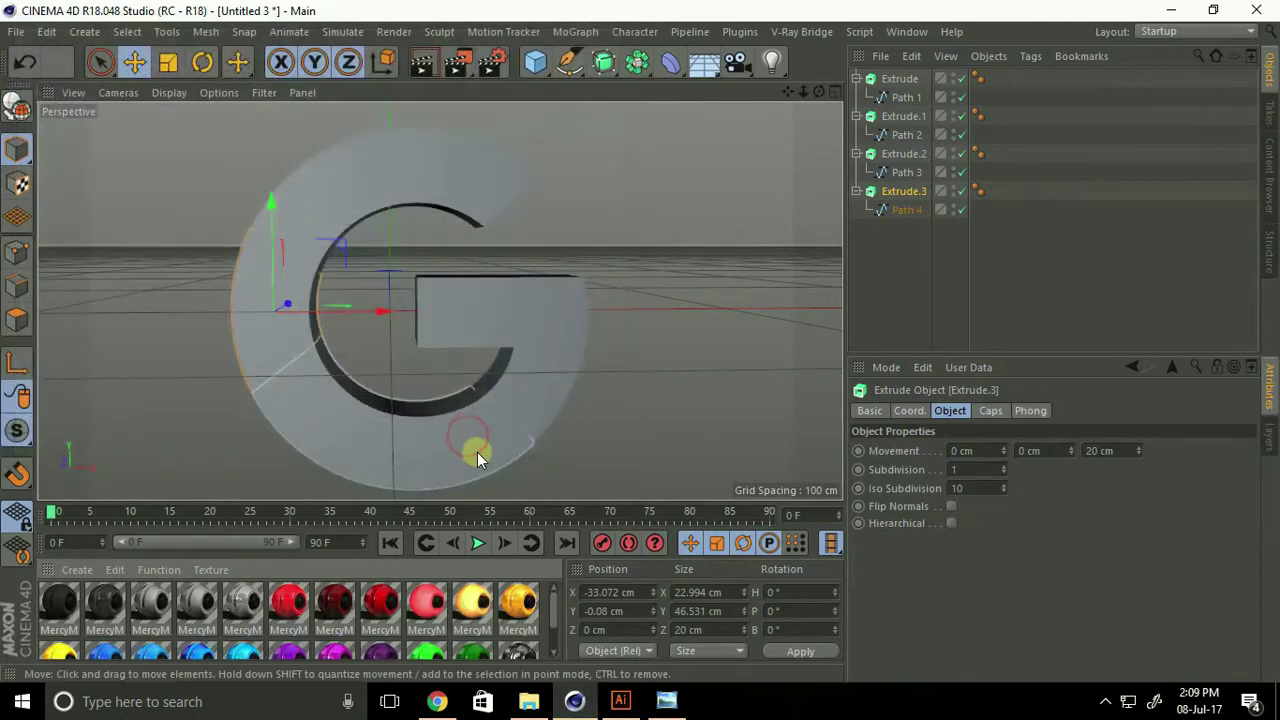
Collapse Extrude, Extrude.1, Extrude.2 and Extrude.3 in the Object Manager.
click(856, 78)
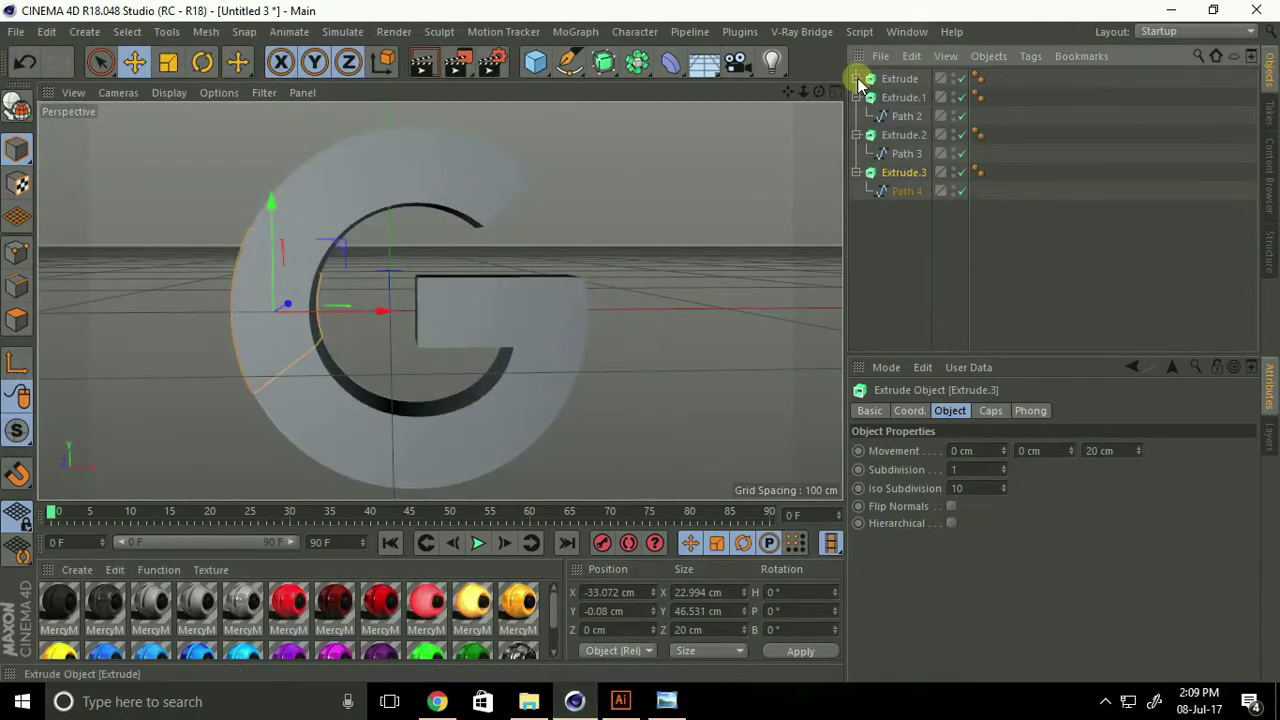
click(856, 97)
click(856, 116)
click(856, 135)
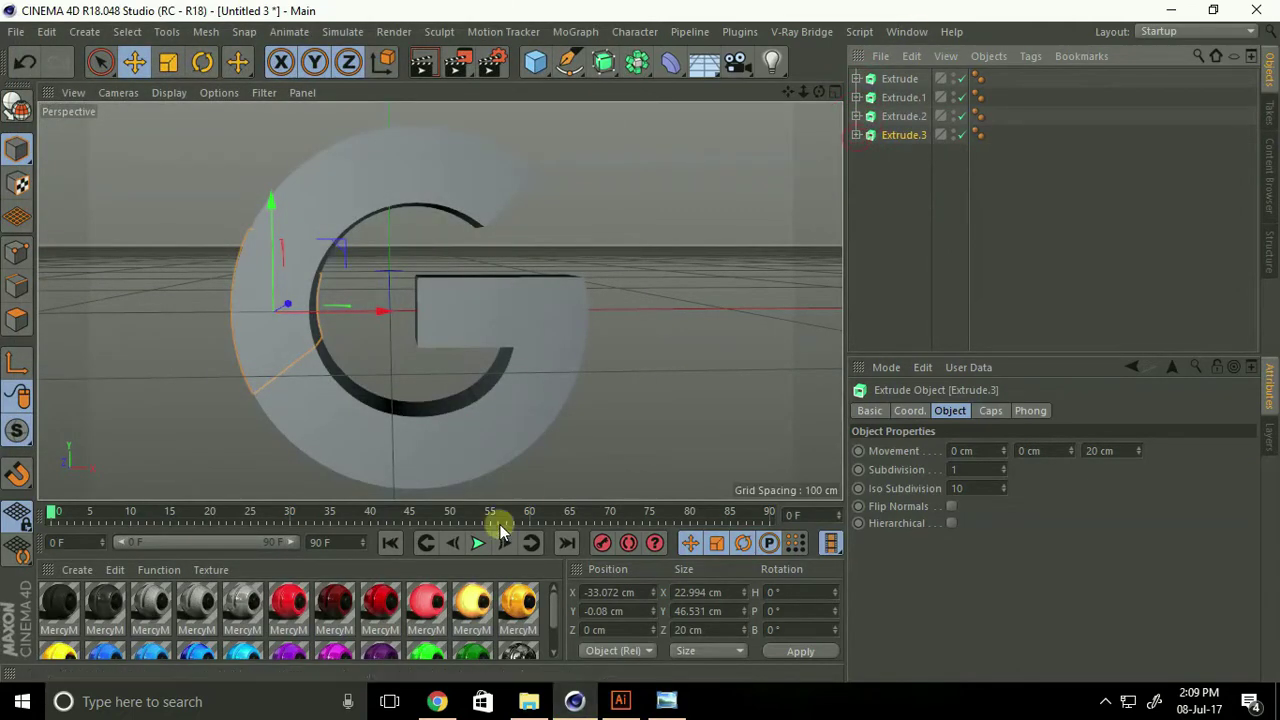
Apply MercyMat colours: red to Extrude, yellow to Extrude.3, blue to Extrude.2, green to Extrude.1.
click(400, 170)
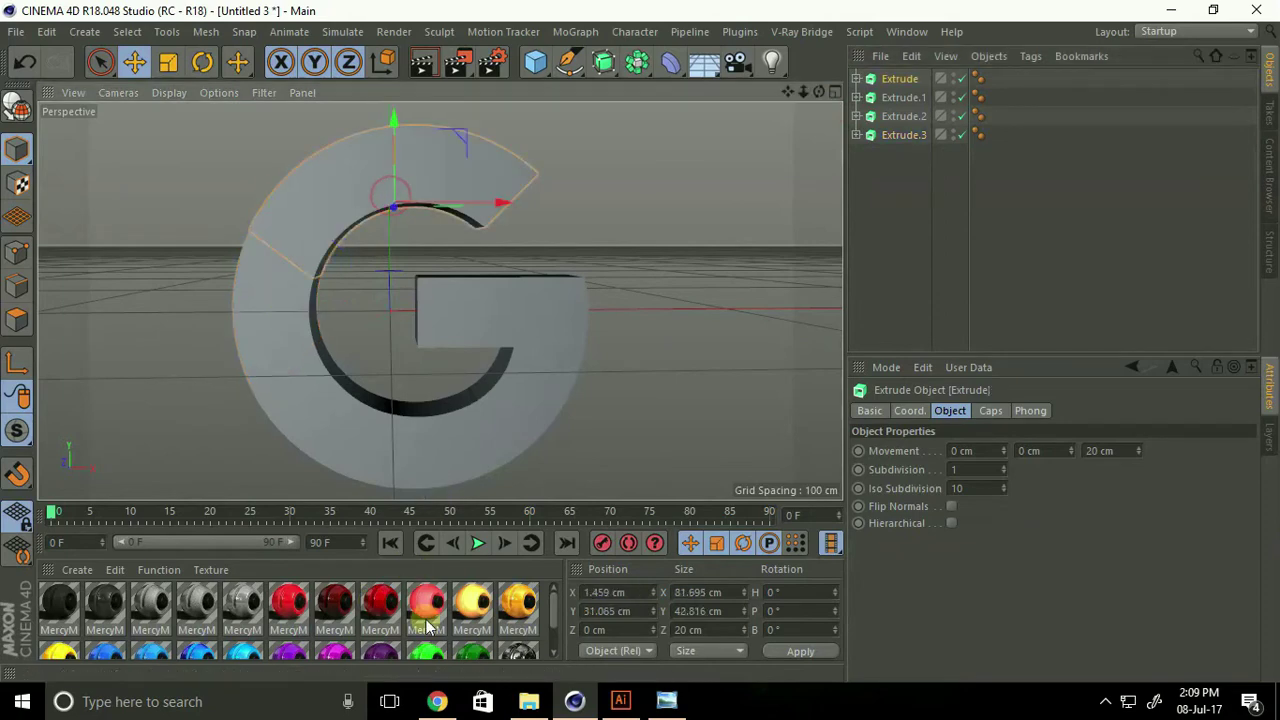
mouse_move(380, 605)
mouse_down()
mouse_move(484, 537)
mouse_move(909, 78)
mouse_up()
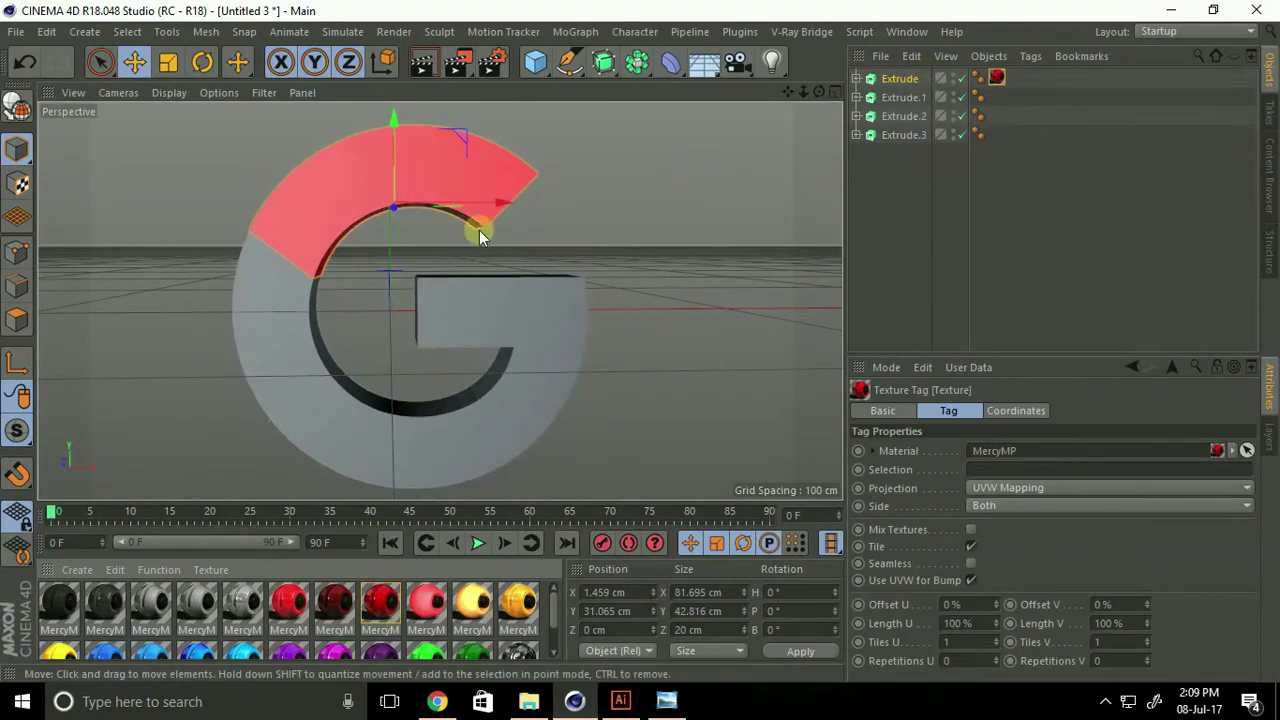
click(277, 366)
mouse_move(60, 650)
mouse_down()
mouse_move(918, 150)
mouse_move(900, 137)
mouse_up()
click(518, 330)
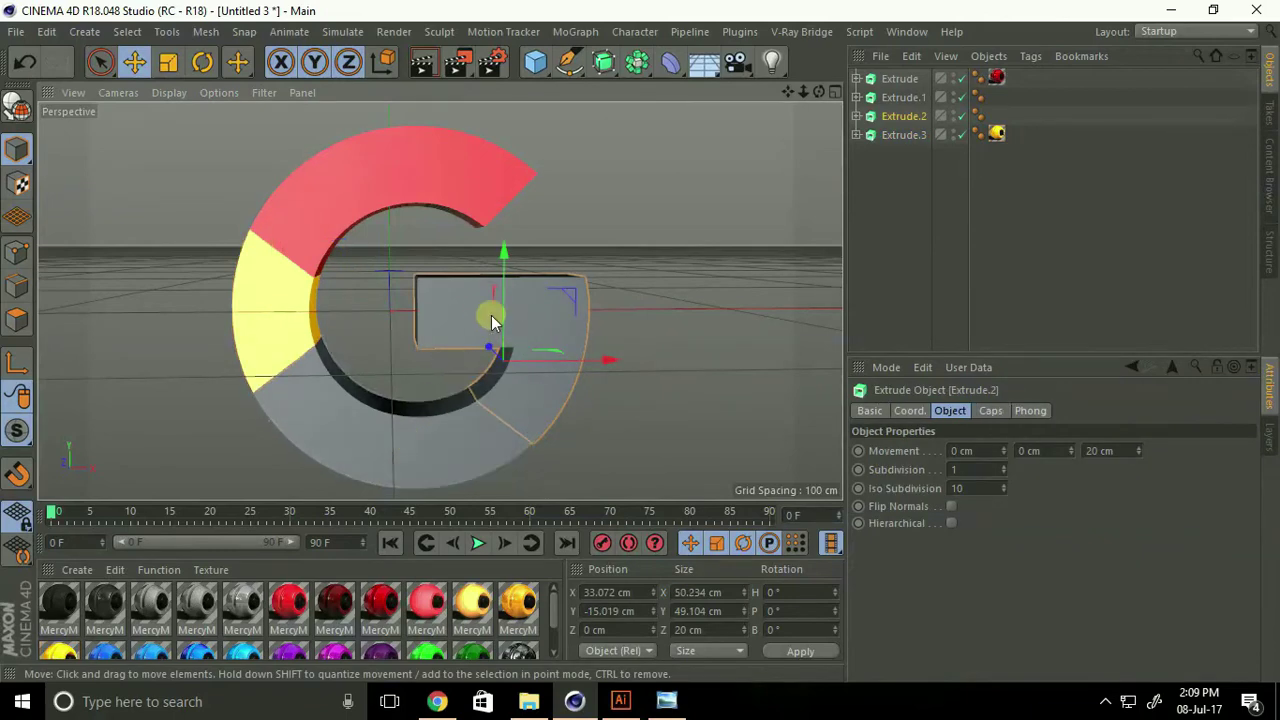
scroll(200, 610, down, 1)
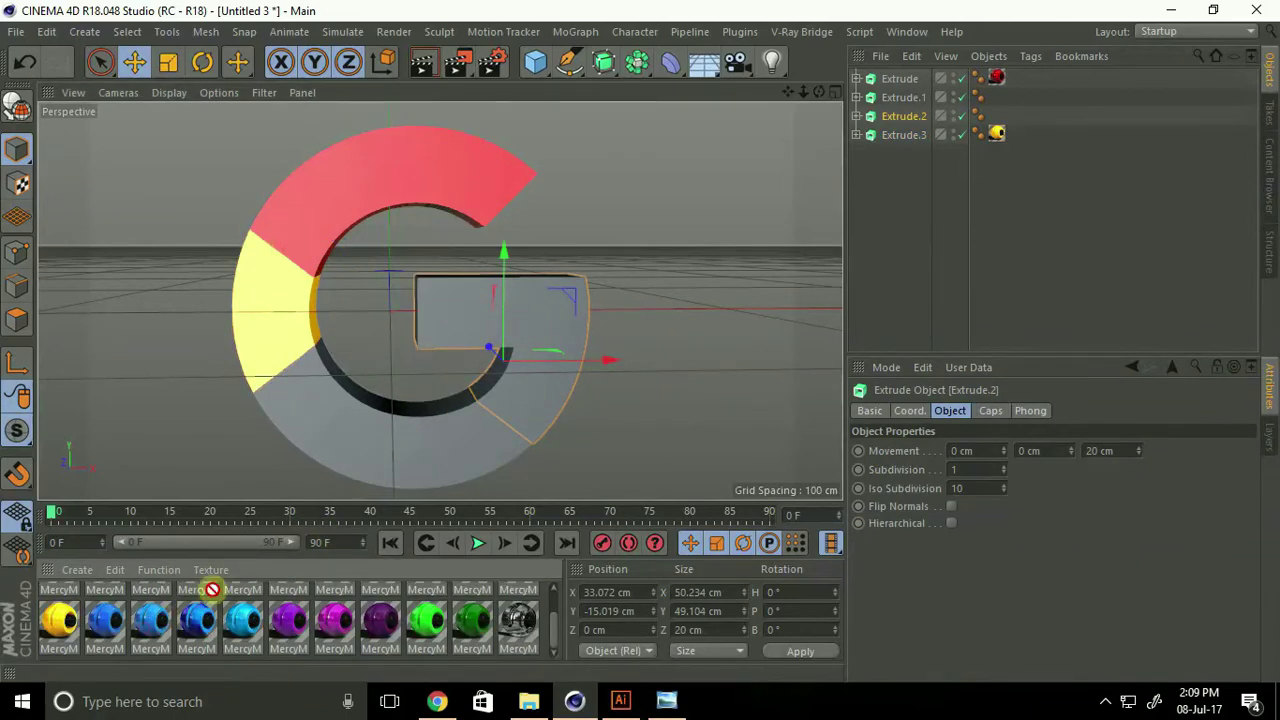
mouse_move(150, 625)
mouse_down()
mouse_move(869, 147)
mouse_move(894, 117)
mouse_up()
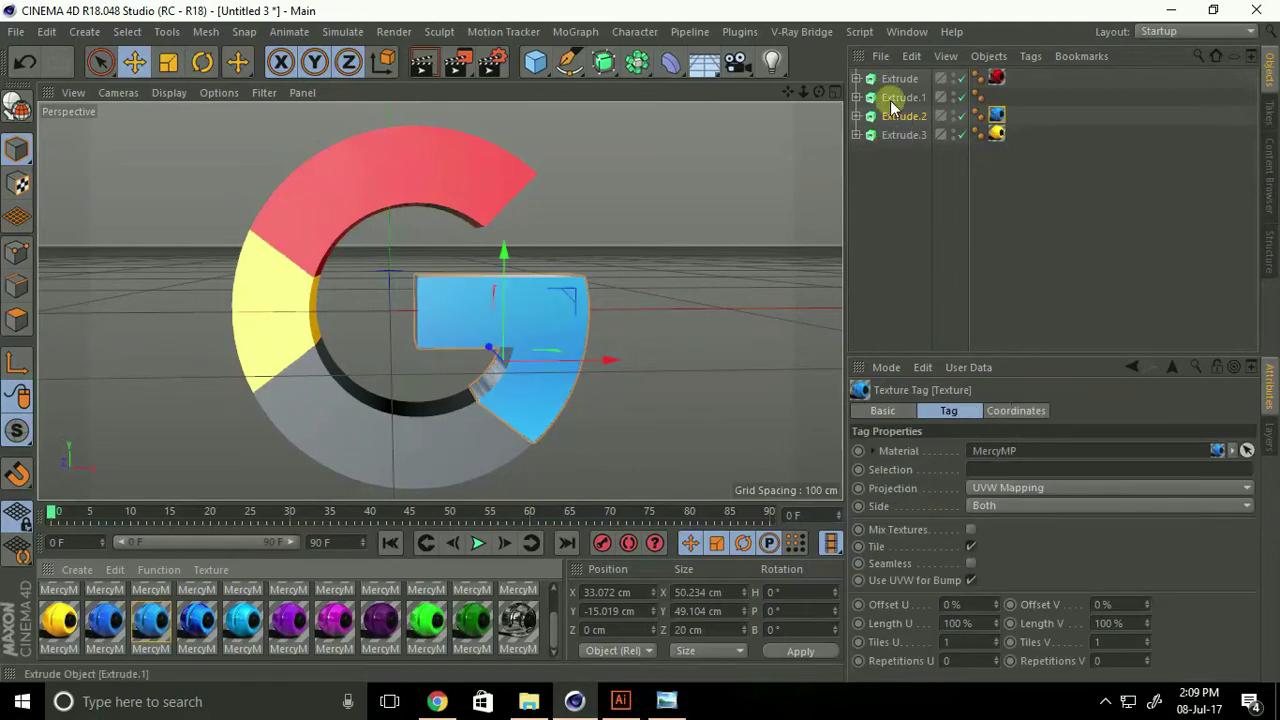
click(900, 97)
drag(423, 628, 905, 97)
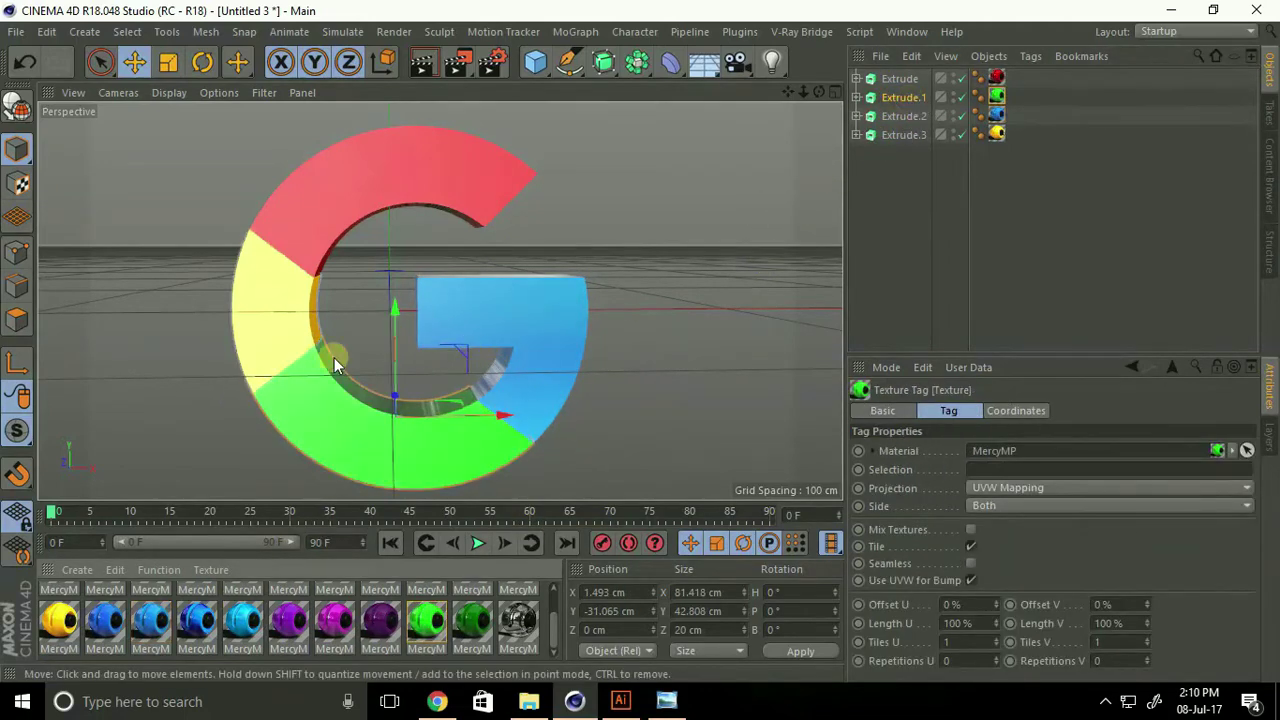
alt+drag(334, 358, 407, 357)
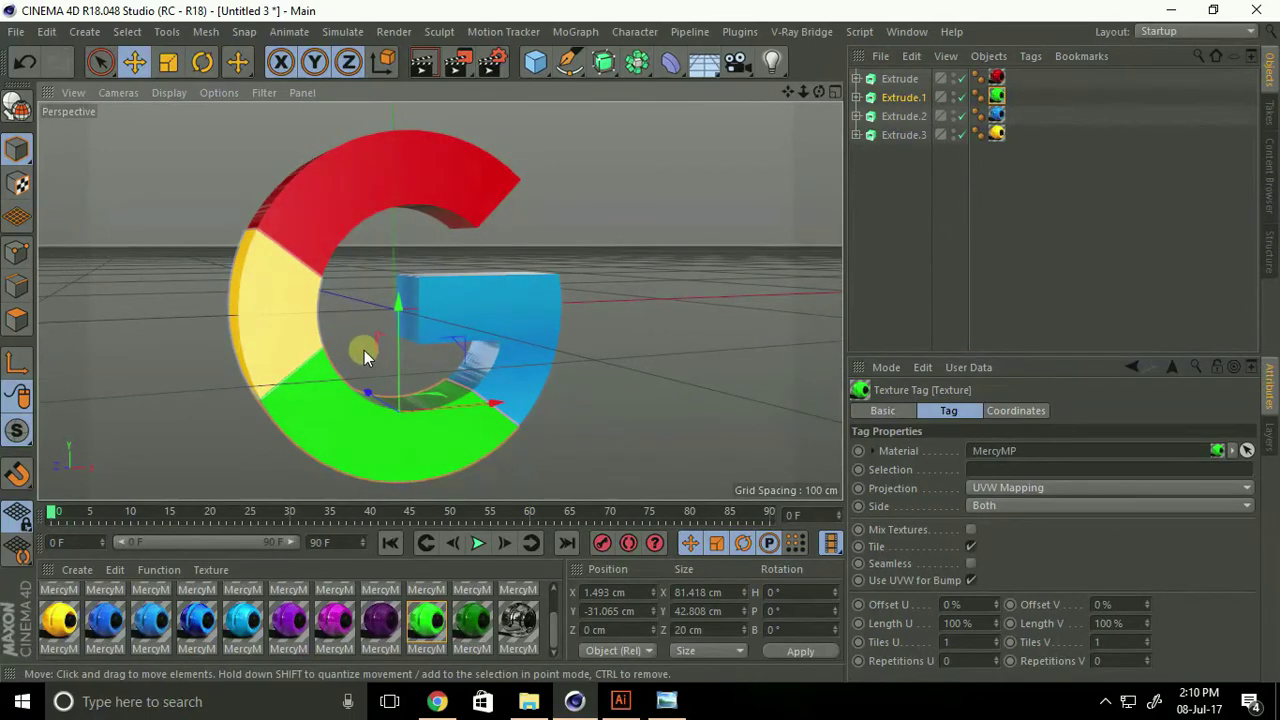
Add a Voronoi Fracture and place all four Extrude segments inside it.
click(575, 33)
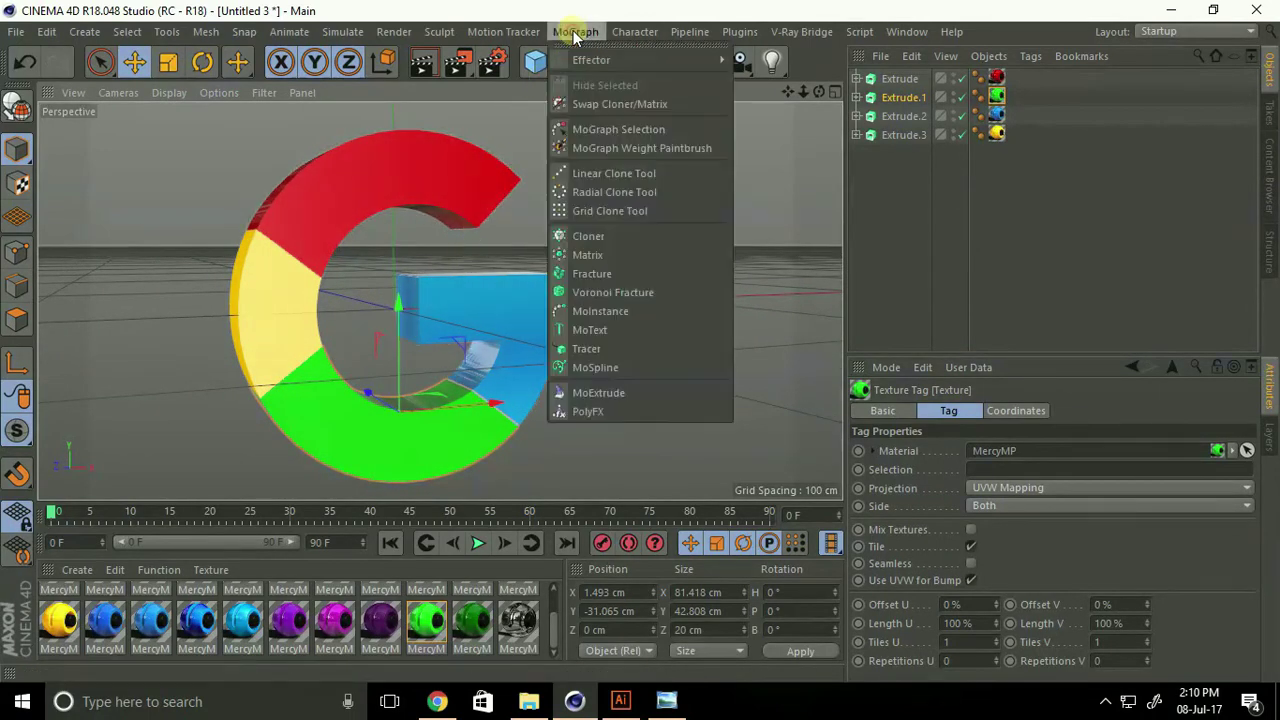
click(590, 293)
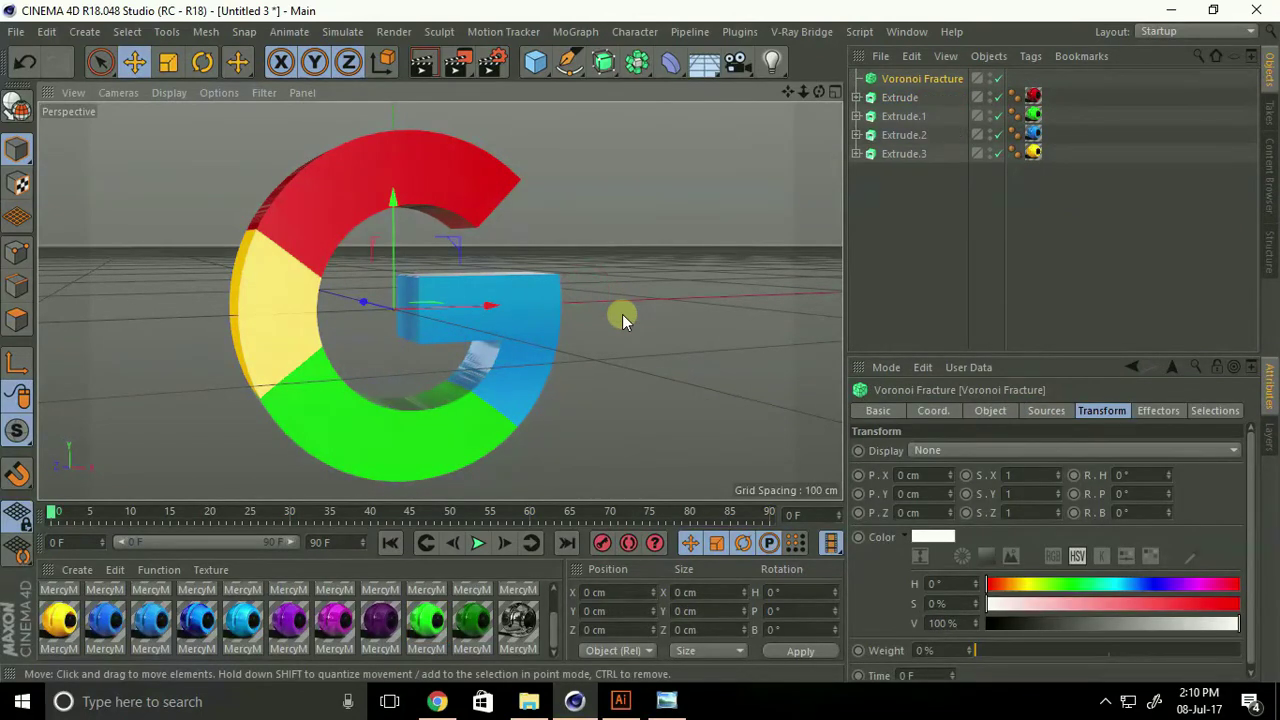
drag(878, 186, 924, 94)
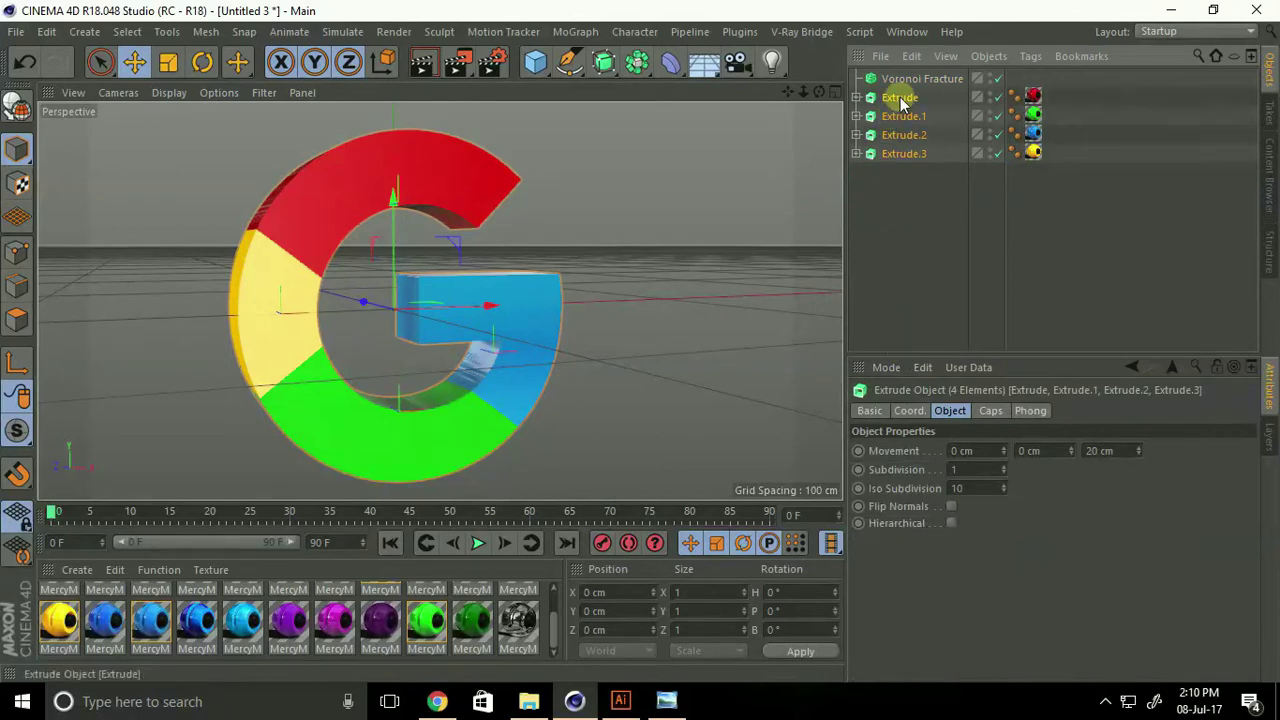
drag(905, 88, 908, 80)
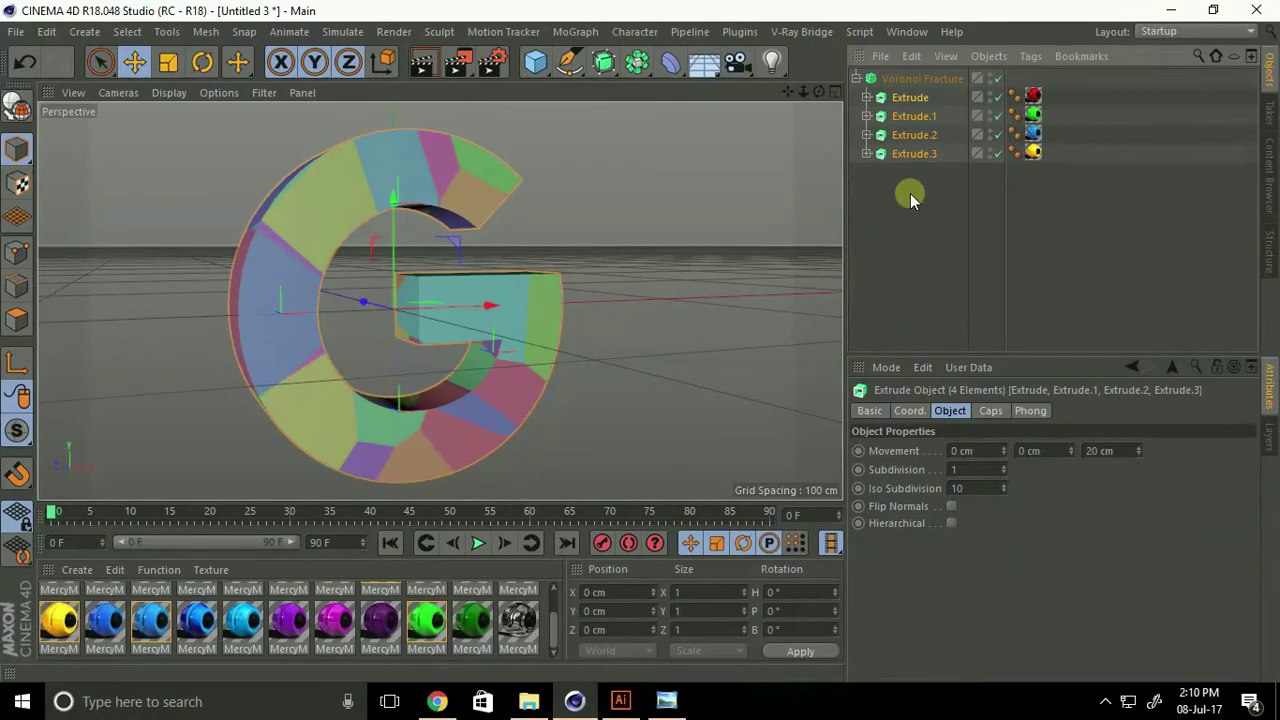
Turn off Colorize Fragments on the Voronoi Fracture so the original Google colours show.
click(918, 82)
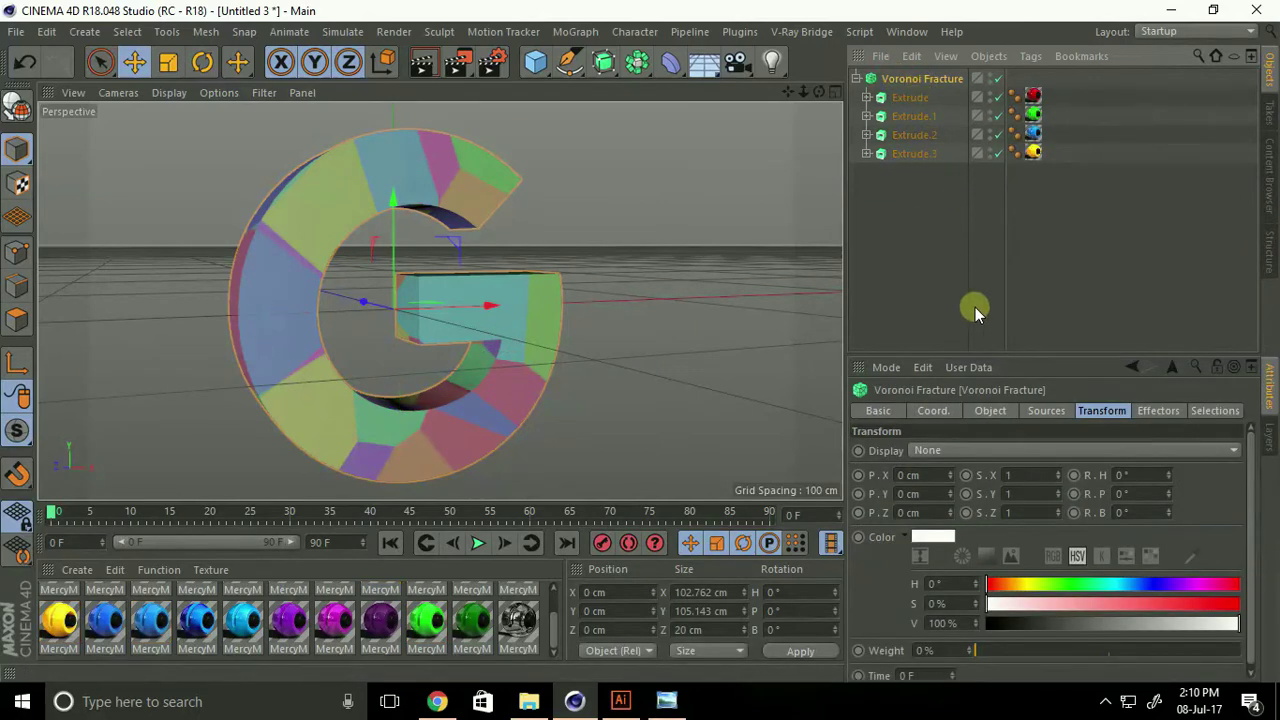
click(992, 412)
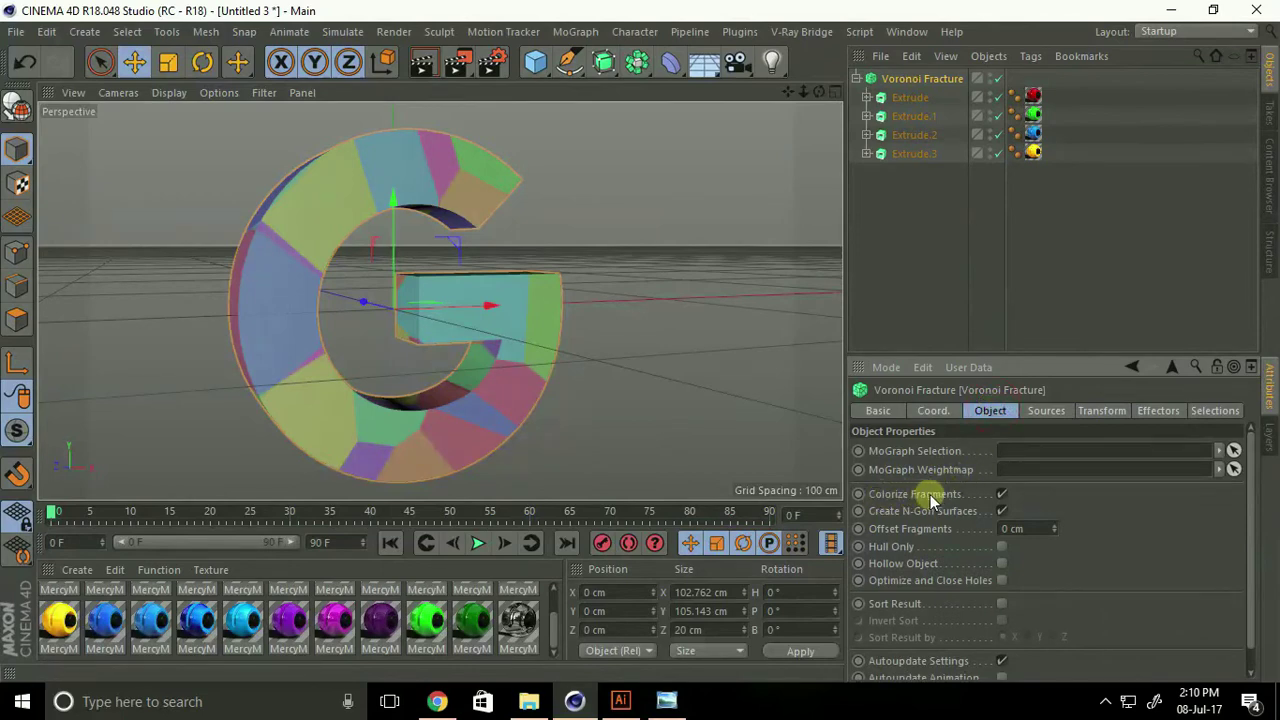
click(1001, 494)
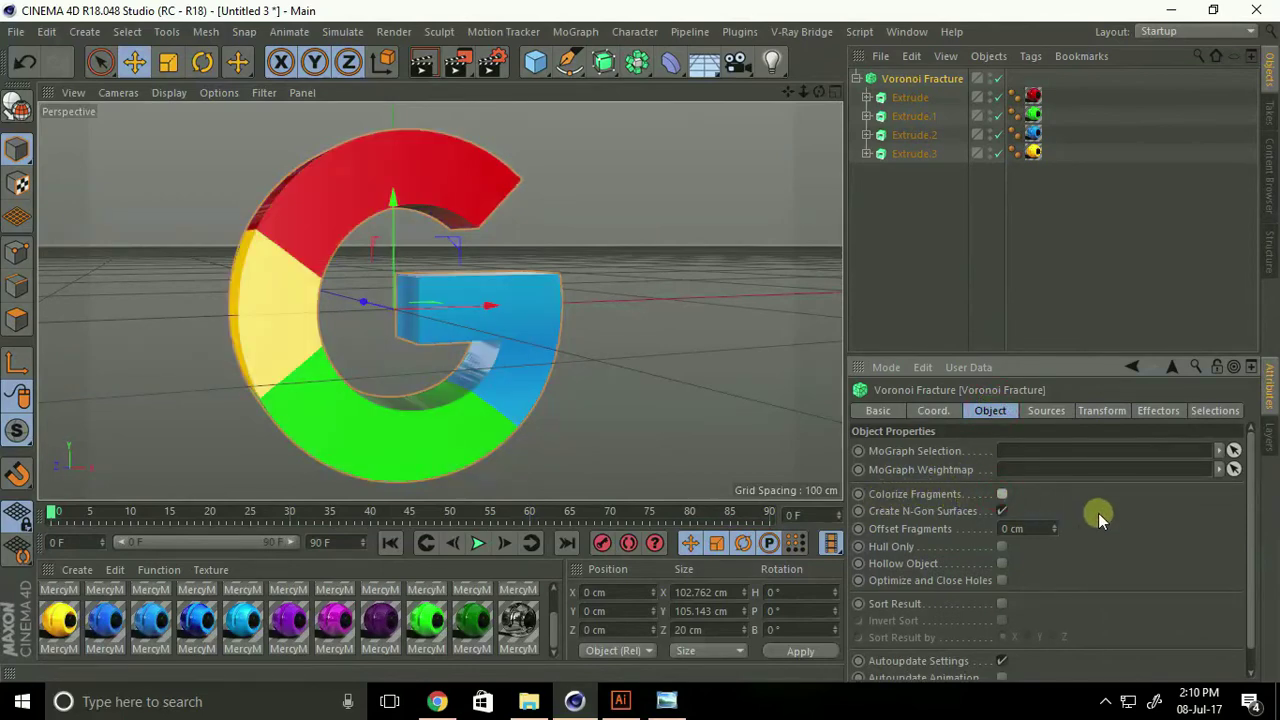
Set the distribution source to 1000 High Quality points with seed 12347, then add a Plain effector.
click(1049, 410)
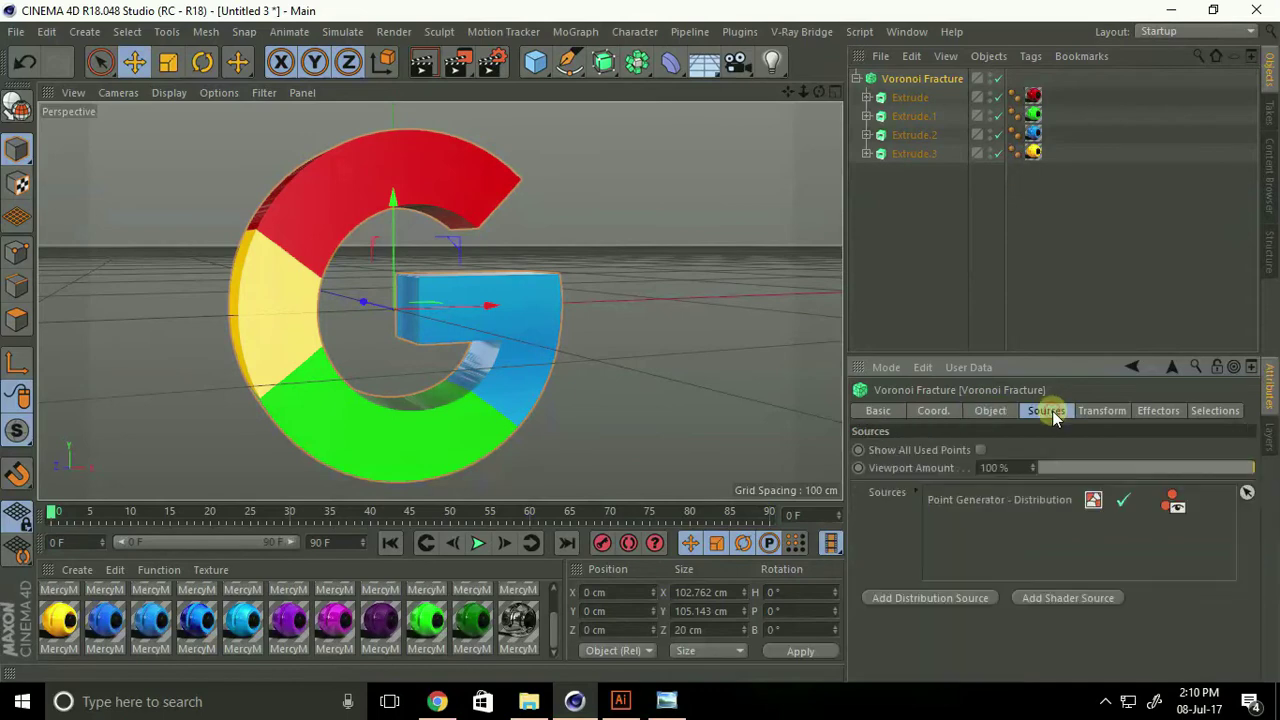
click(955, 505)
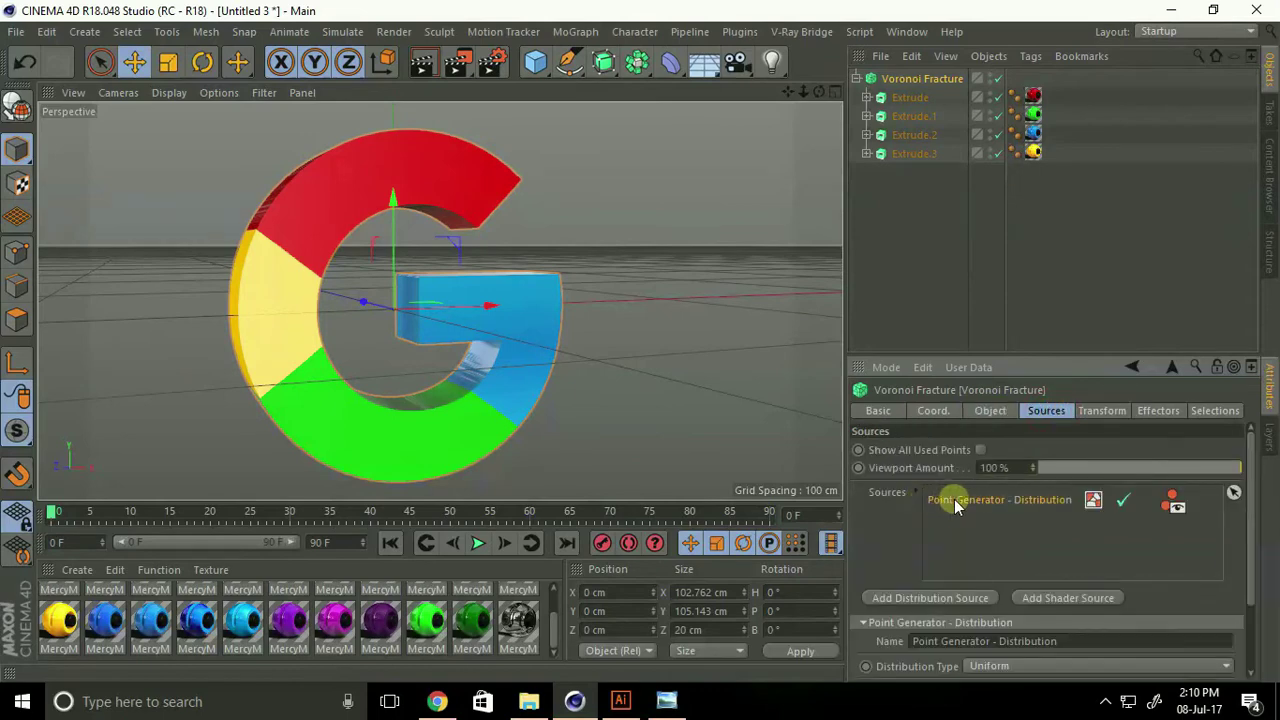
scroll(898, 545, down, 1)
drag(898, 545, 903, 472)
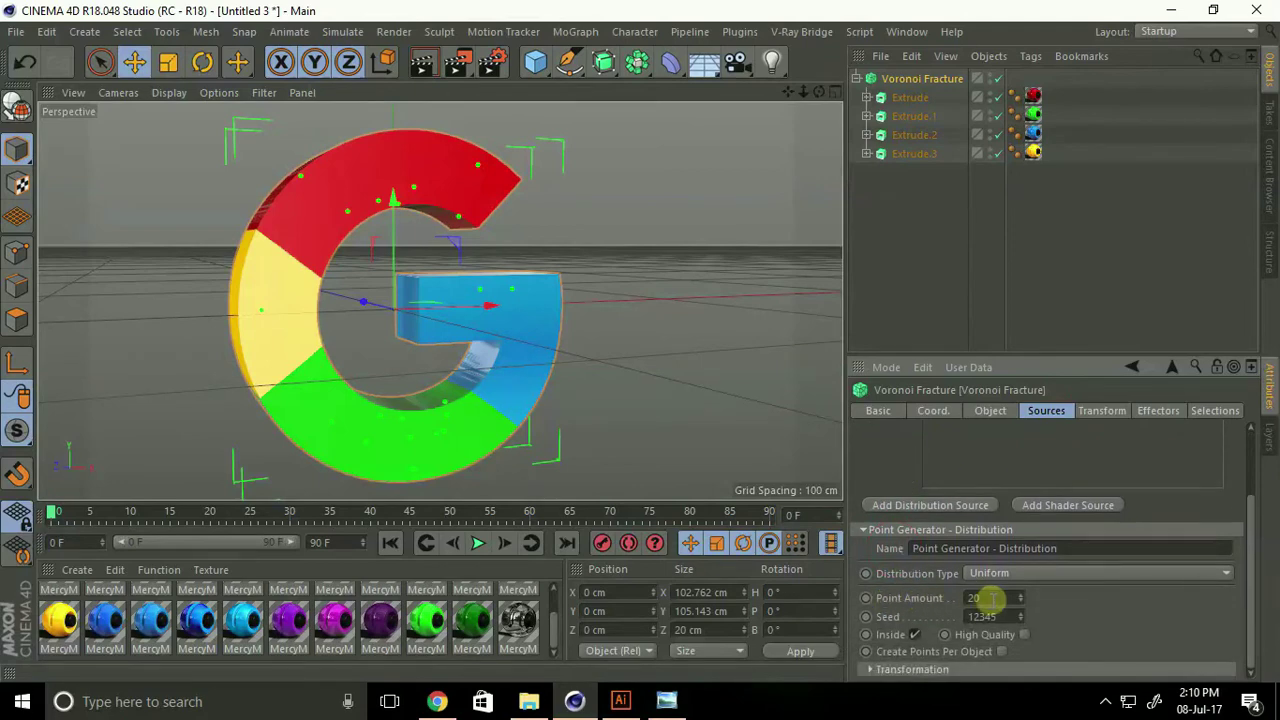
text(00)
text(0)
key(Return)
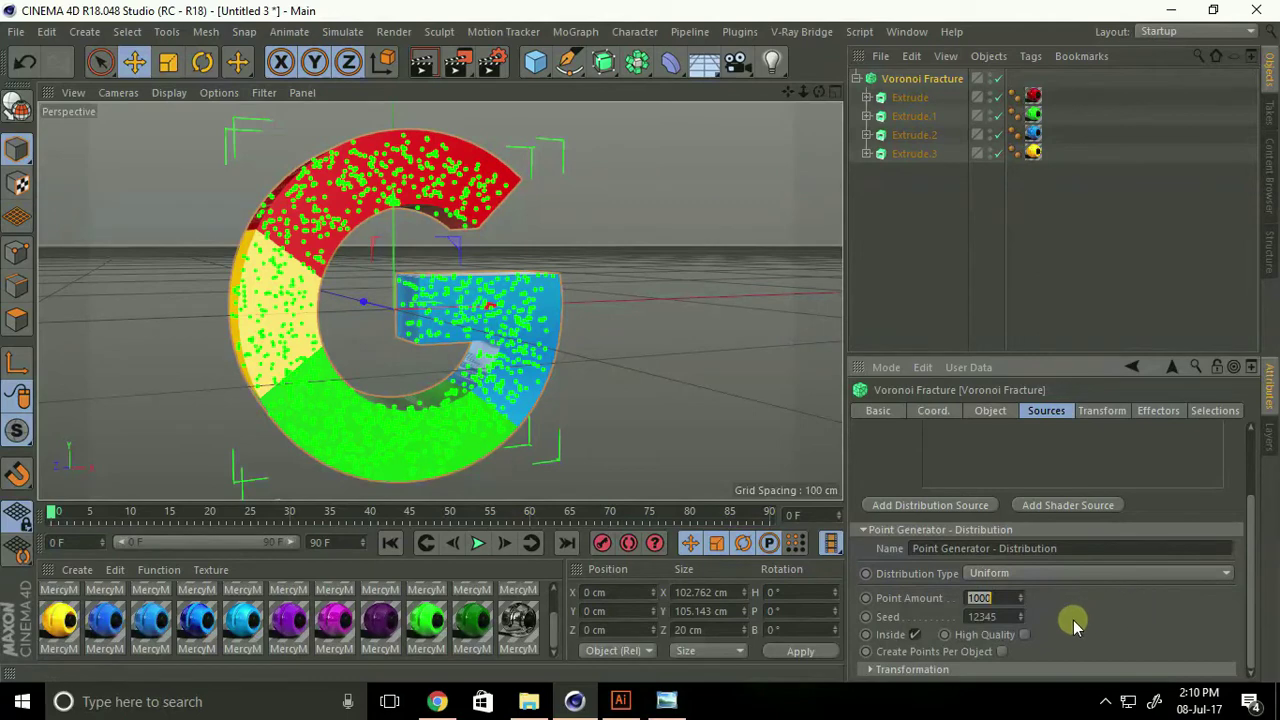
click(1025, 635)
click(1020, 613)
click(1020, 613)
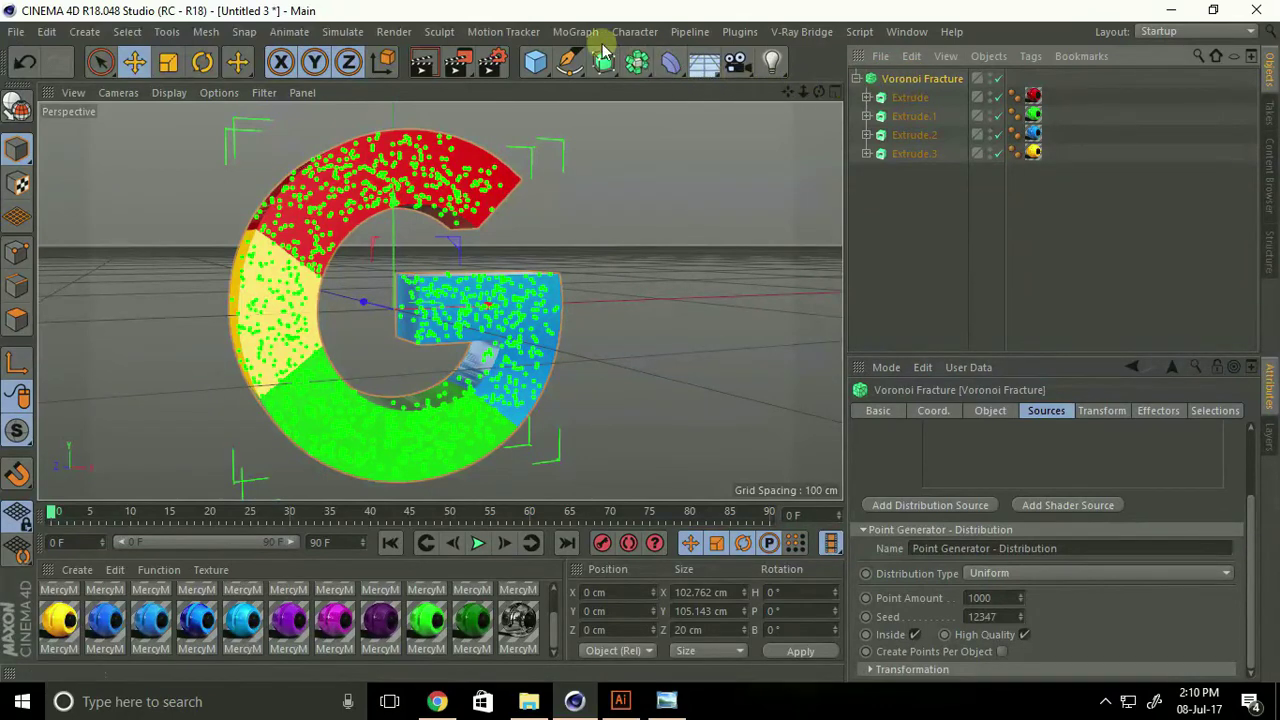
click(574, 32)
mouse_move(600, 60)
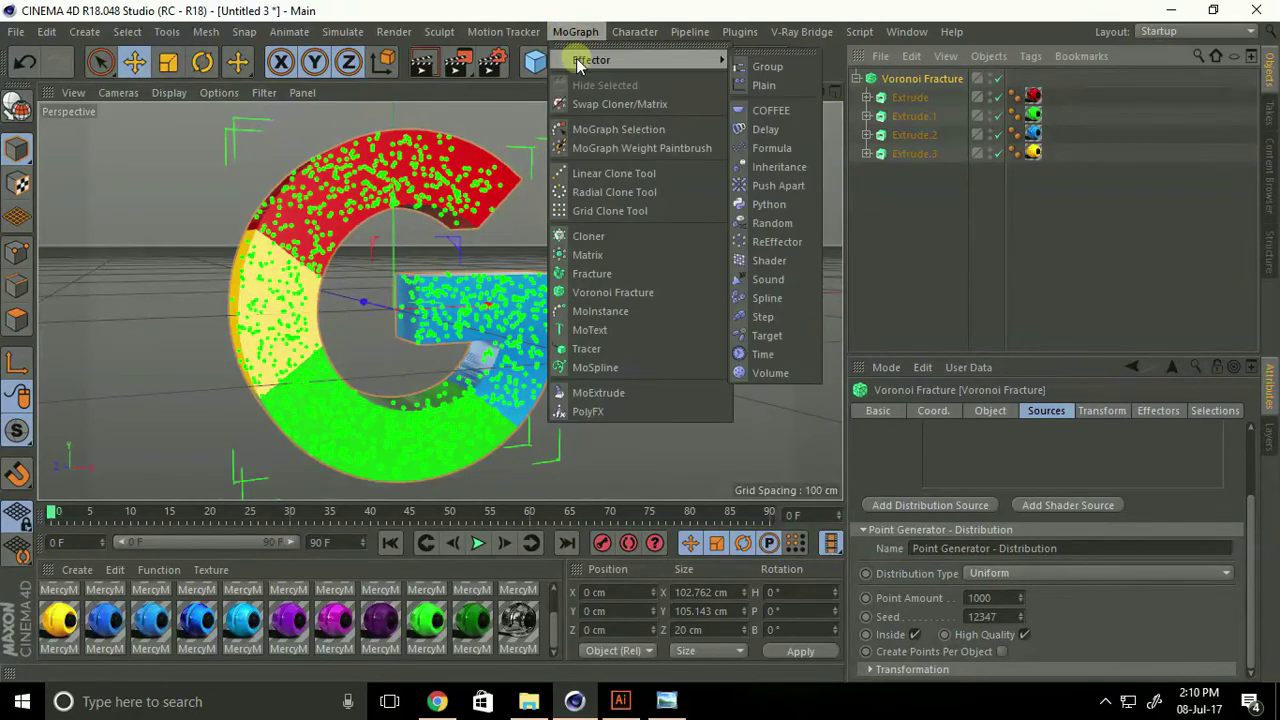
click(765, 87)
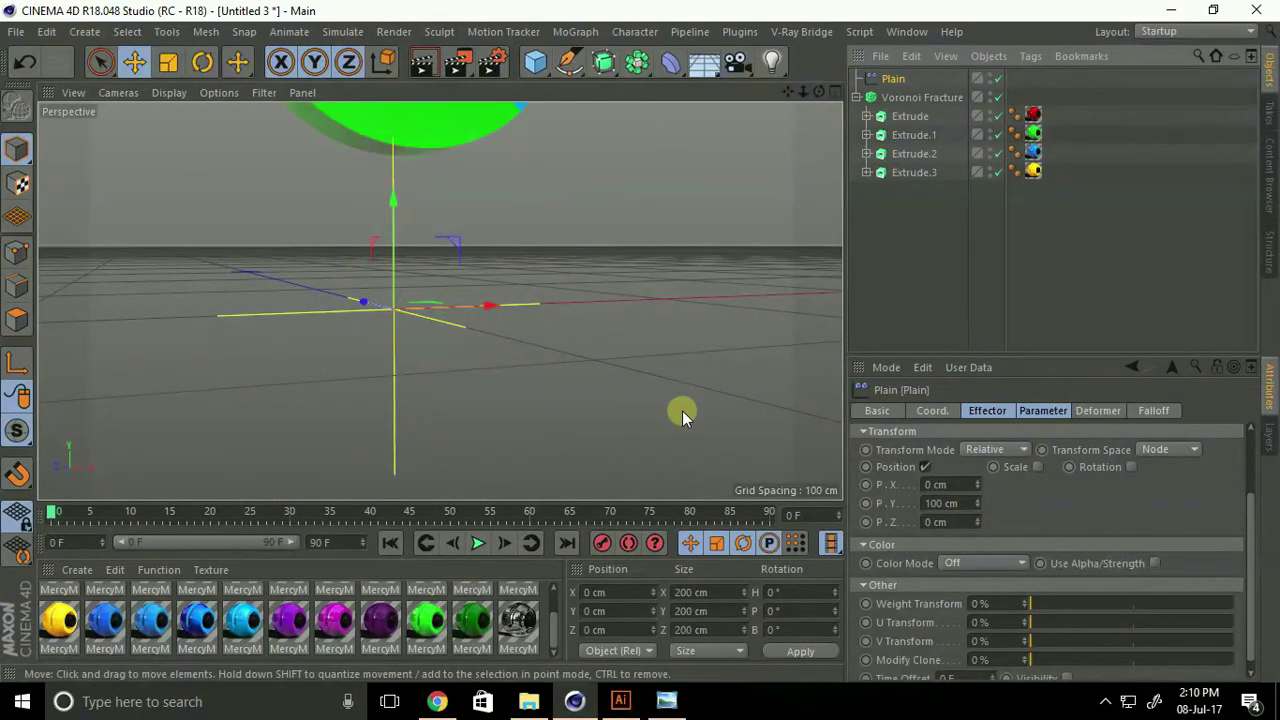
Set the Plain effector's P.Y offset to 200 cm.
click(993, 410)
click(1043, 411)
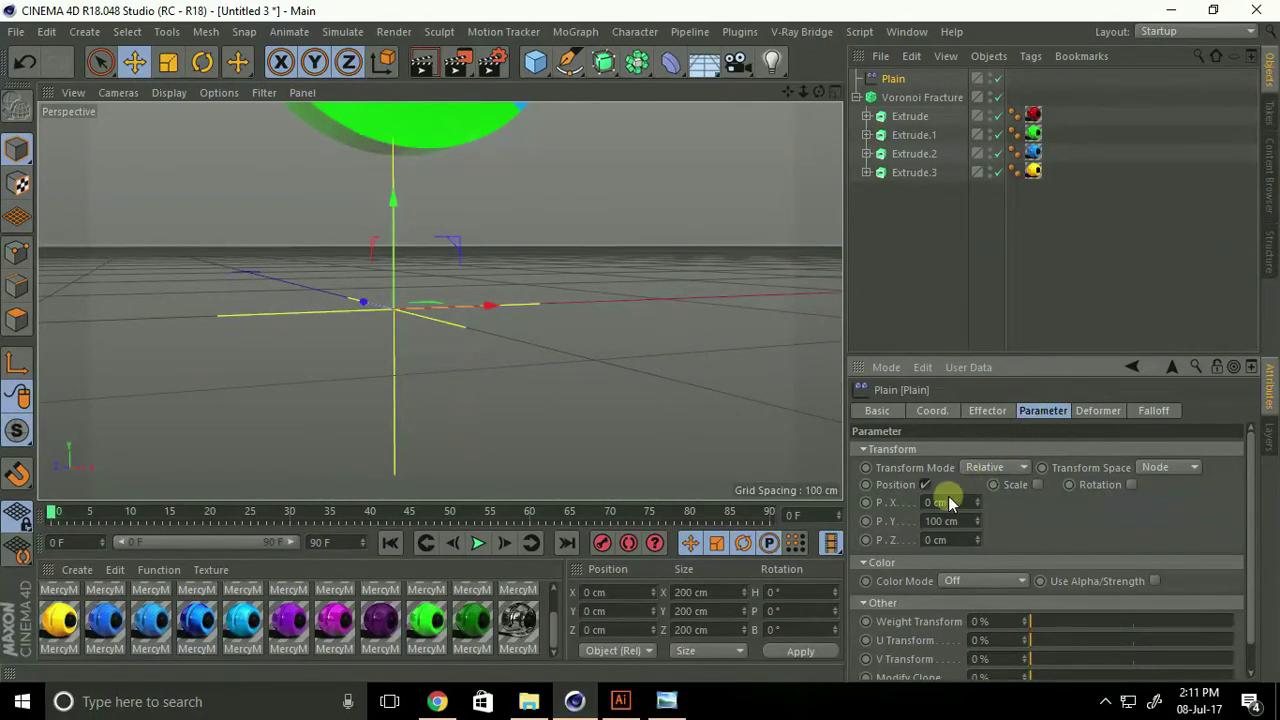
drag(966, 520, 910, 522)
text(200)
key(Return)
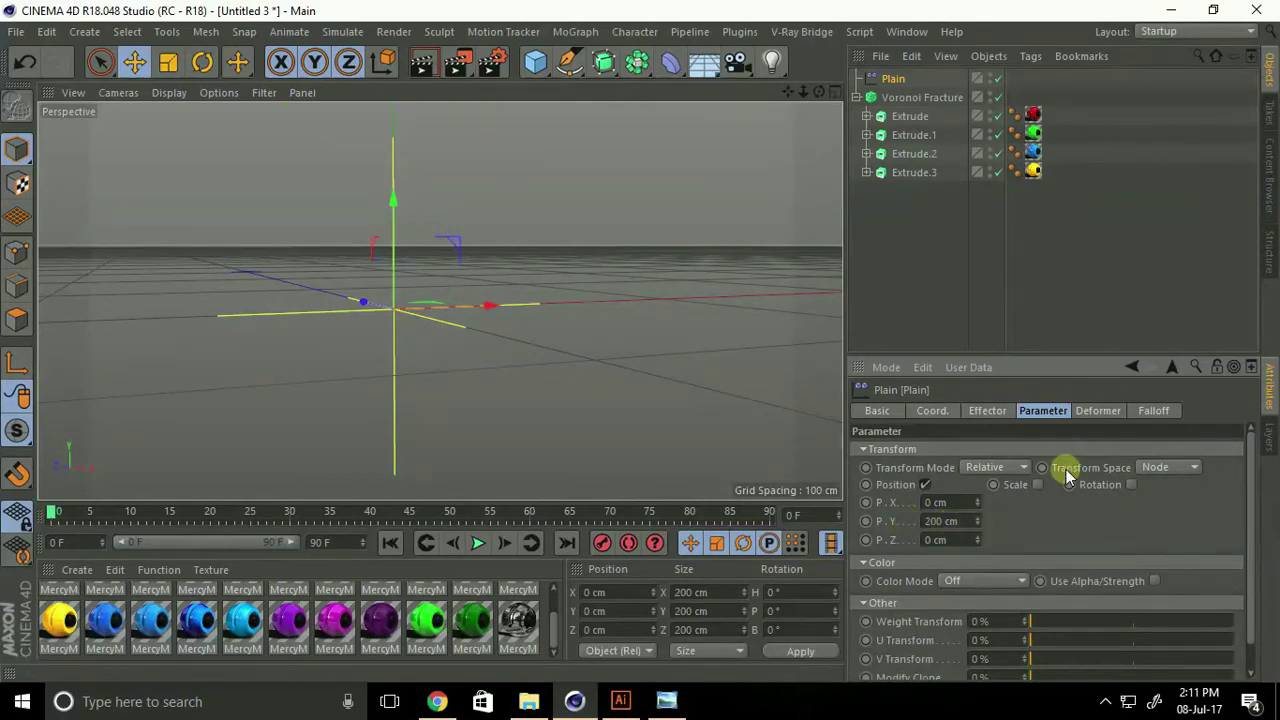
click(1148, 412)
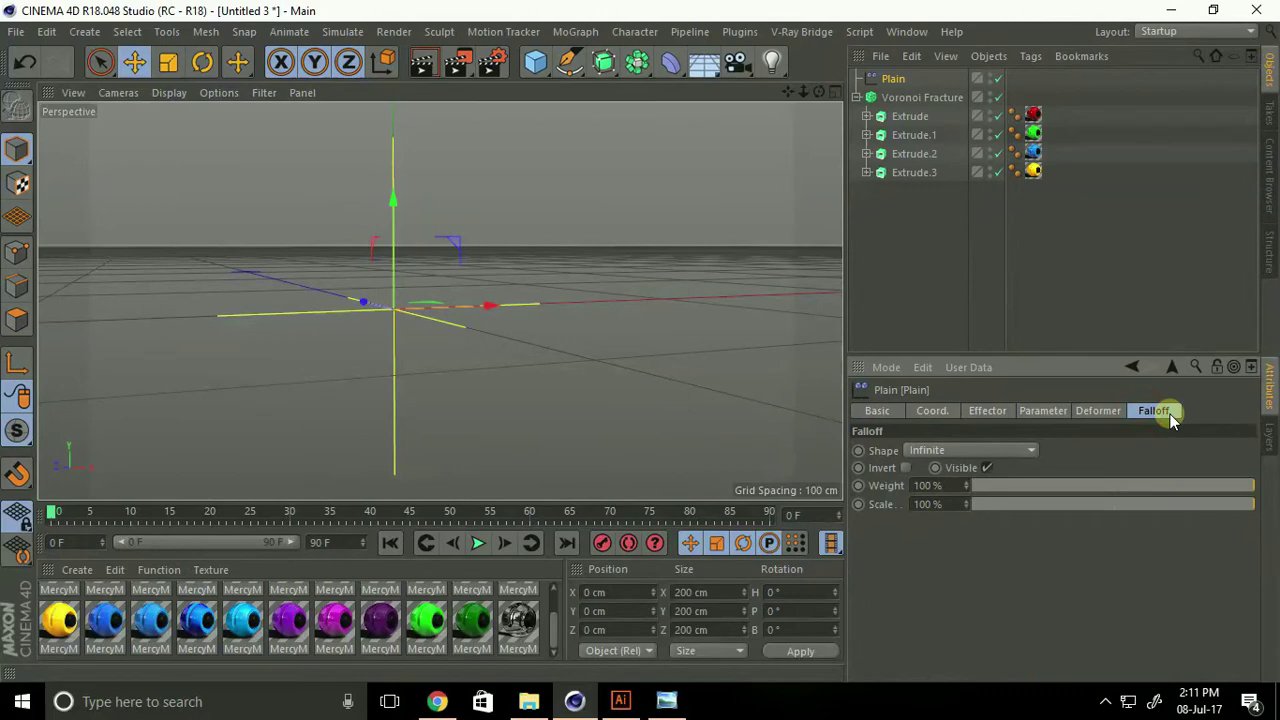
Give the Plain effector a Sphere falloff and raise it into the fractured G.
click(941, 450)
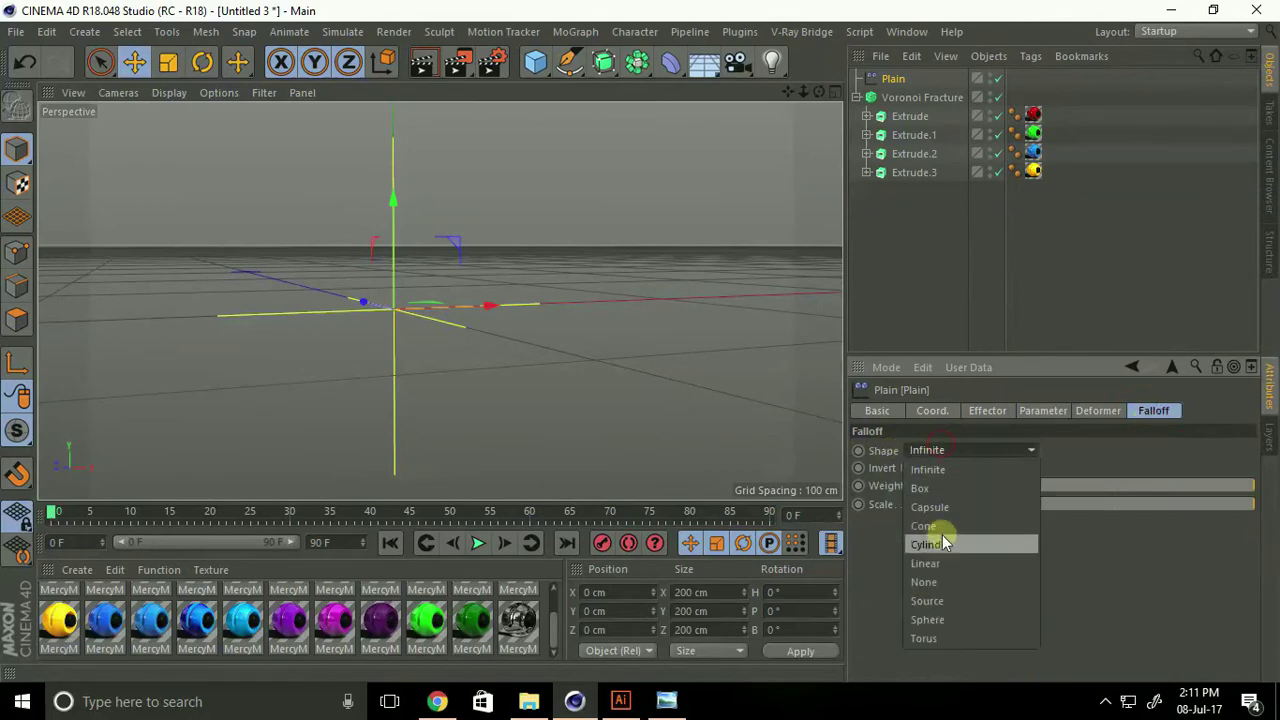
click(942, 620)
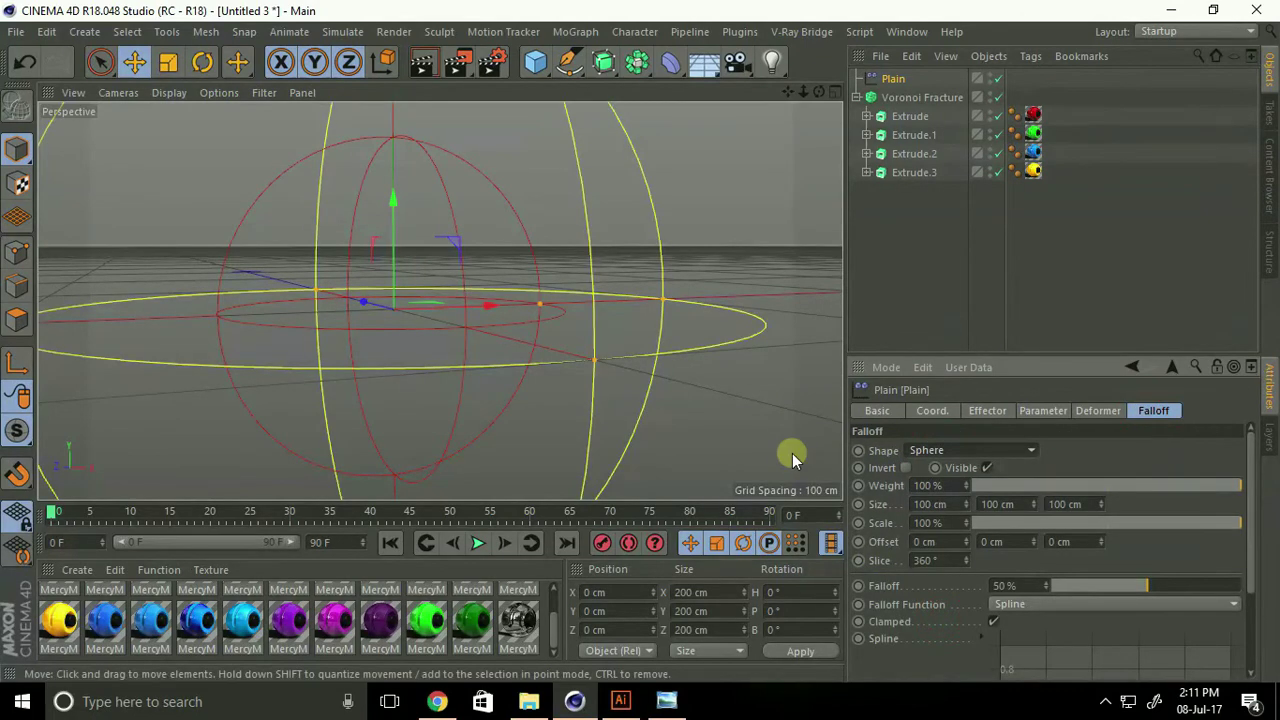
scroll(629, 249, down, 5)
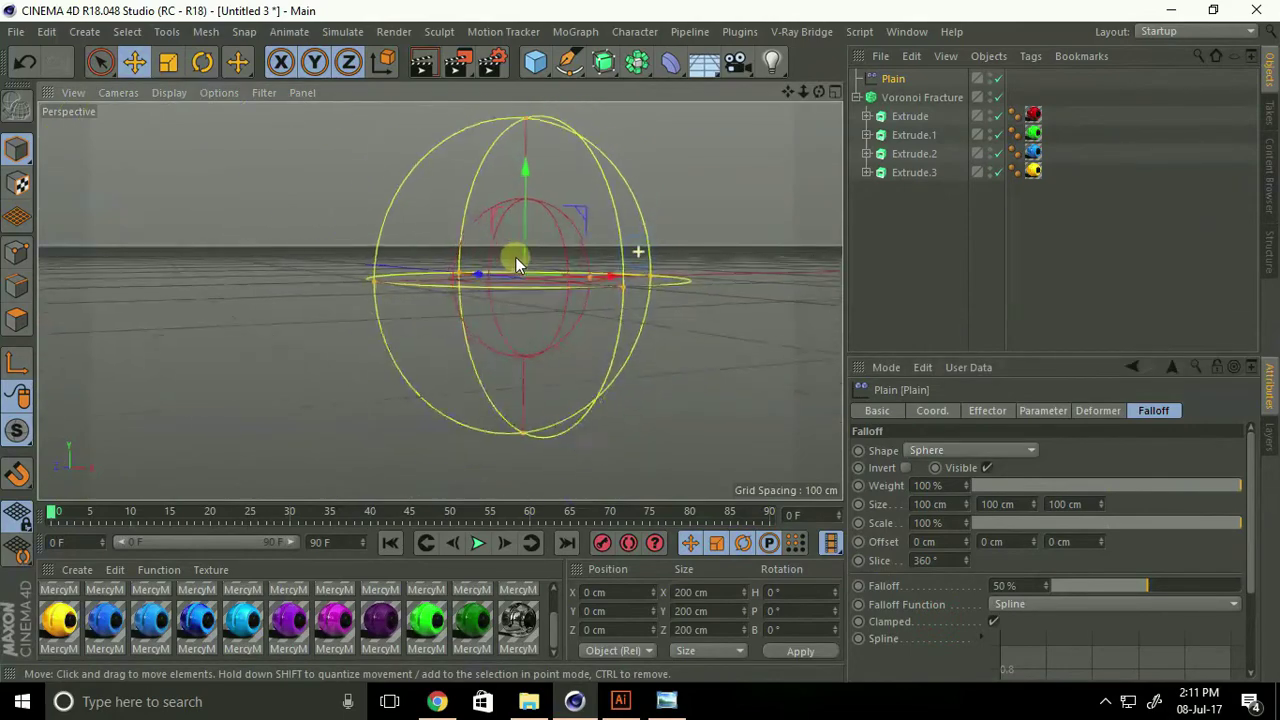
alt+drag(550, 263, 494, 409)
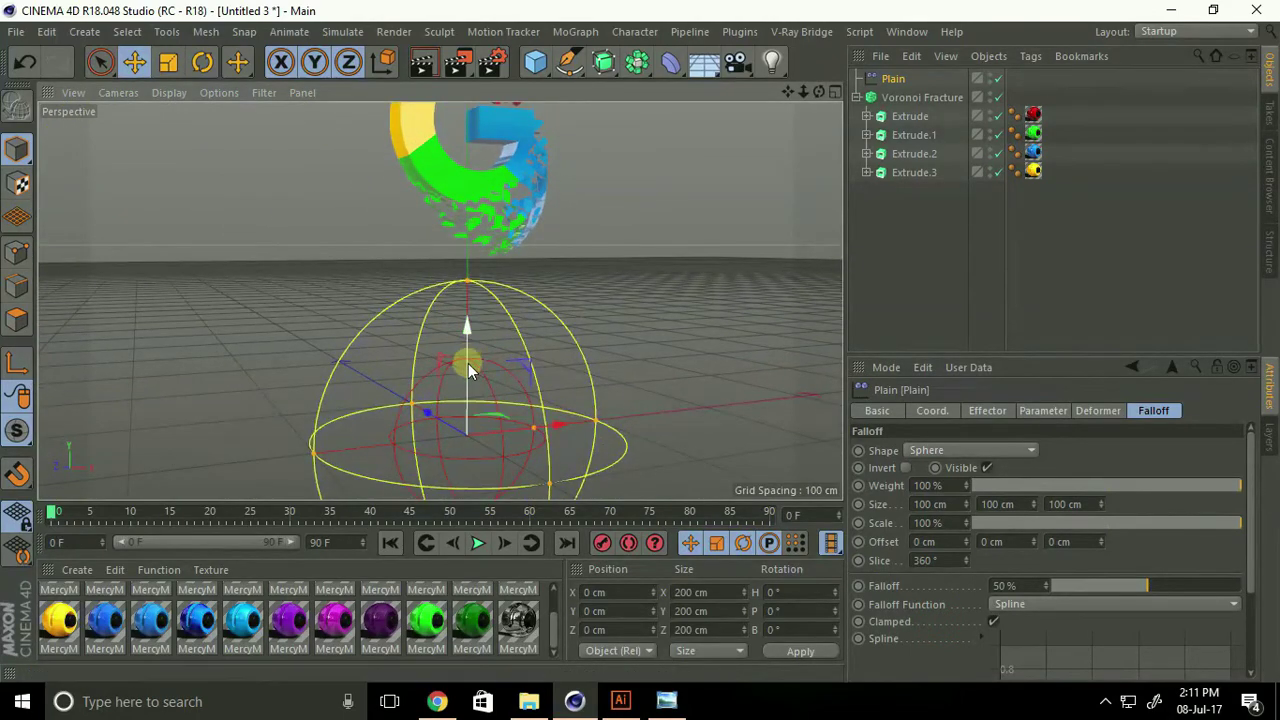
mouse_move(466, 338)
mouse_down()
mouse_move(494, 152)
mouse_move(512, 290)
mouse_move(517, 114)
mouse_move(518, 203)
mouse_up()
Inspect the scattered fragments and select all four Extrude objects.
scroll(462, 320, up, 5)
scroll(505, 318, up, 3)
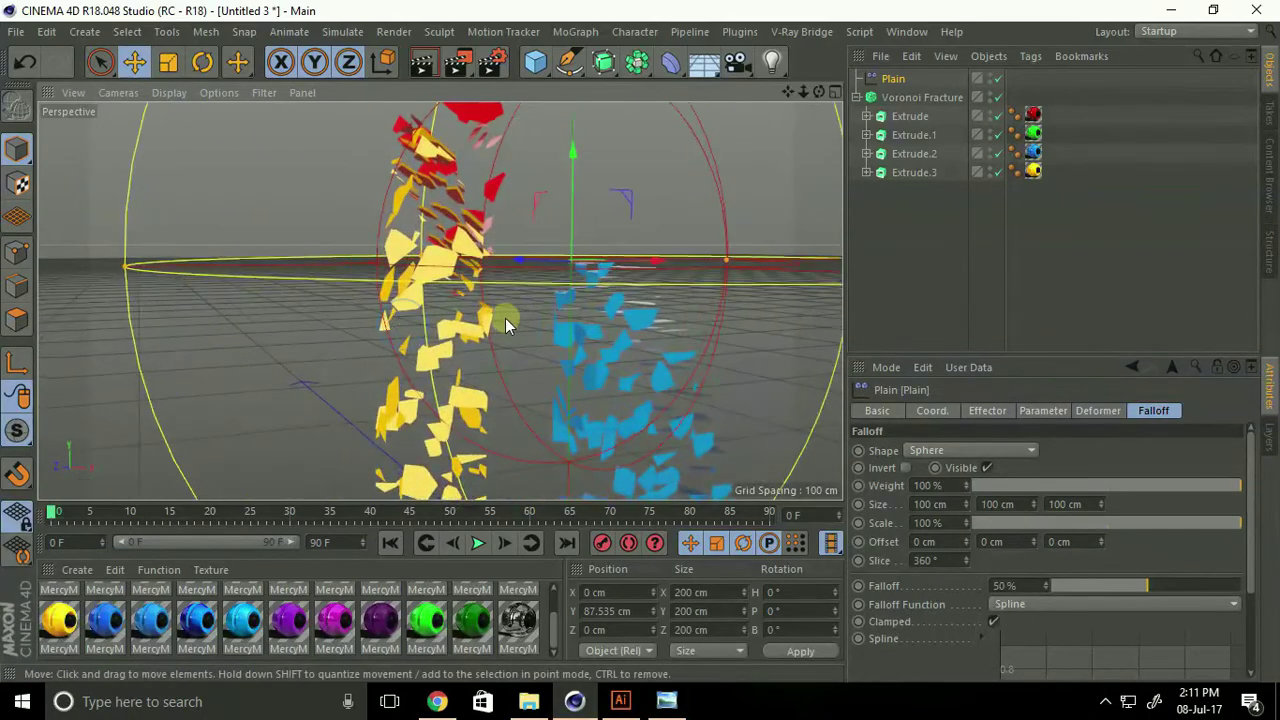
scroll(490, 318, up, 1)
scroll(524, 316, up, 2)
scroll(403, 344, up, 2)
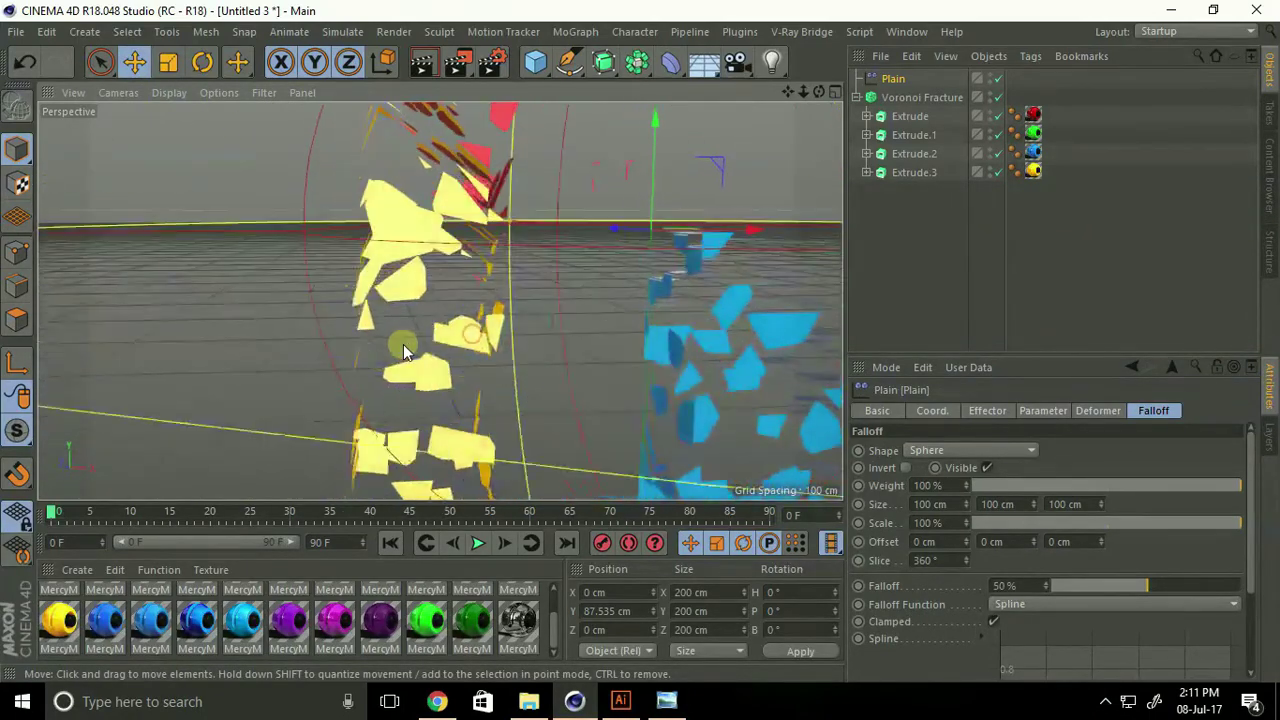
scroll(255, 338, up, 2)
mouse_move(255, 338)
alt+mouse_down()
mouse_move(205, 319)
mouse_move(161, 264)
mouse_move(287, 314)
mouse_move(499, 352)
alt+mouse_up()
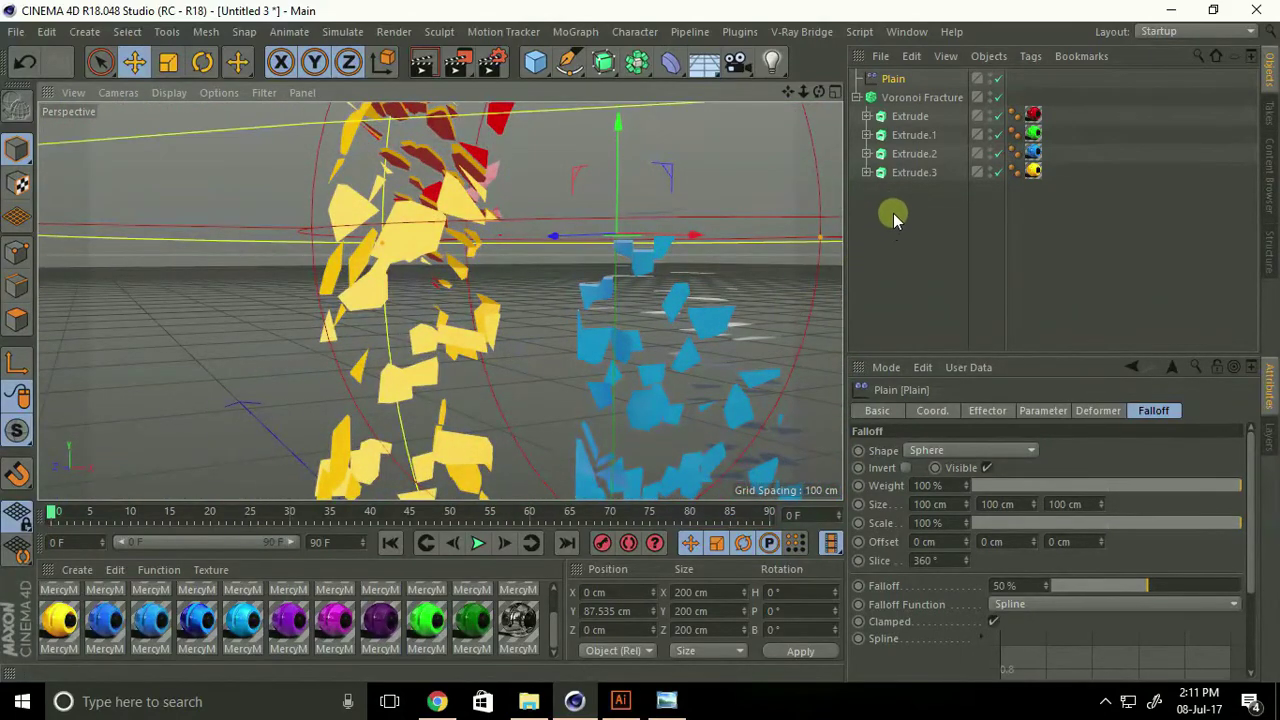
drag(893, 213, 890, 120)
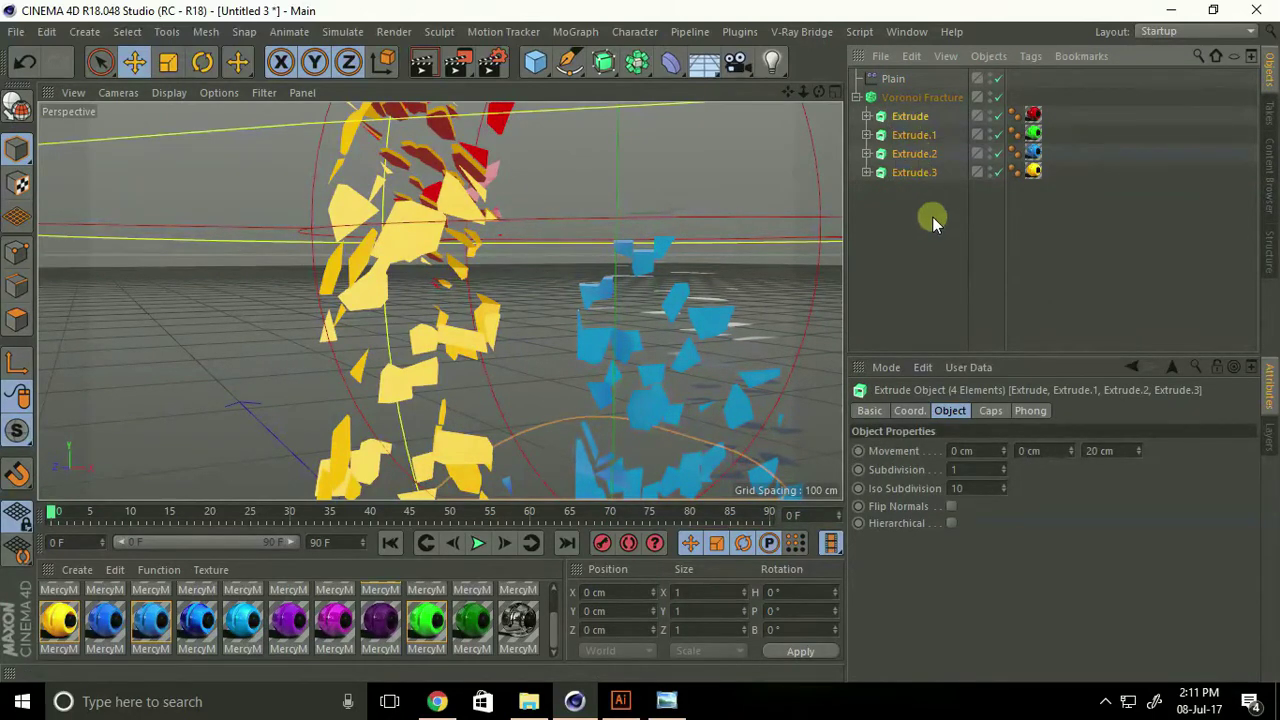
Turn on Create Single Object in the four extrudes' Caps settings.
click(990, 410)
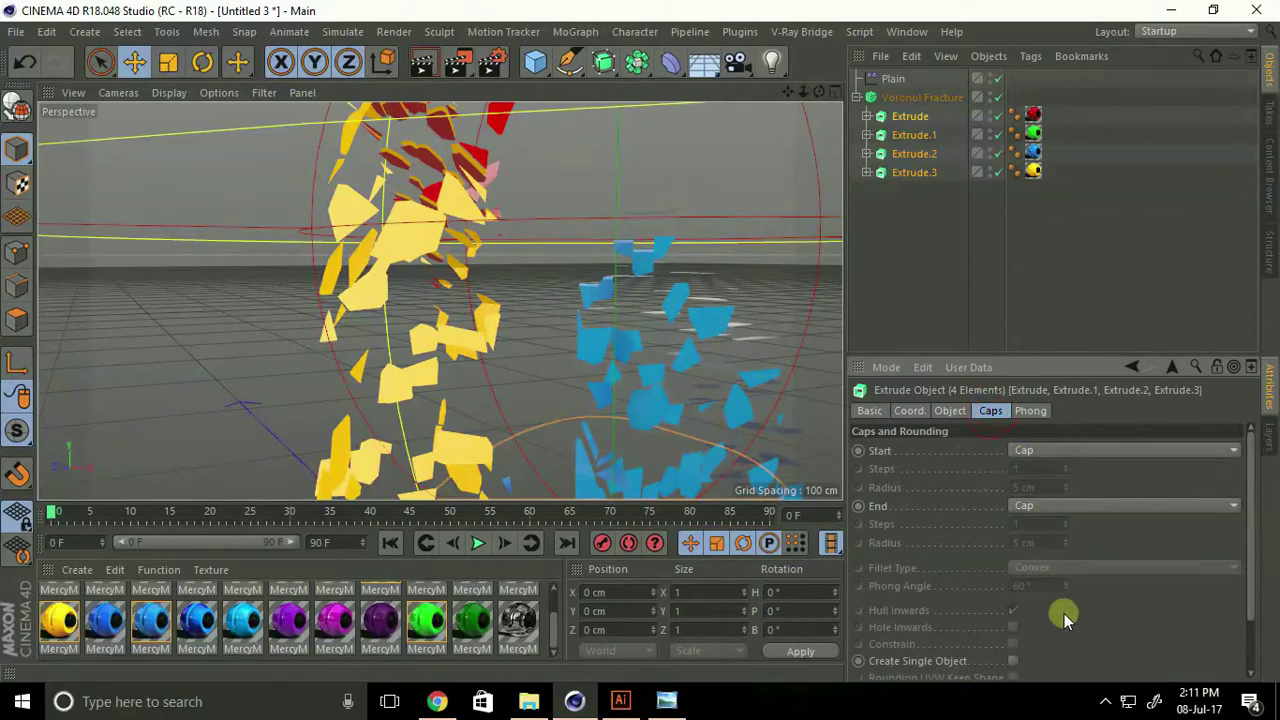
drag(1064, 620, 1065, 534)
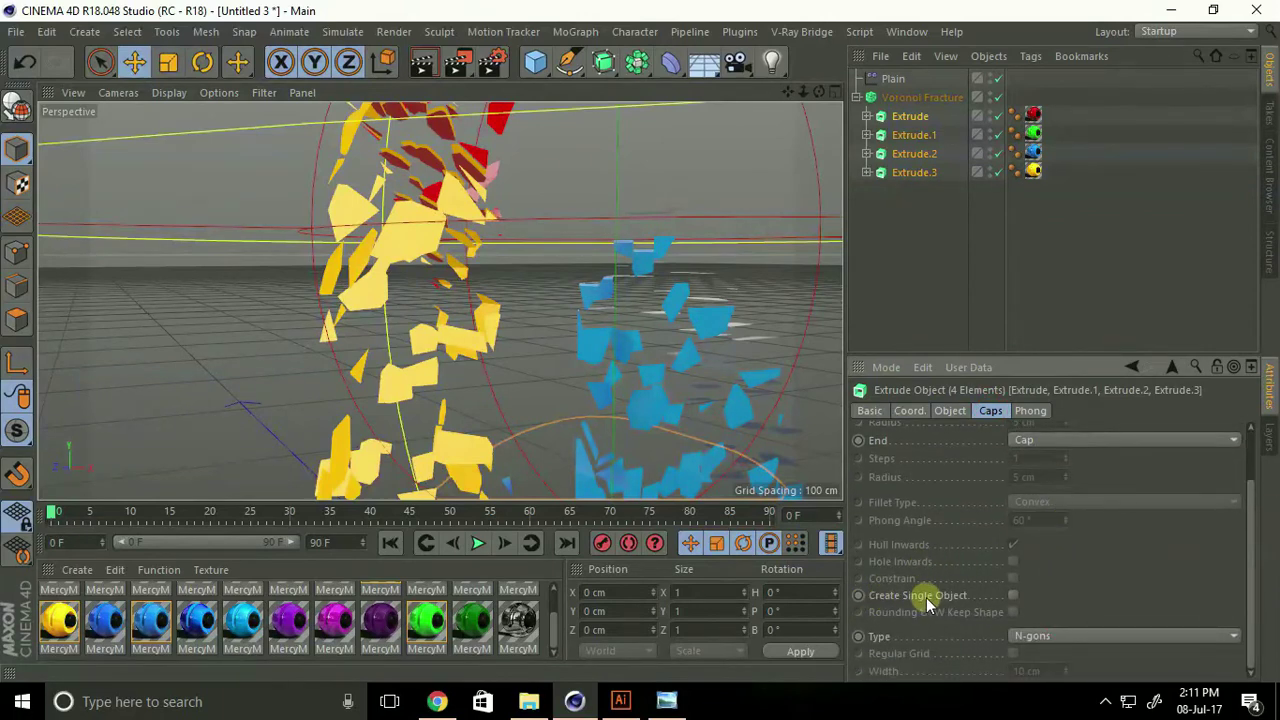
click(1013, 595)
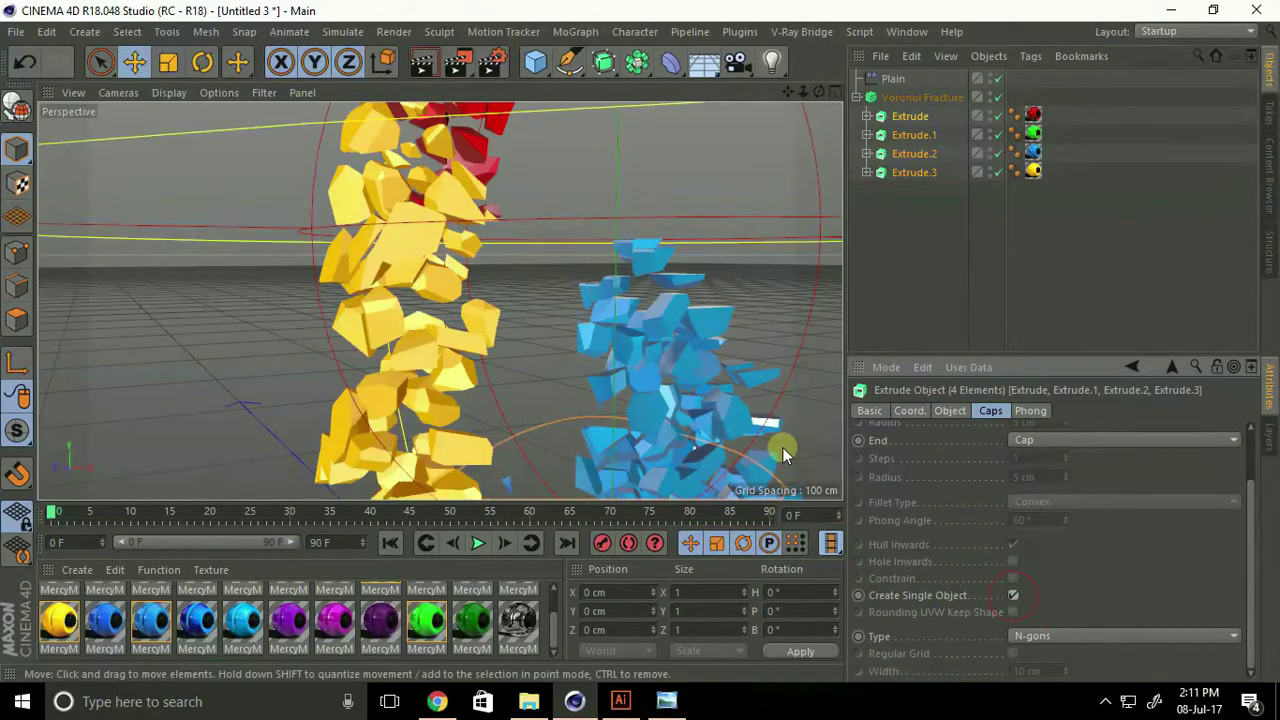
Raise the selected G pieces slightly along the Y axis.
scroll(485, 331, up, 3)
scroll(518, 323, up, 3)
mouse_move(451, 366)
alt+mouse_down()
mouse_move(289, 339)
mouse_move(499, 344)
alt+mouse_up()
scroll(544, 344, down, 2)
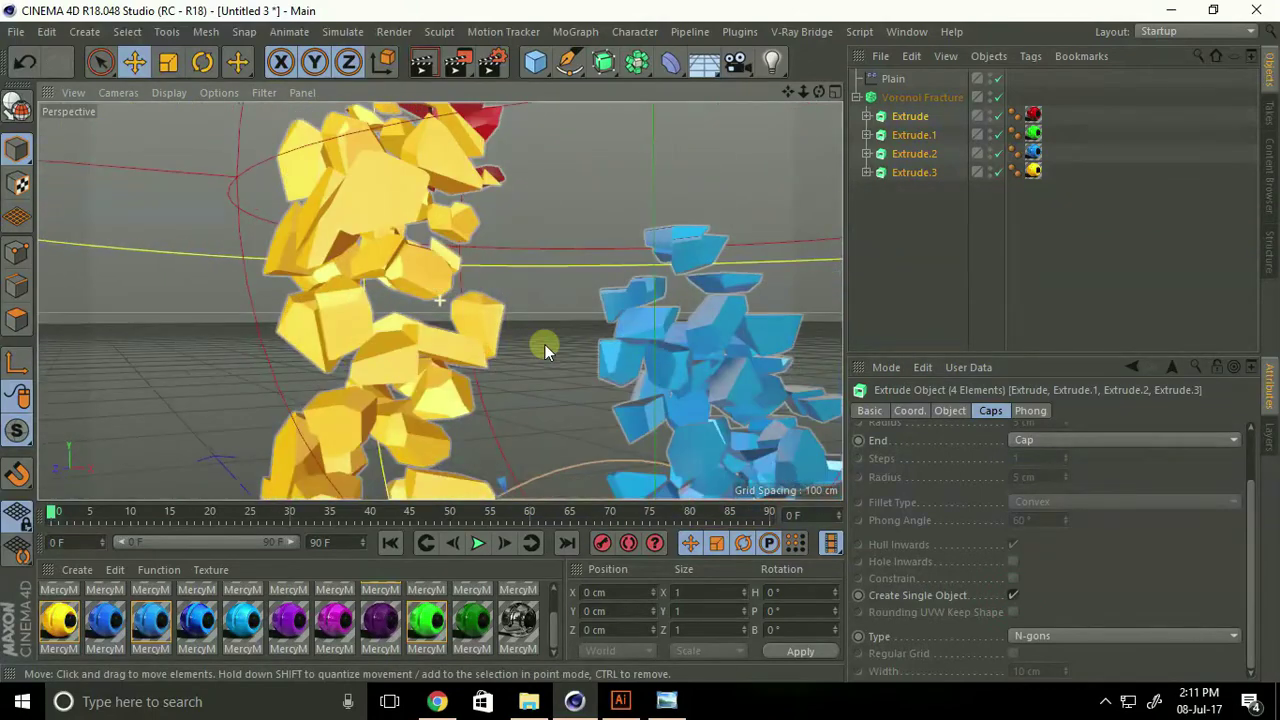
scroll(396, 212, down, 5)
scroll(551, 379, down, 3)
scroll(640, 377, down, 1)
scroll(640, 377, up, 2)
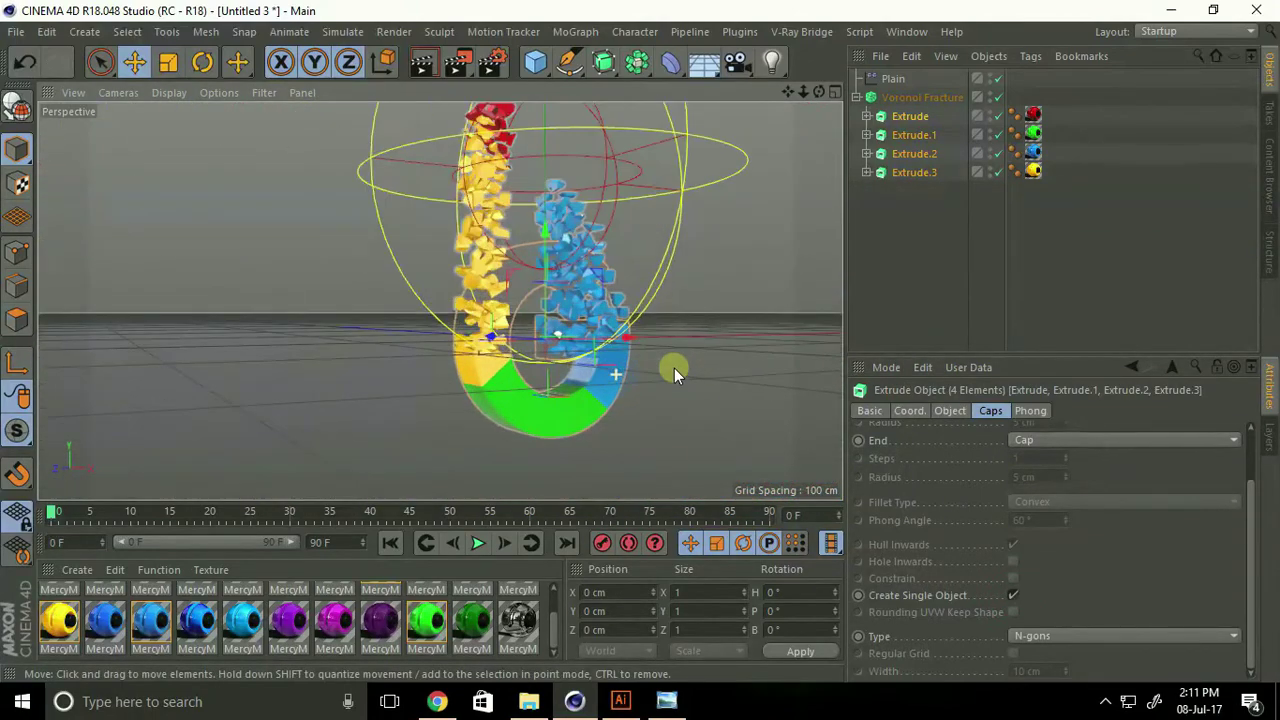
drag(545, 228, 558, 180)
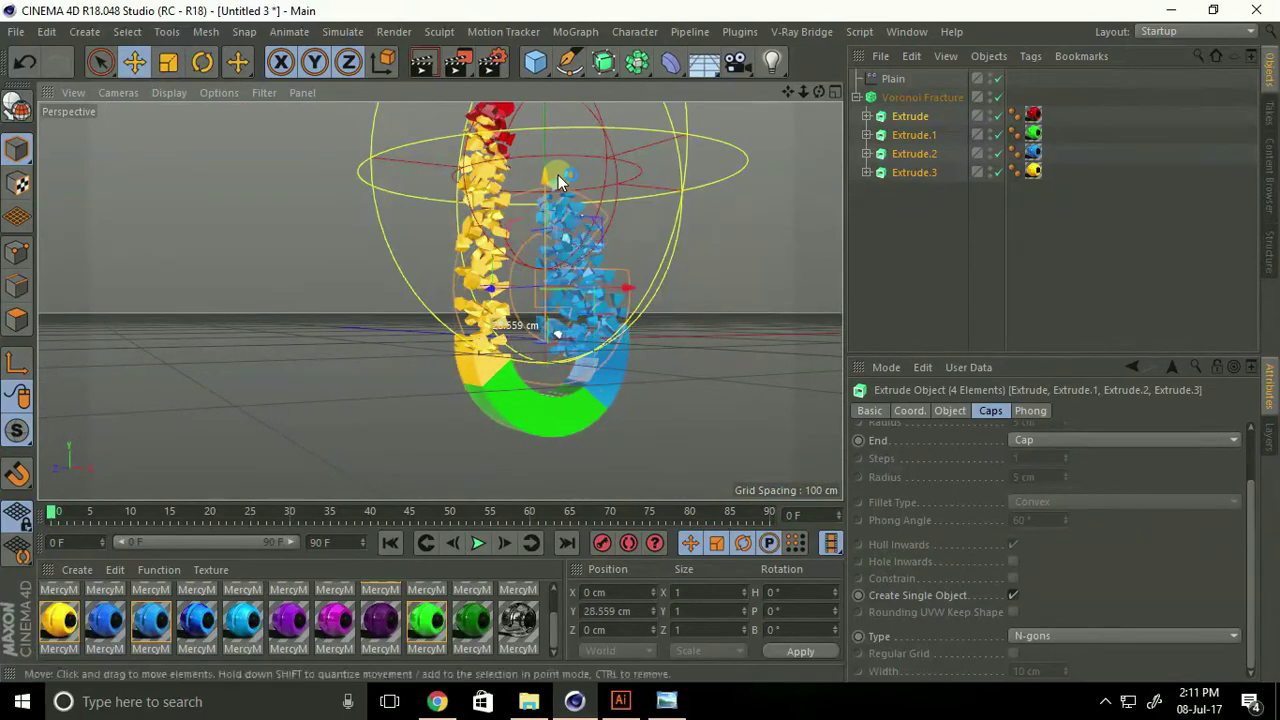
Reset the Plain effector's Y position to 0 cm.
click(890, 80)
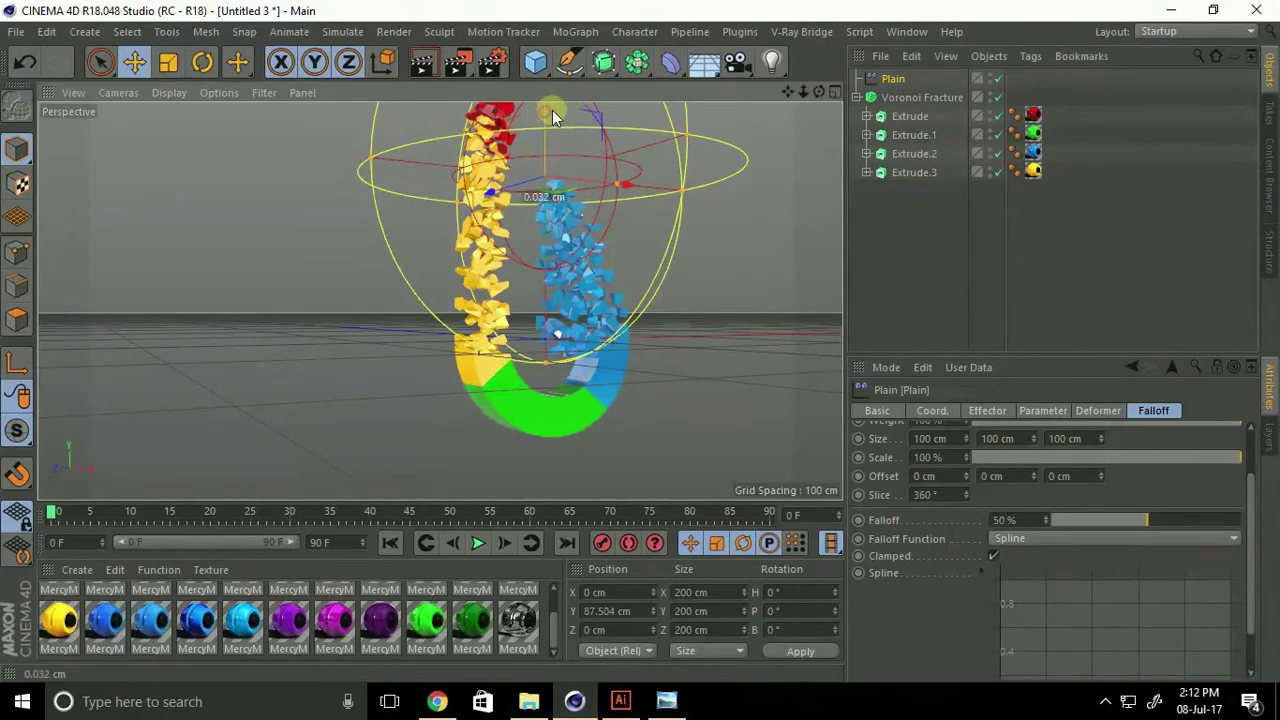
mouse_move(552, 110)
mouse_down()
mouse_move(641, 344)
mouse_move(590, 212)
mouse_move(594, 277)
mouse_up()
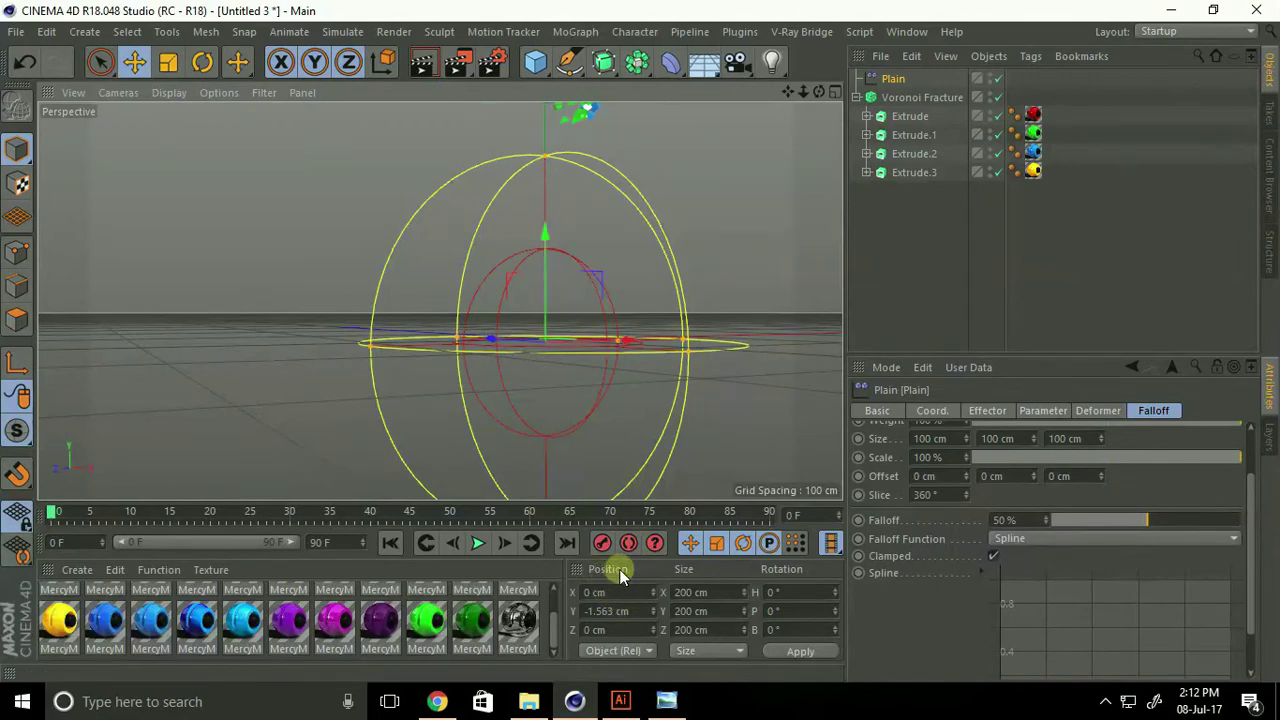
click(585, 611)
text(0)
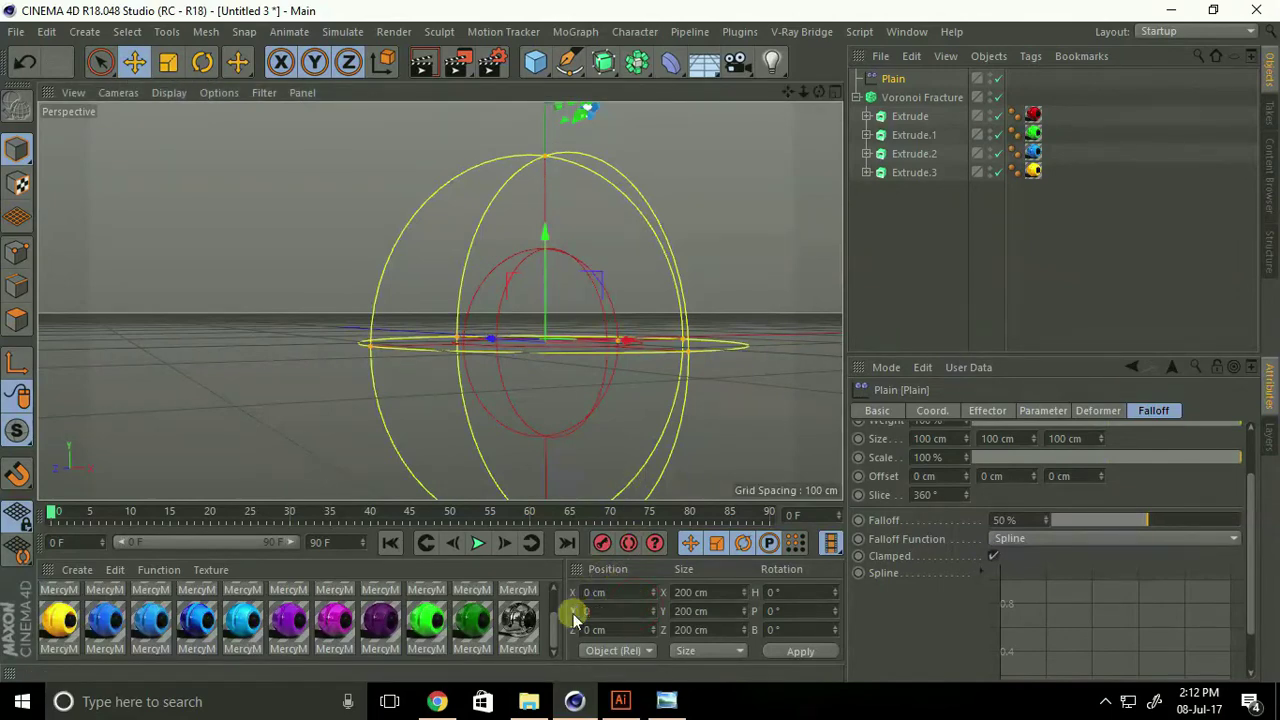
key(Return)
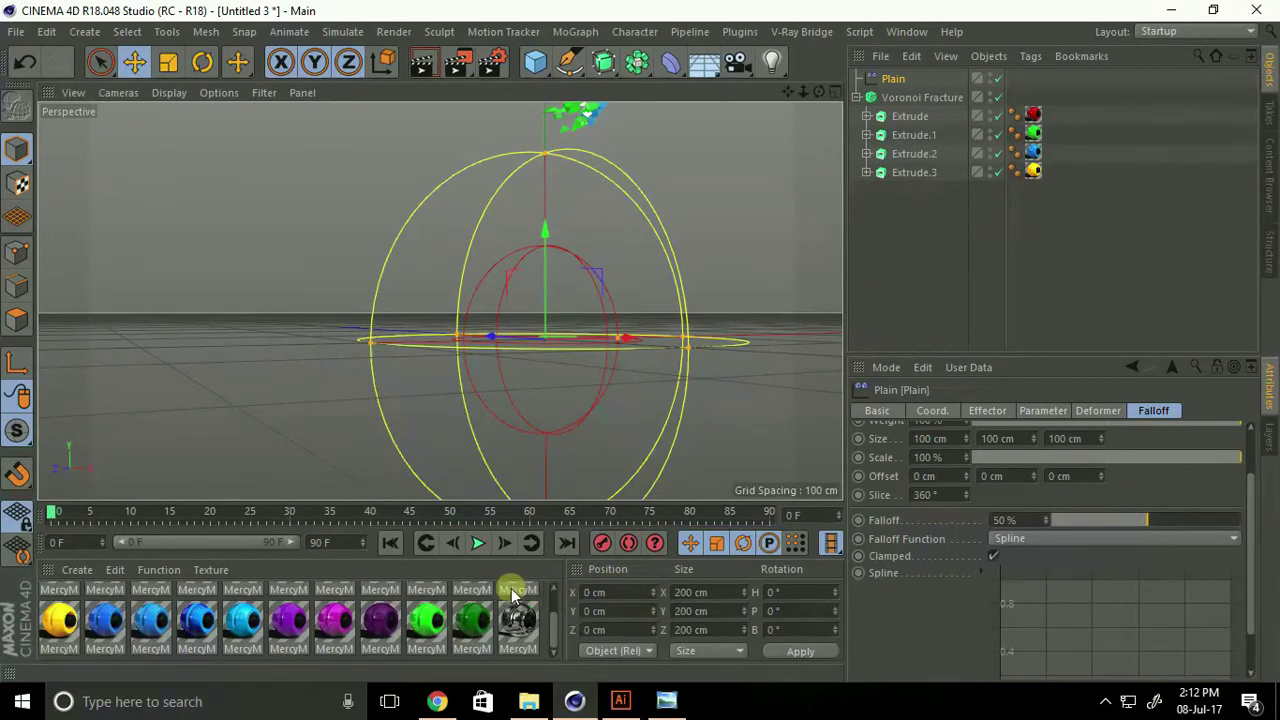
Set the animation end frame to 200 F and show the full 0–200 range.
click(320, 542)
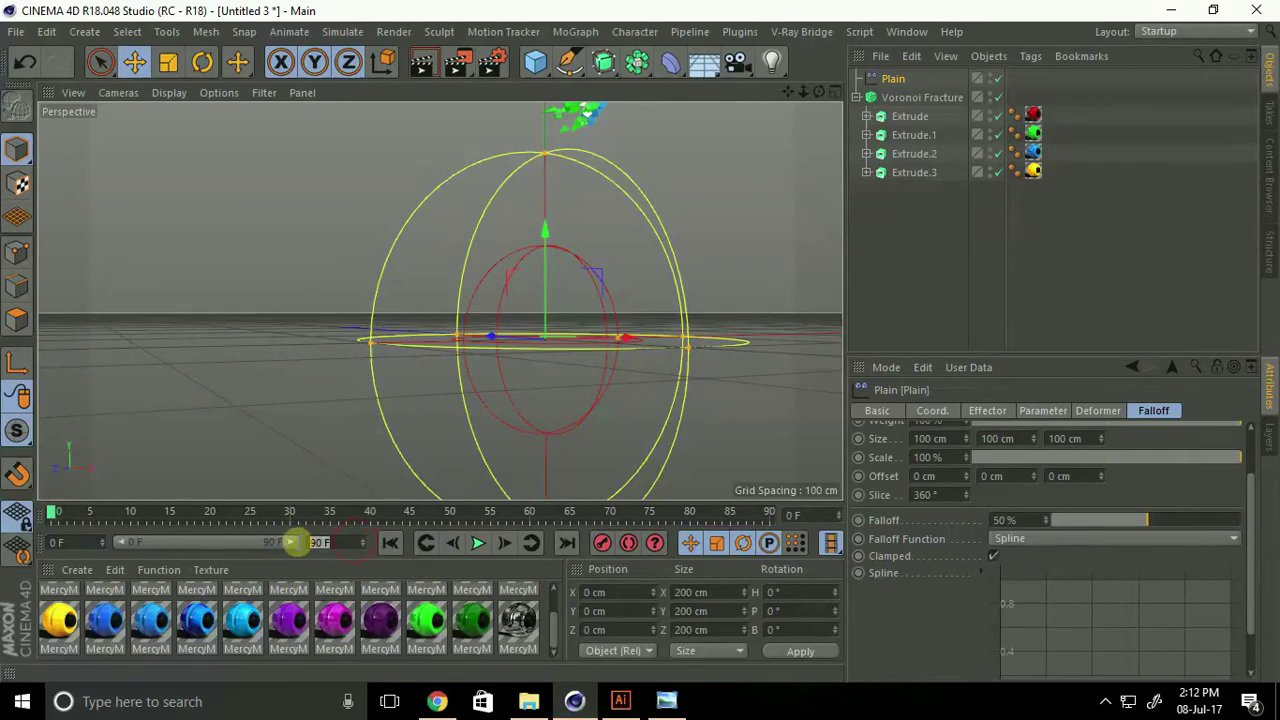
text(20)
key(Return)
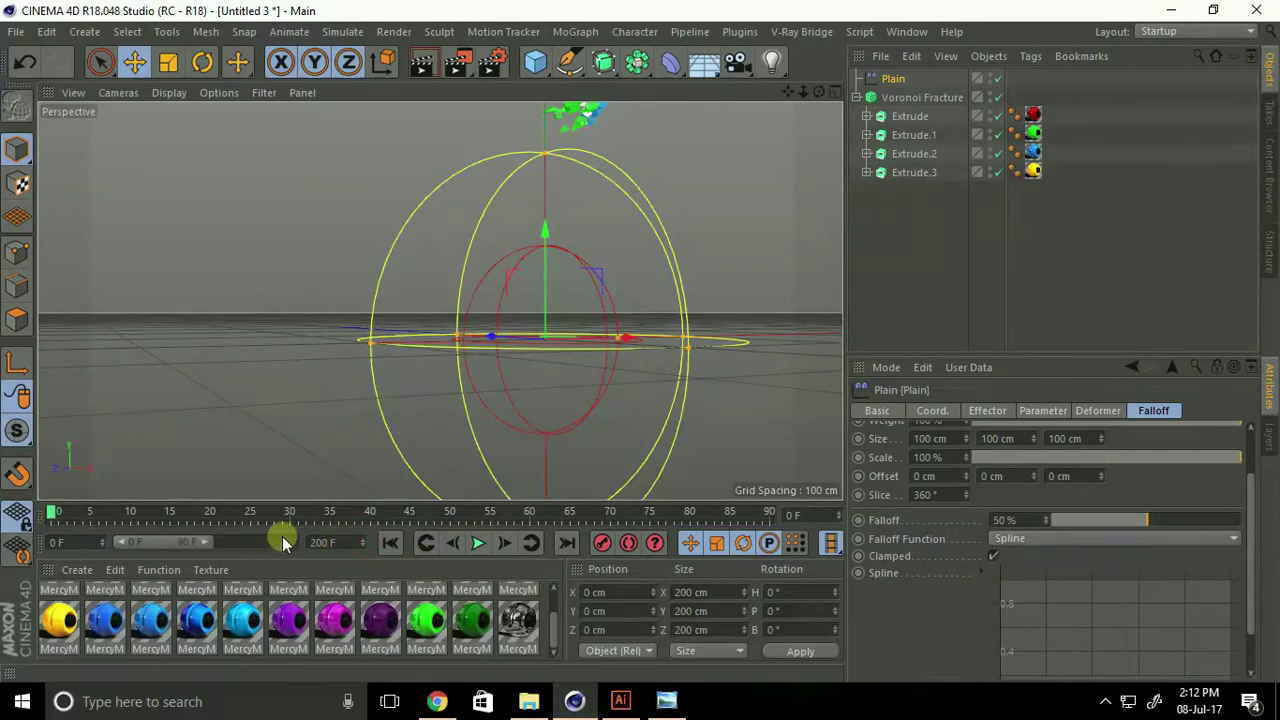
drag(202, 541, 310, 542)
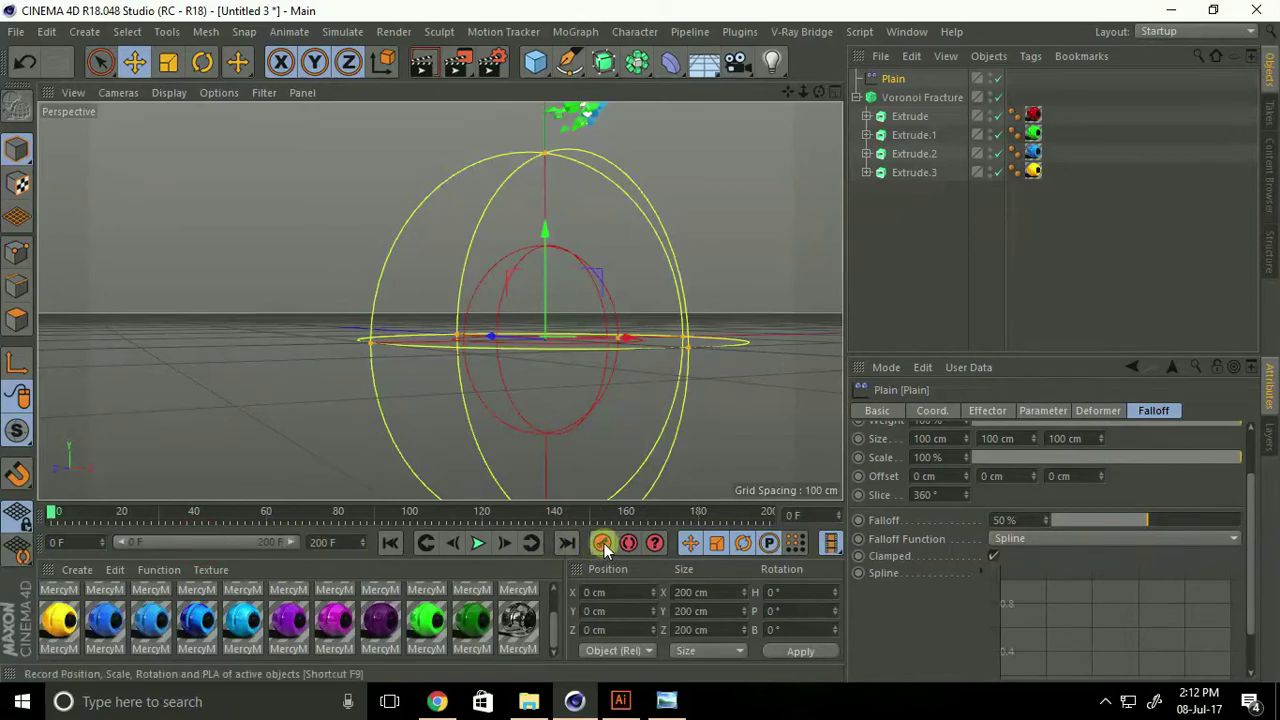
At frame 180, move the Plain effector up to about 153 cm so the G appears whole.
click(475, 543)
drag(52, 515, 703, 533)
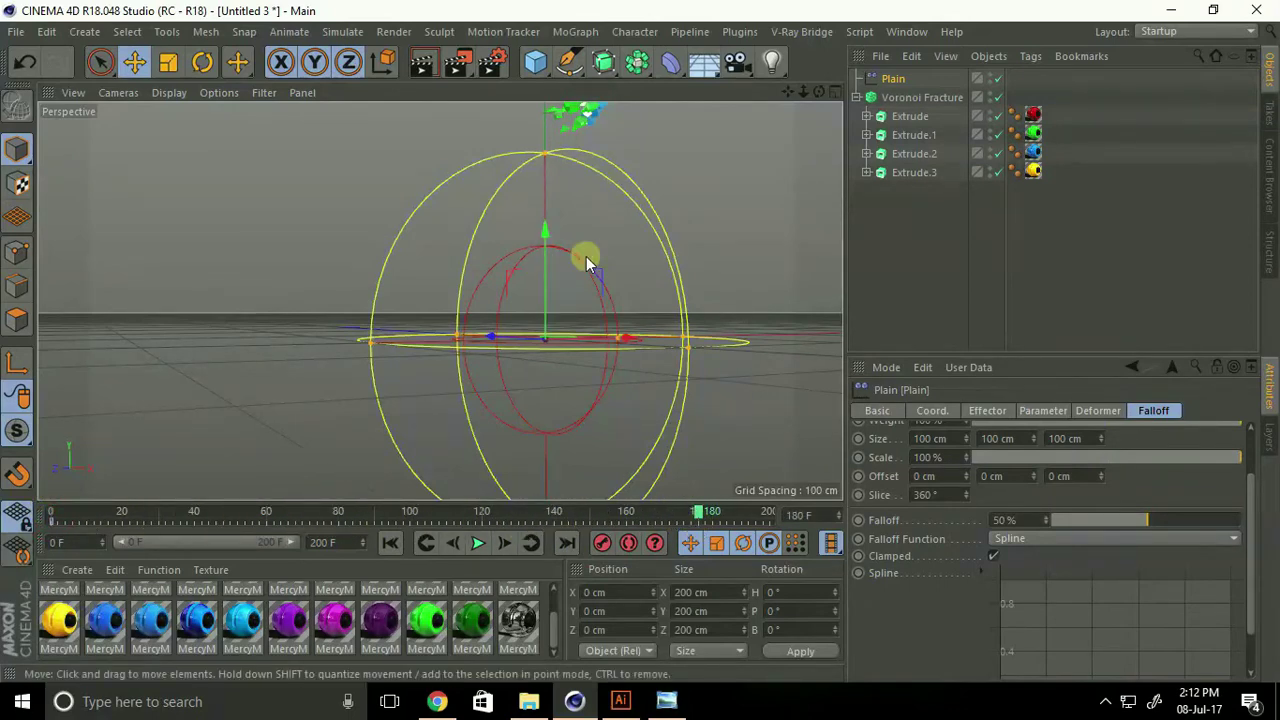
drag(546, 232, 640, 341)
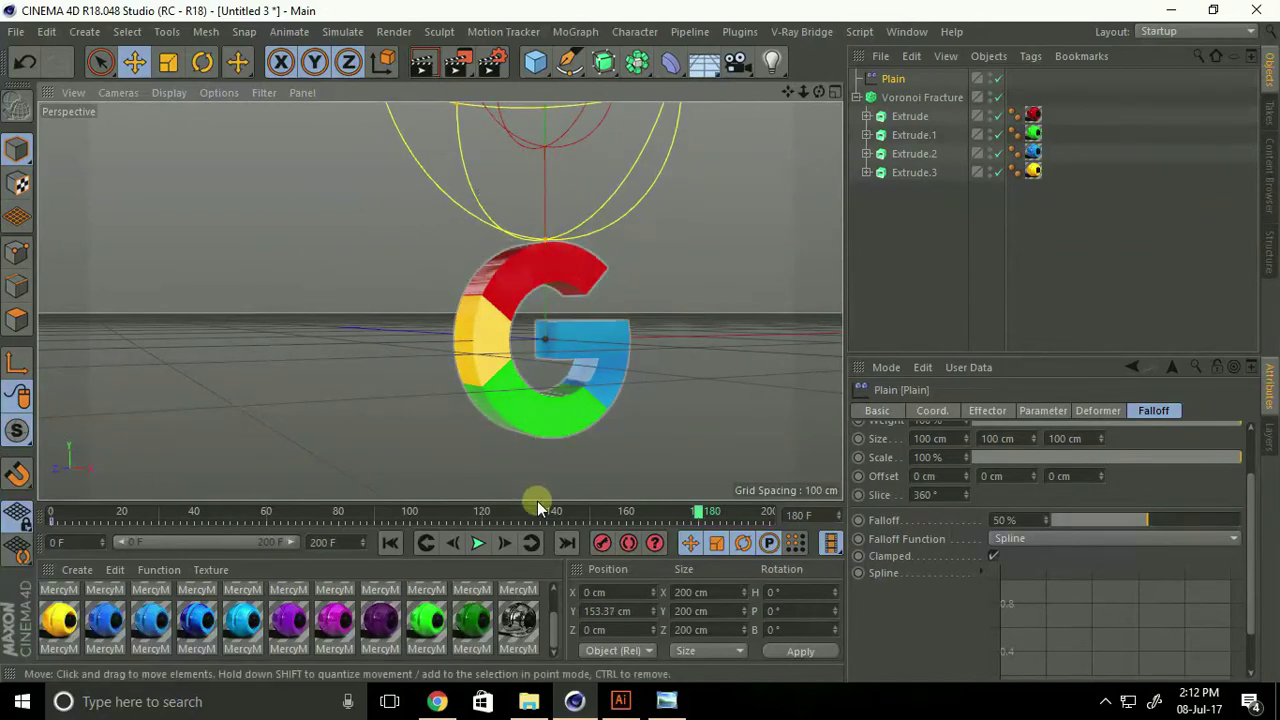
Keyframe the Plain effector's position at frame 180 and preview the G assembling from frame 0.
click(601, 543)
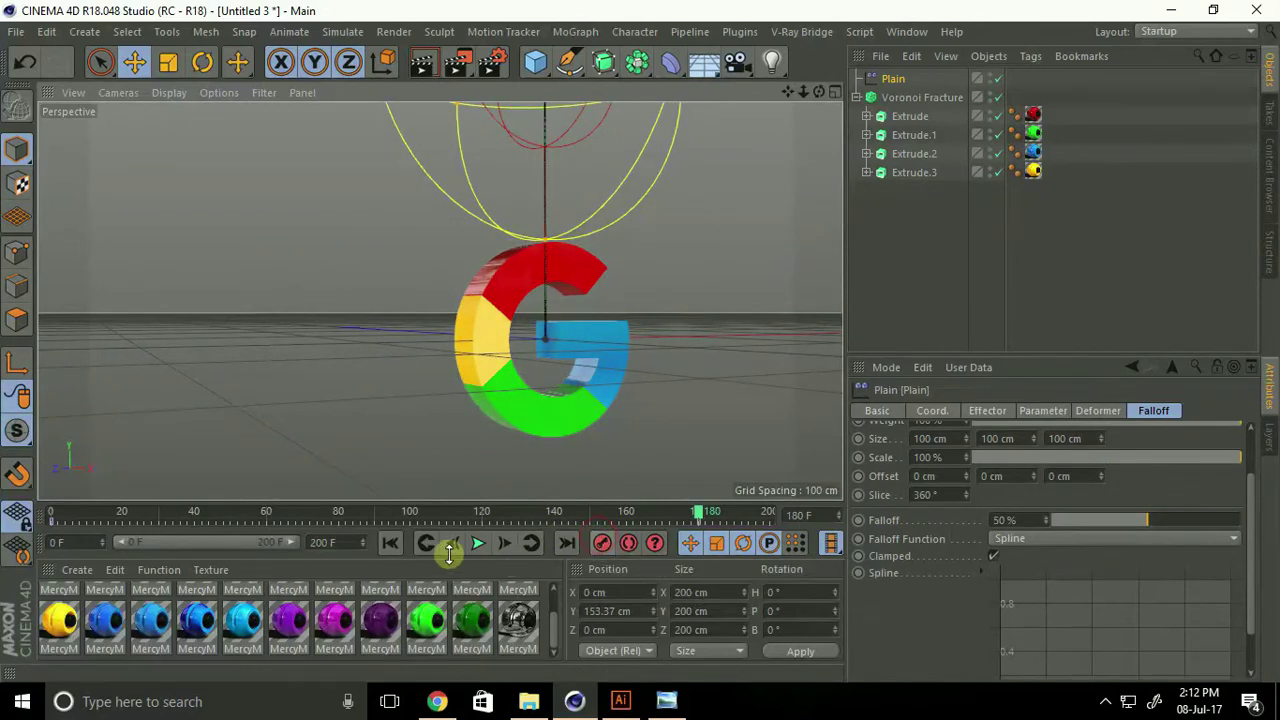
click(390, 542)
scroll(620, 318, up, 3)
scroll(620, 318, up, 2)
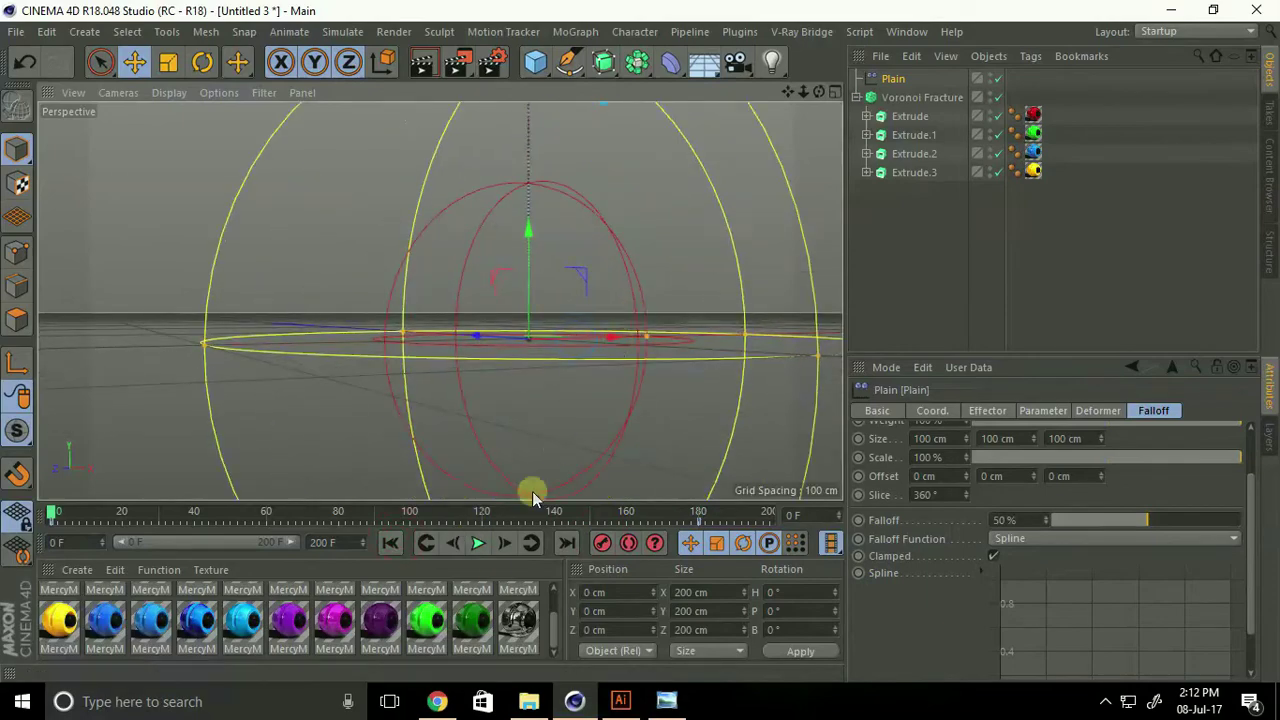
click(479, 543)
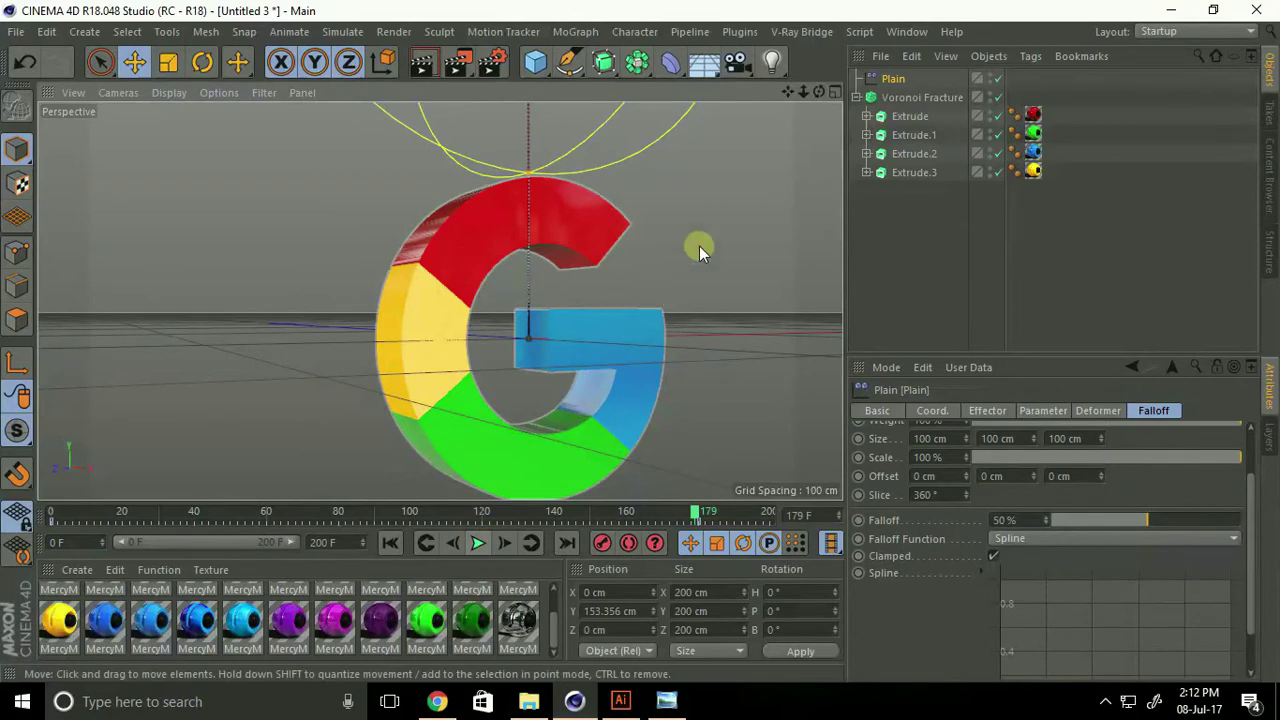
click(935, 98)
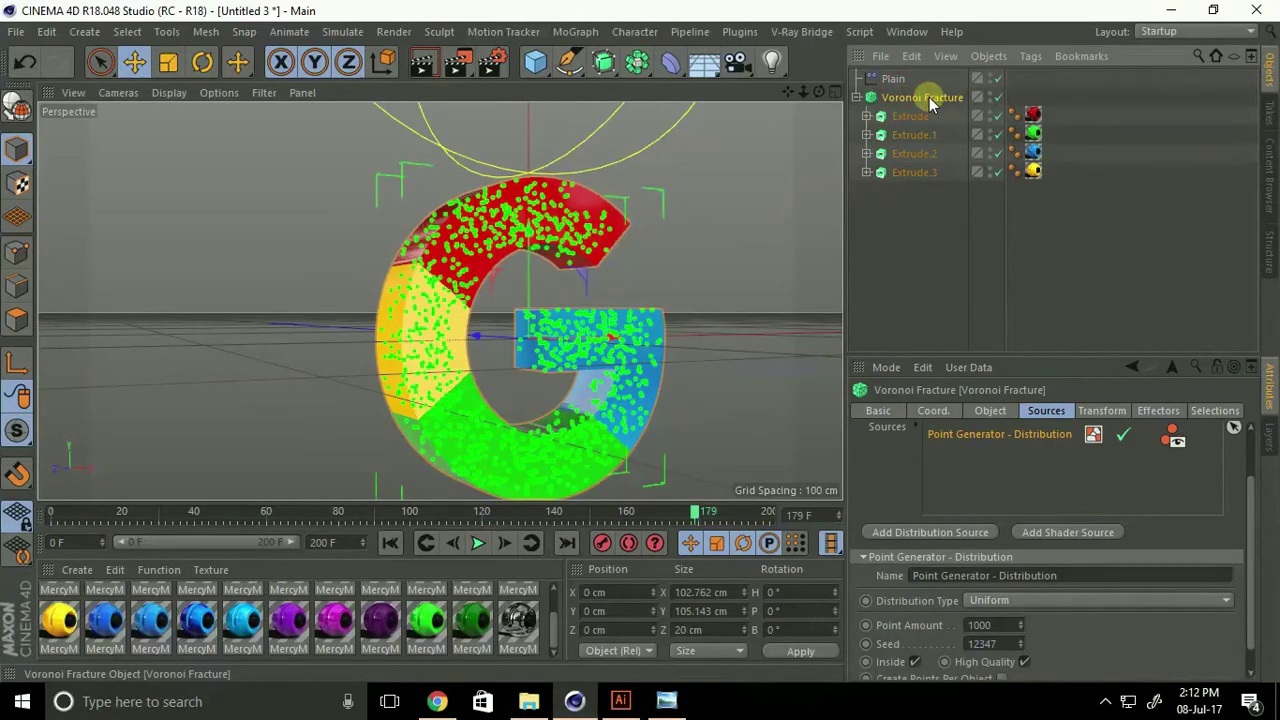
Add a Delay effector to the fracture with its Mode set to Spring.
click(568, 33)
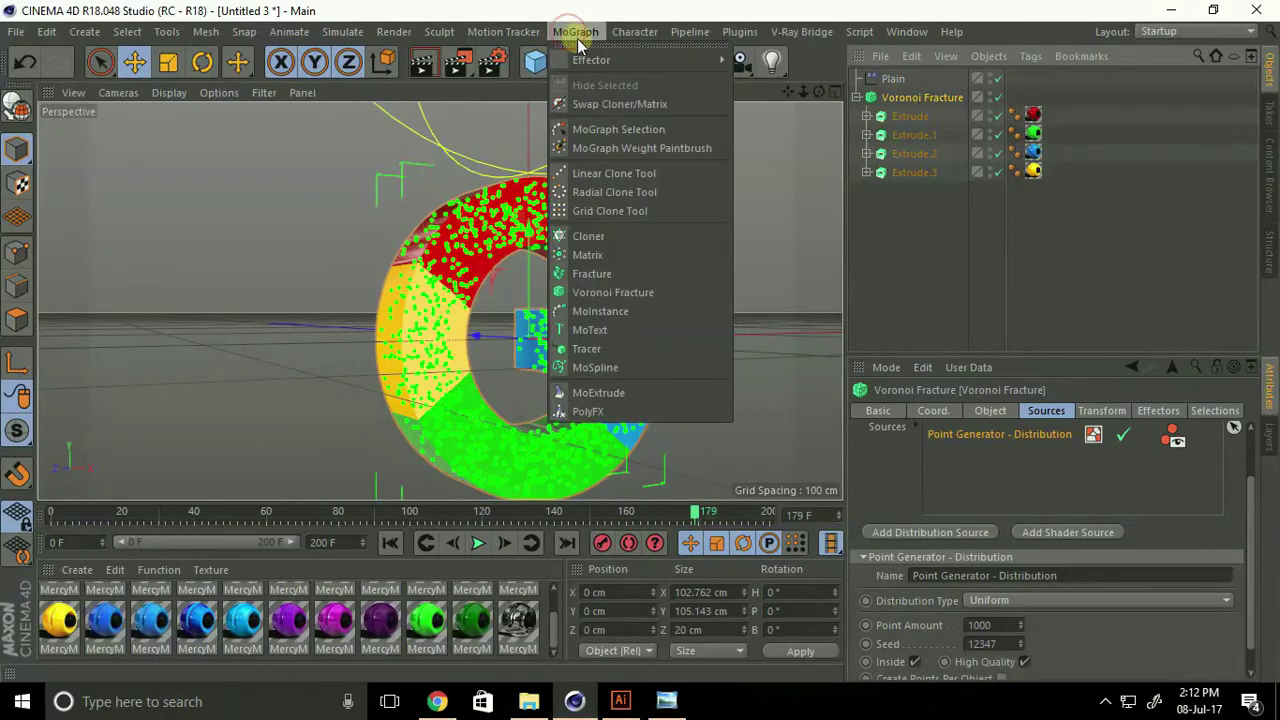
click(782, 126)
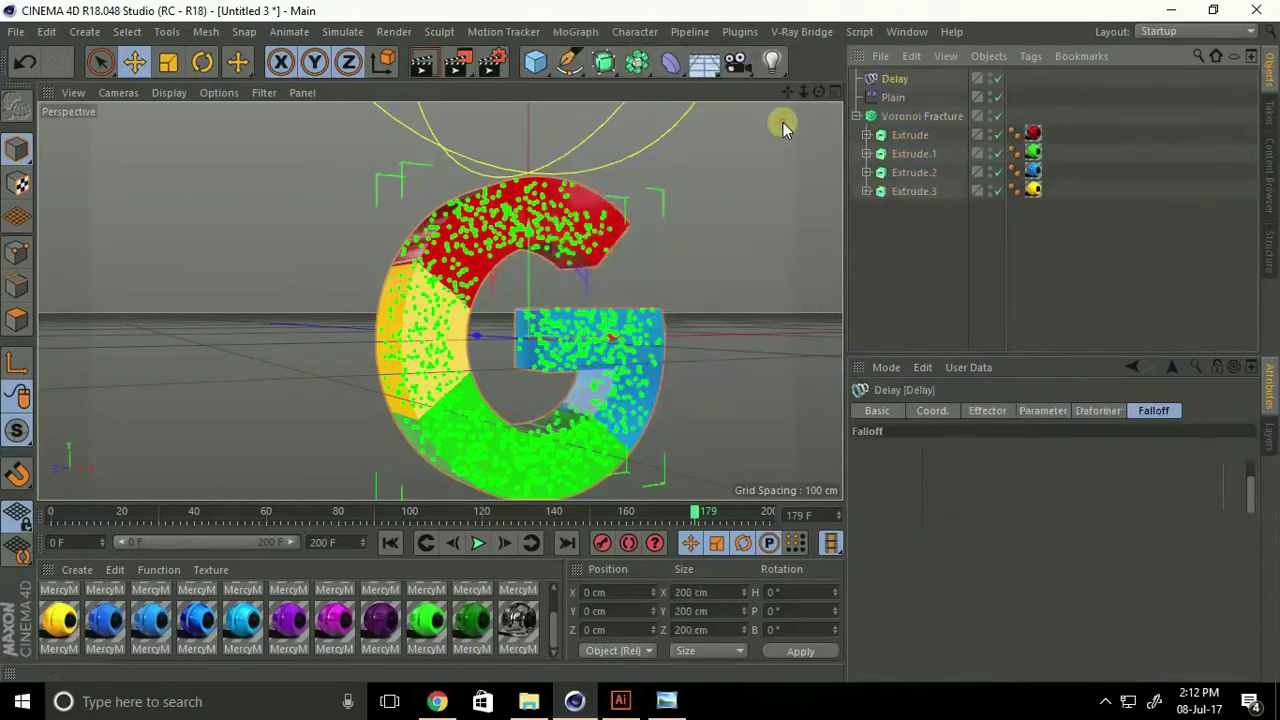
click(982, 412)
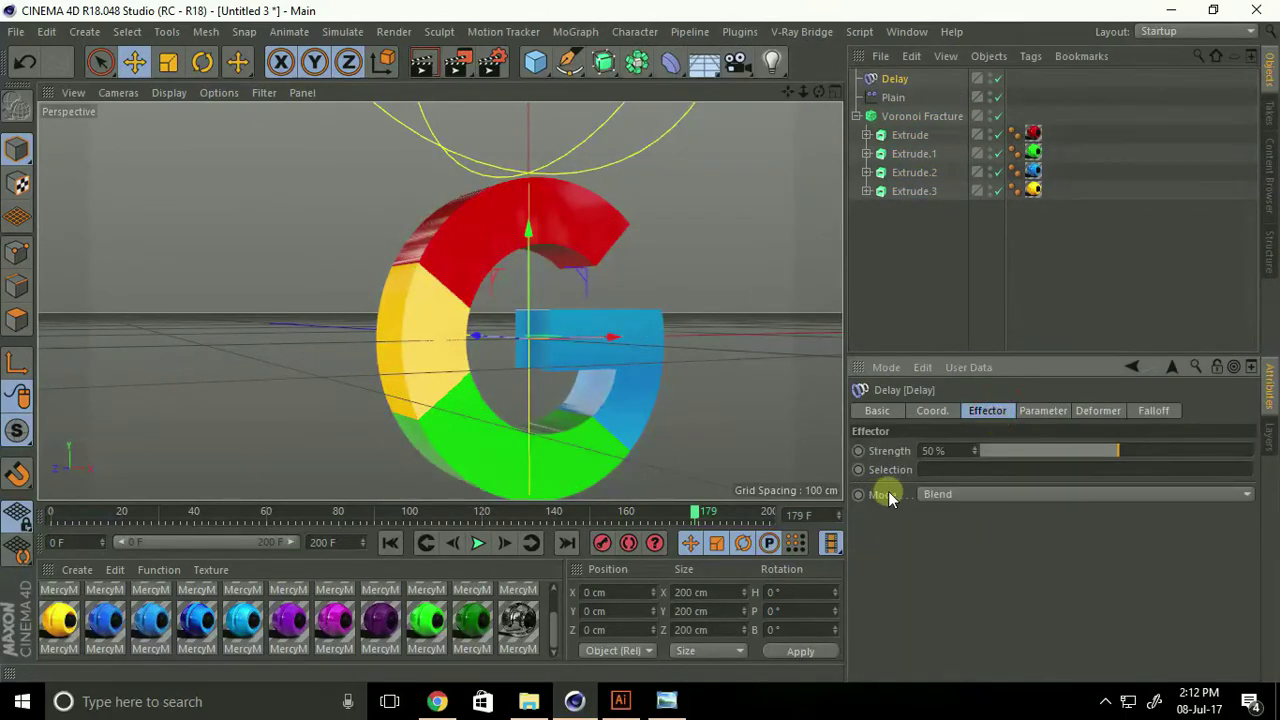
click(955, 499)
click(946, 548)
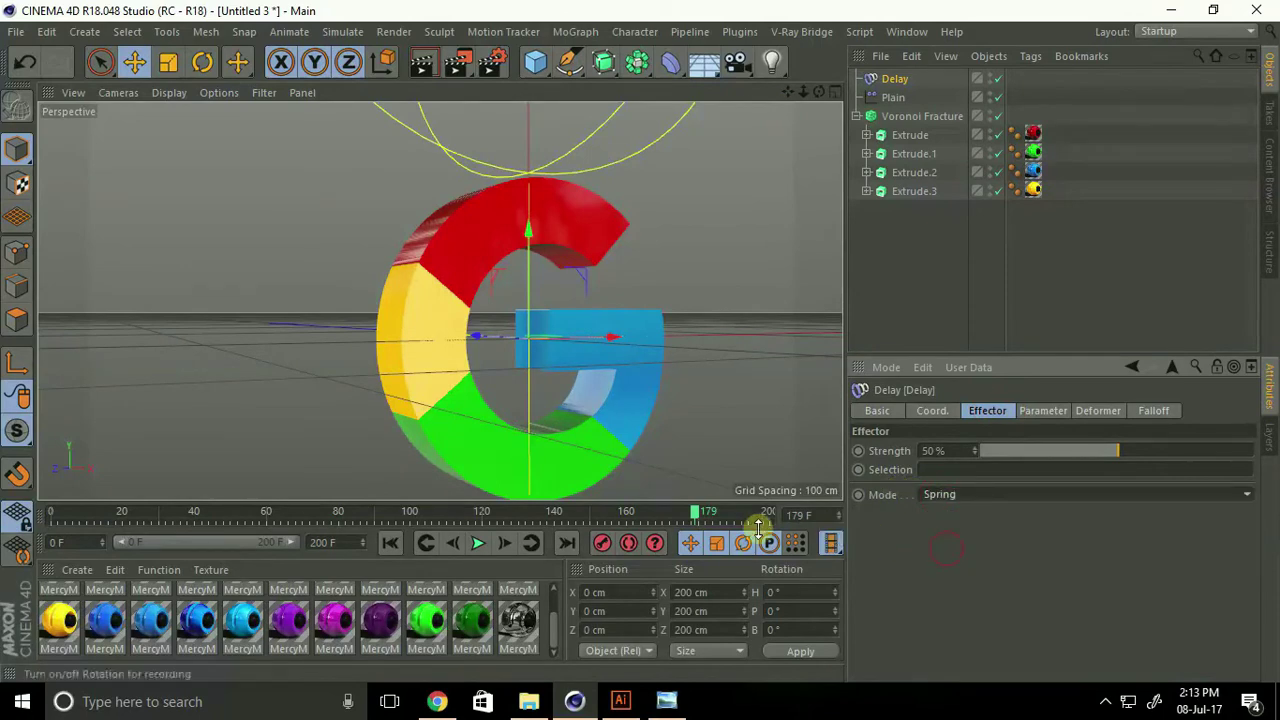
Preview the springy assembly from frame 0, then add a Camera to the scene.
click(390, 543)
click(478, 543)
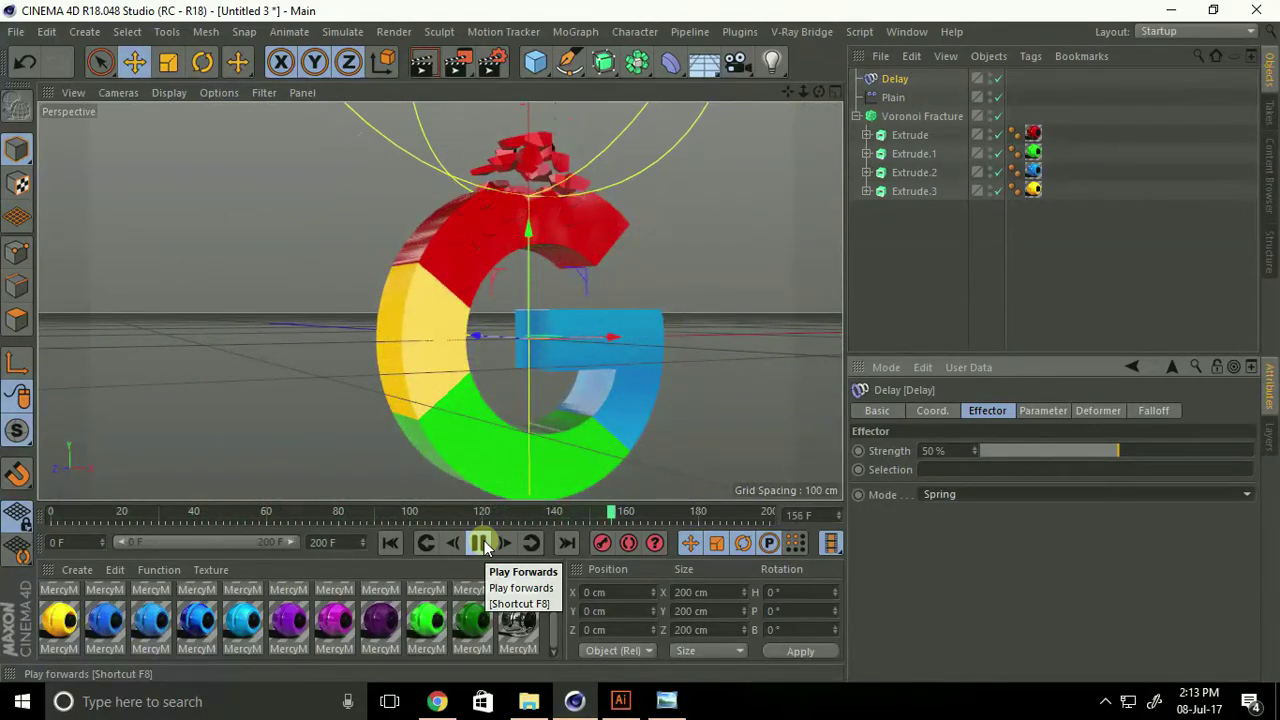
click(482, 544)
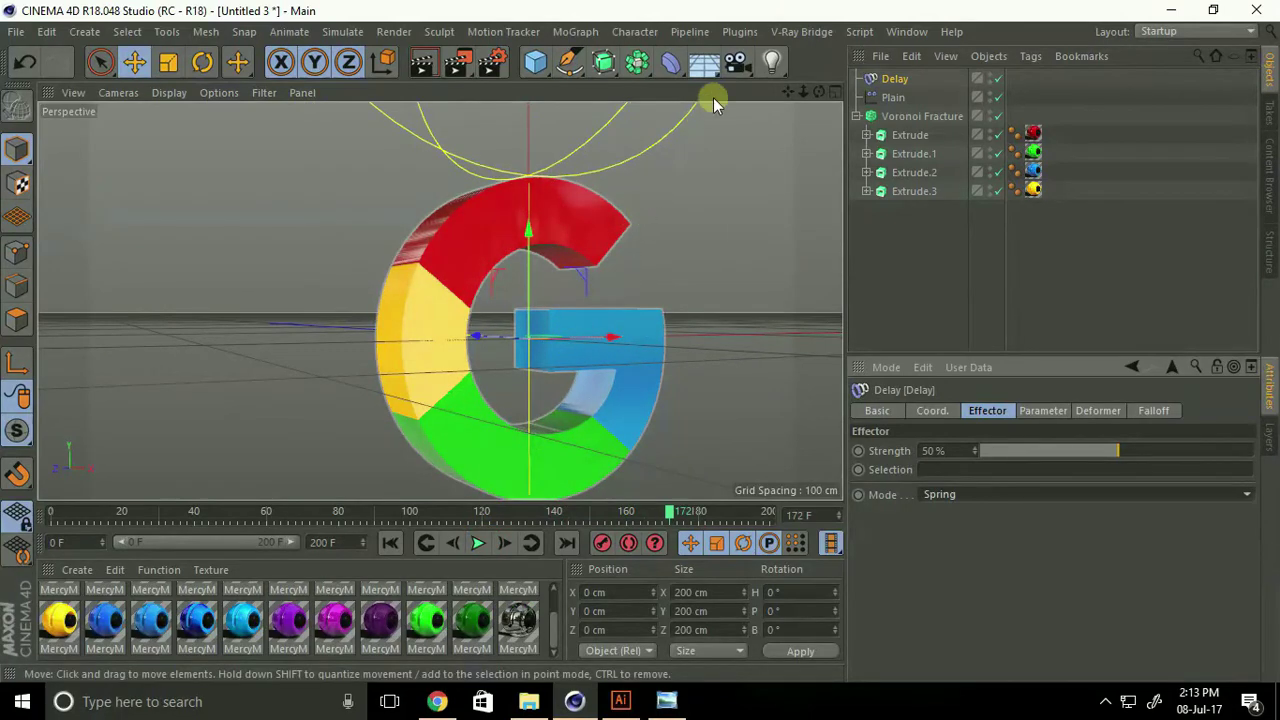
drag(739, 70, 838, 90)
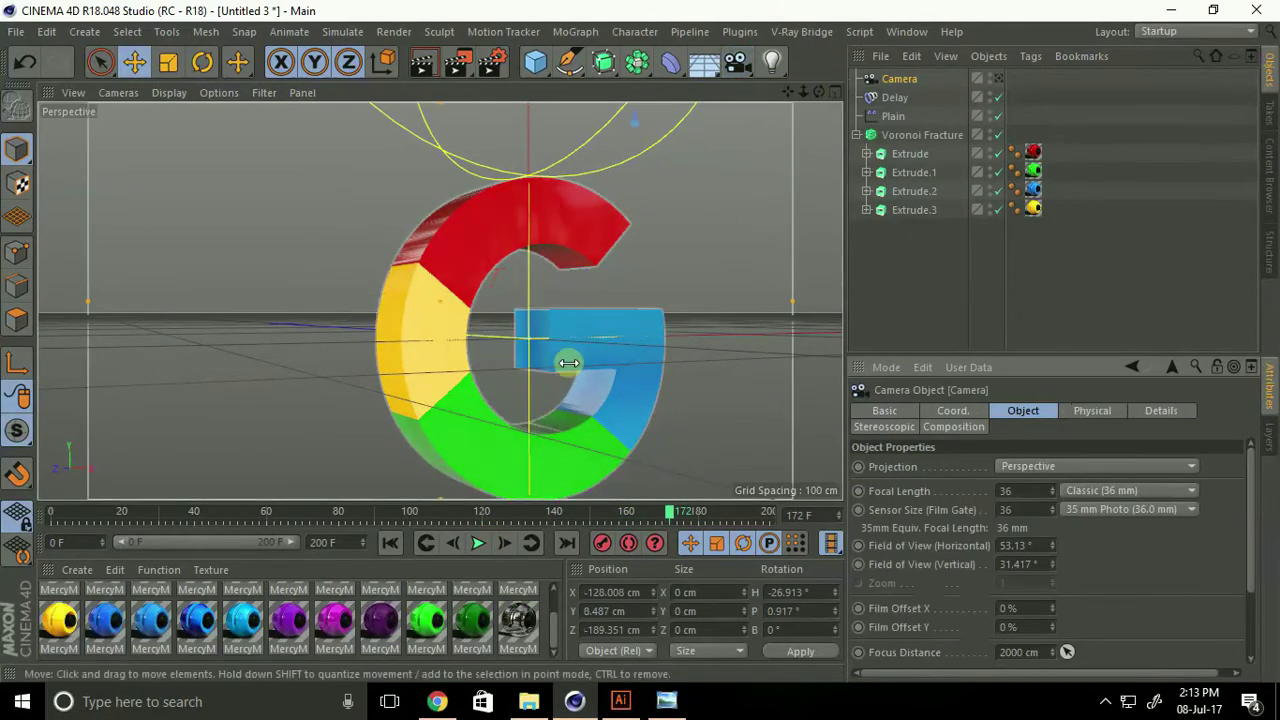
Look through the new camera and move it about 269 cm back to frame the G head-on.
click(390, 542)
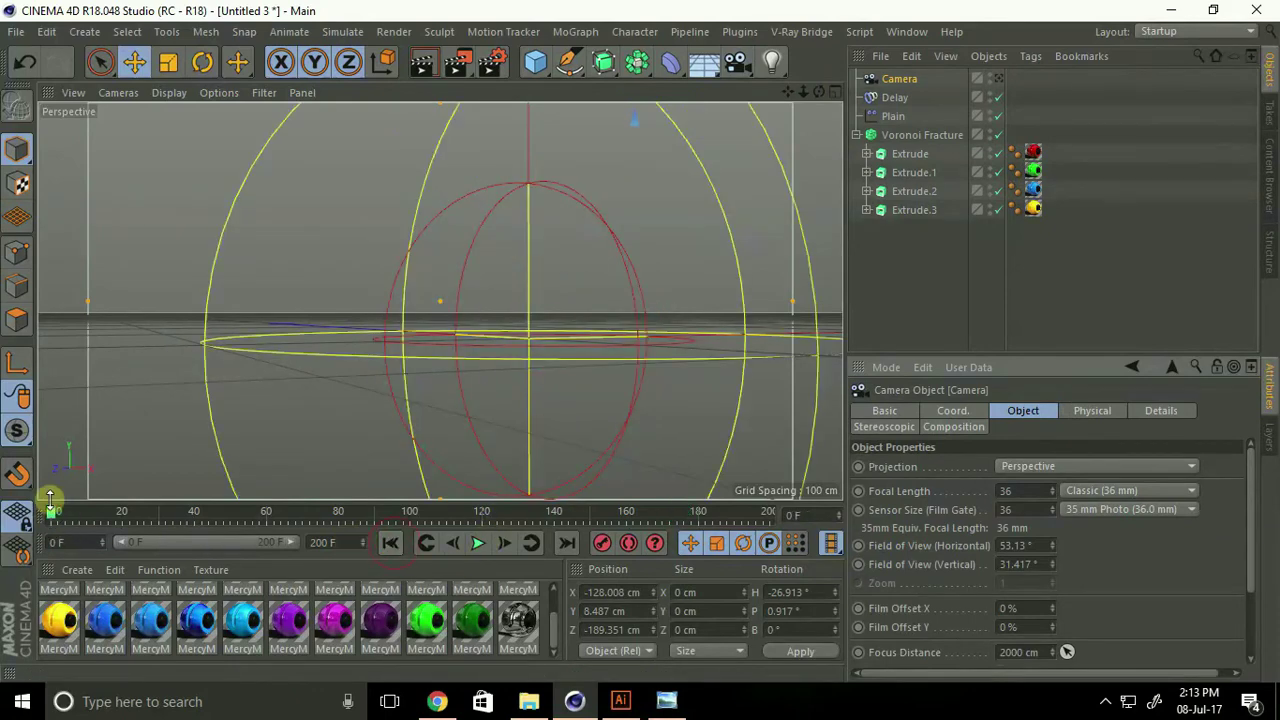
alt+drag(307, 450, 471, 378)
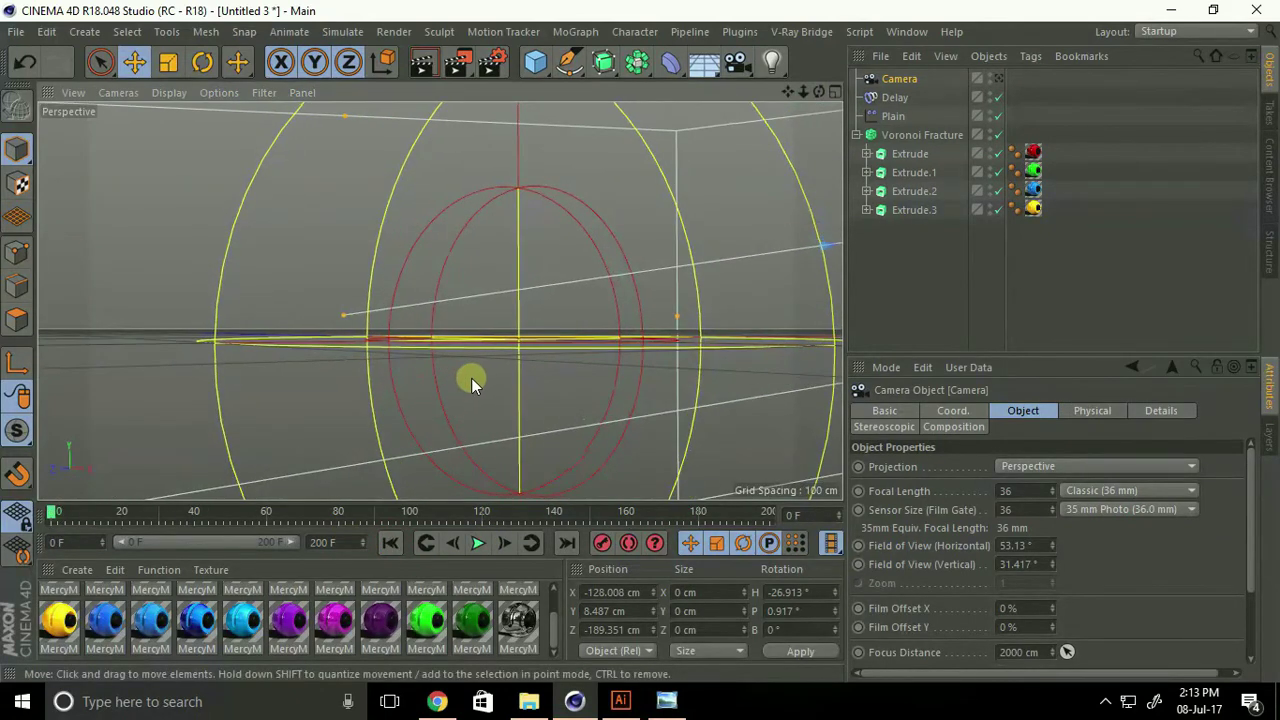
click(999, 79)
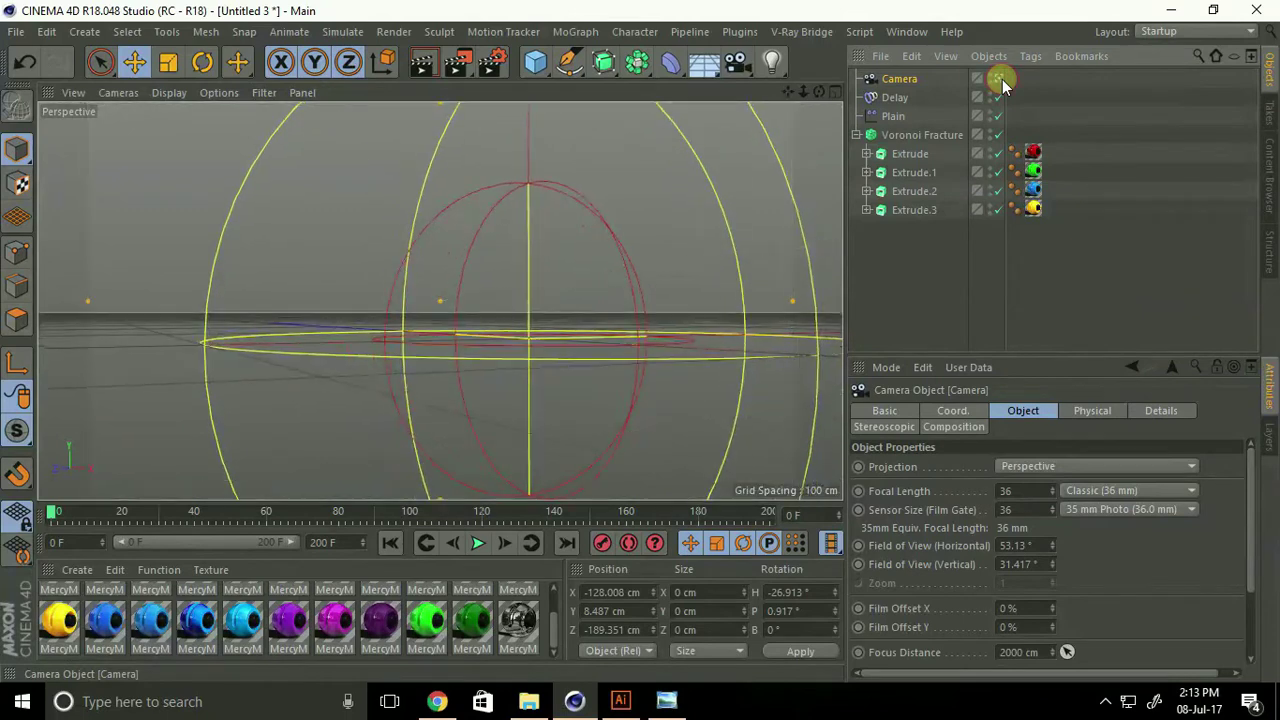
alt+drag(422, 363, 379, 355)
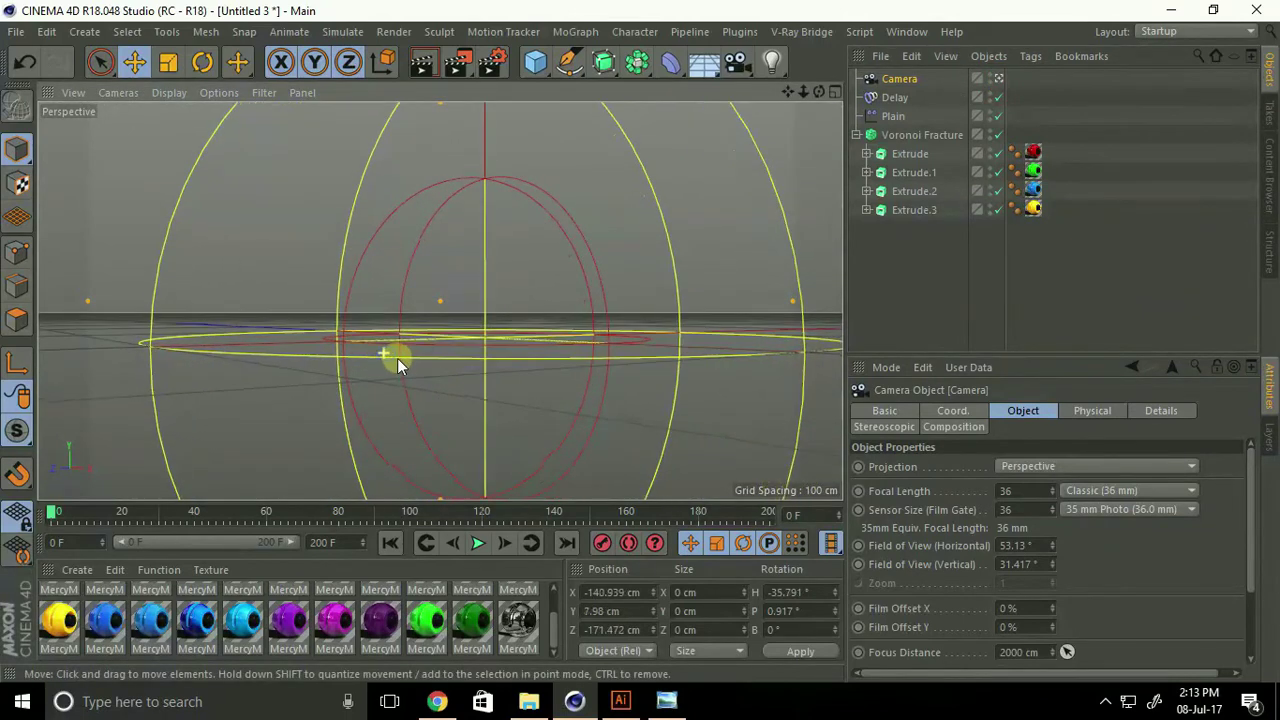
alt+right_drag(379, 355, 421, 360)
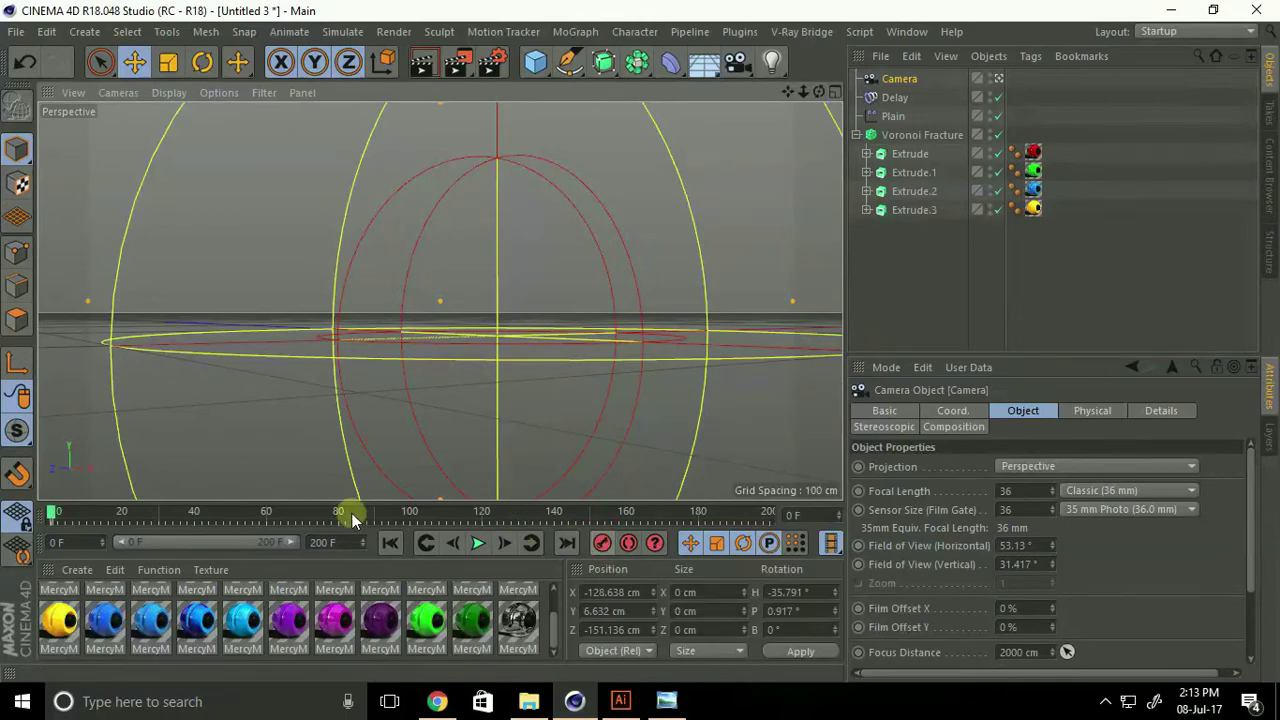
mouse_move(55, 512)
mouse_down()
mouse_move(463, 518)
mouse_move(412, 520)
mouse_up()
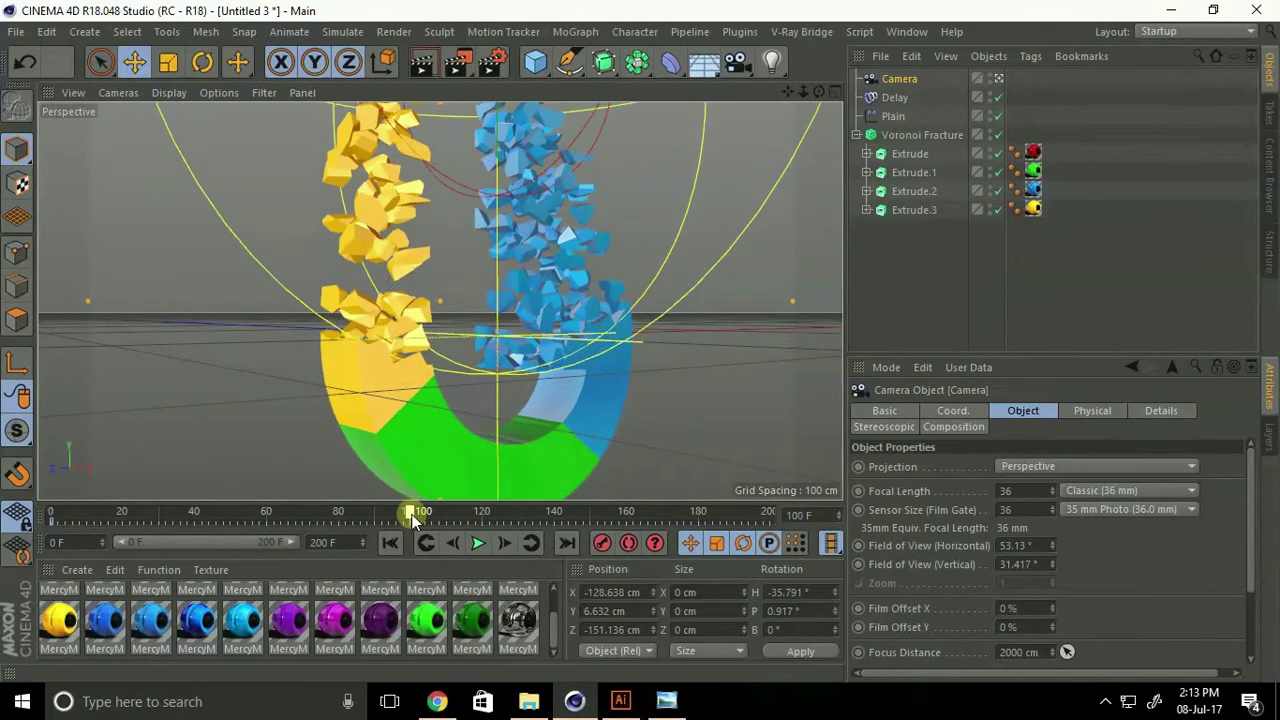
alt+drag(495, 372, 381, 378)
mouse_move(476, 336)
alt+mouse_down()
mouse_move(443, 290)
mouse_move(458, 309)
alt+mouse_up()
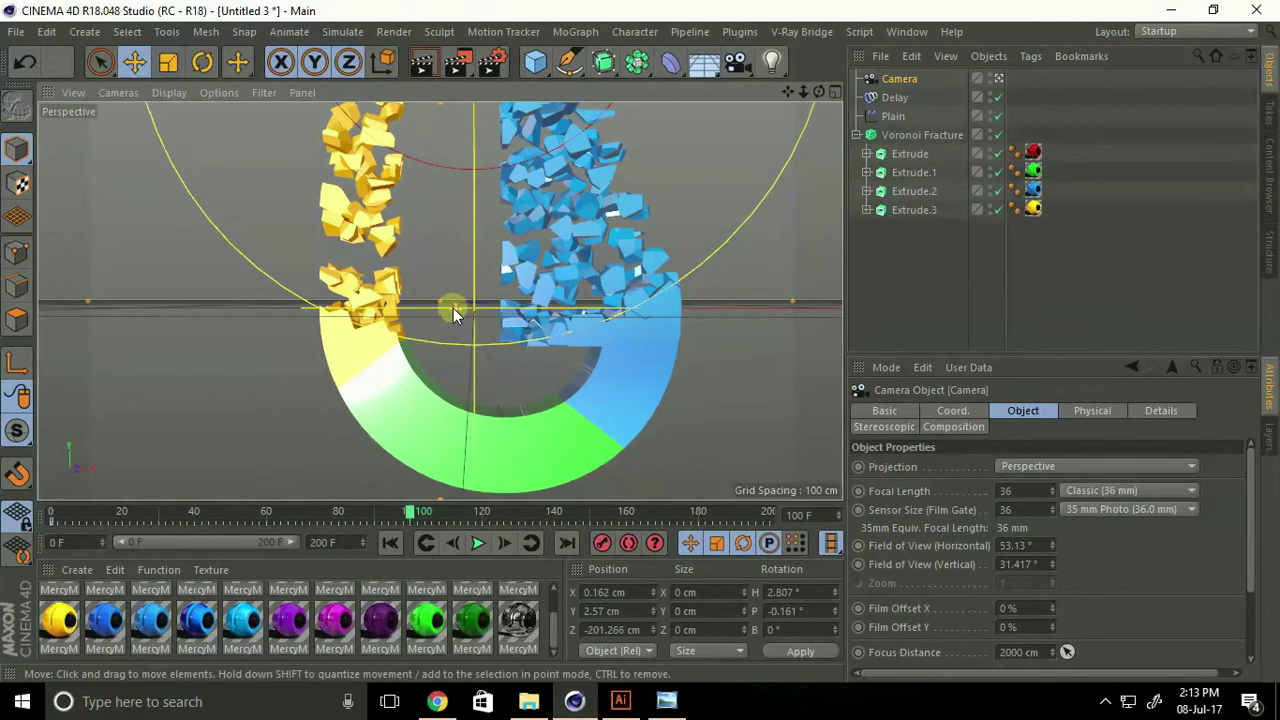
mouse_move(803, 91)
mouse_down()
mouse_move(640, 342)
mouse_move(530, 243)
mouse_move(498, 267)
mouse_up()
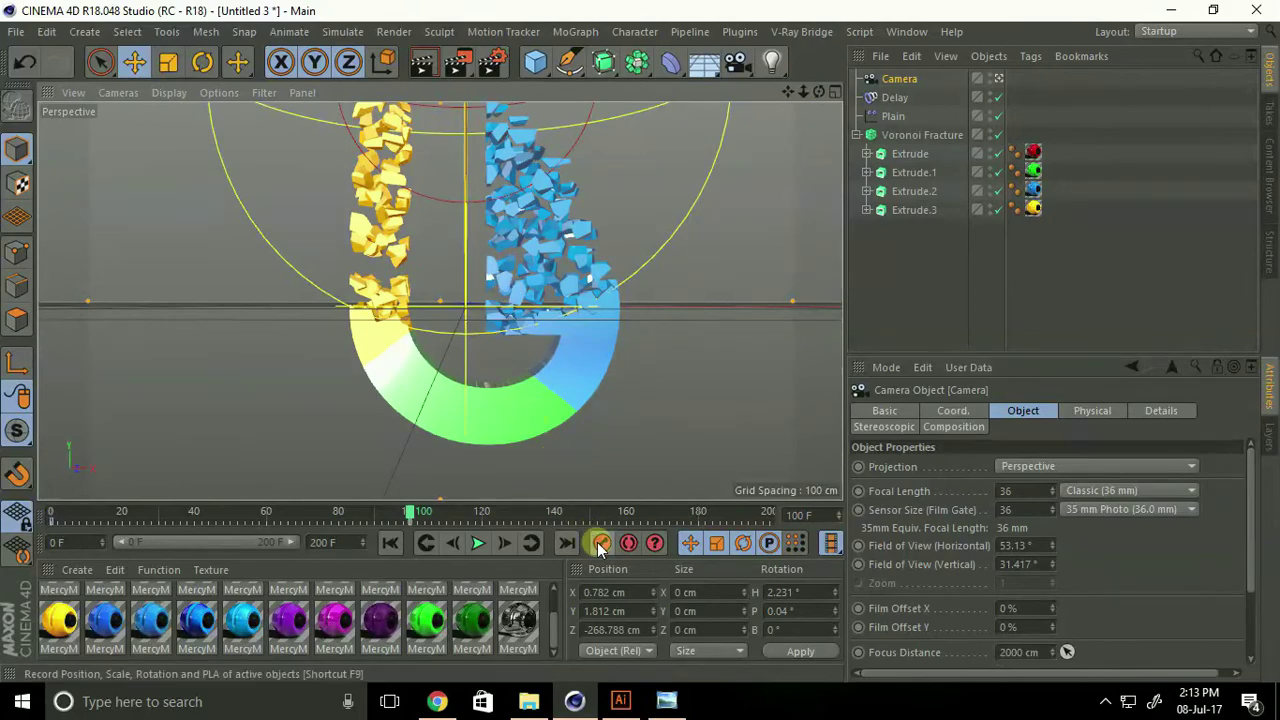
Record a camera keyframe and play back until the G fully reassembles at frame 180.
click(390, 542)
click(478, 542)
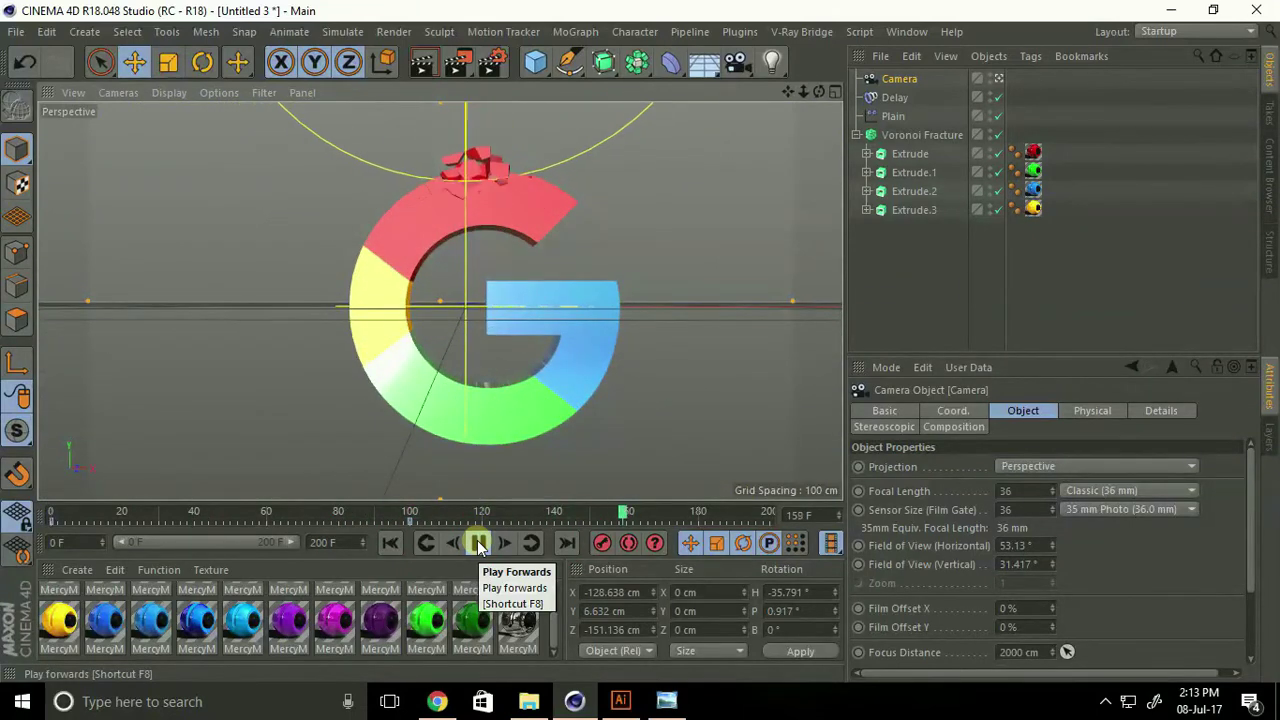
click(478, 543)
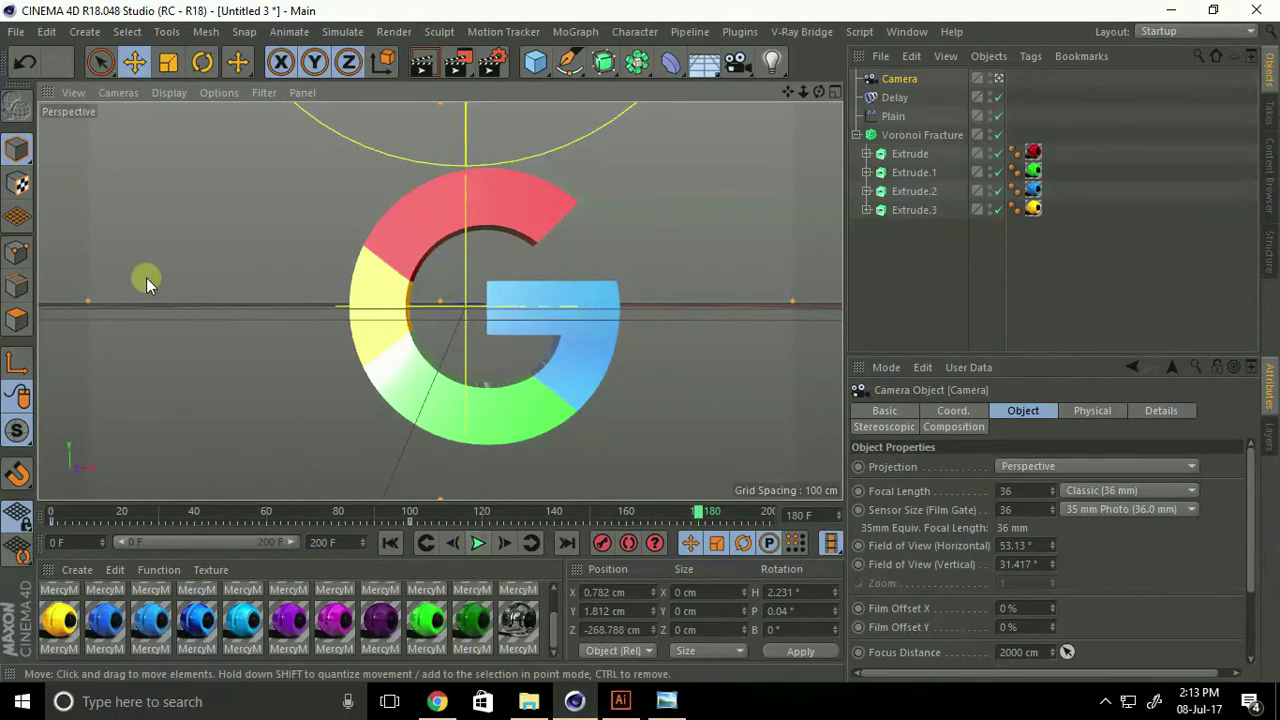
click(16, 31)
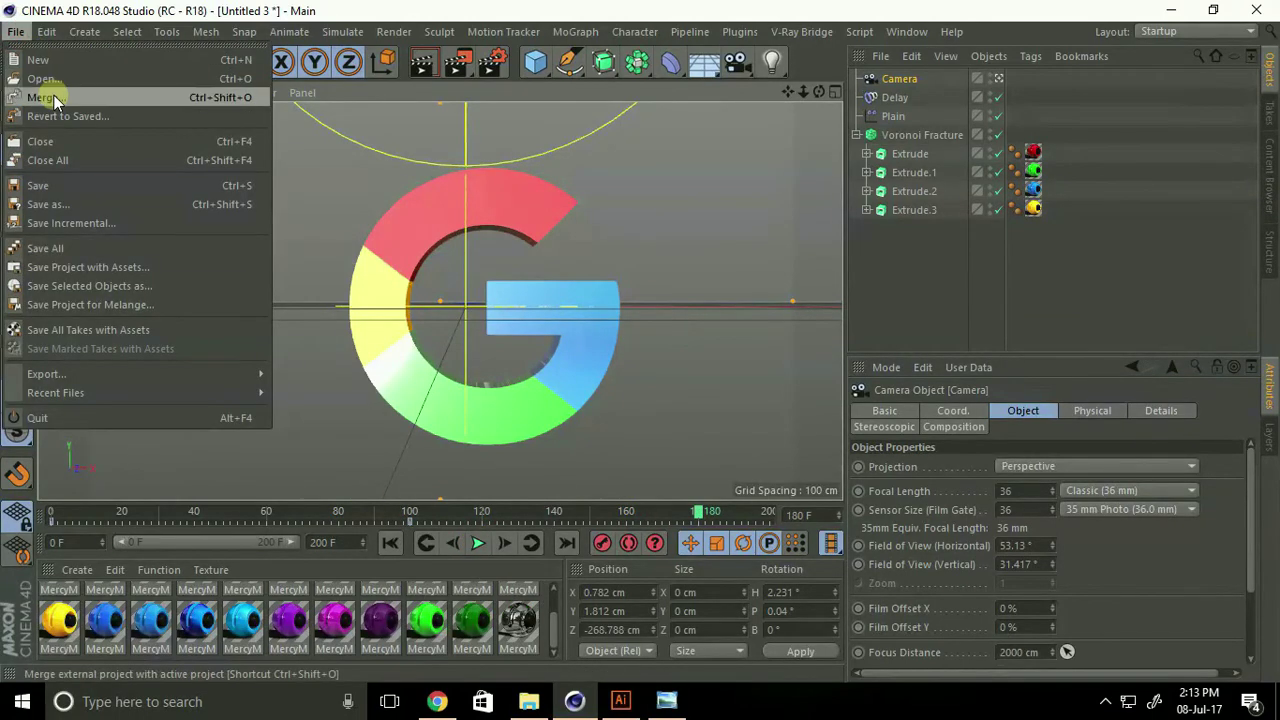
Merge the cinema-4d-studio lights scene and lower its FLOOR & BACKGROUND group beneath the G.
click(45, 97)
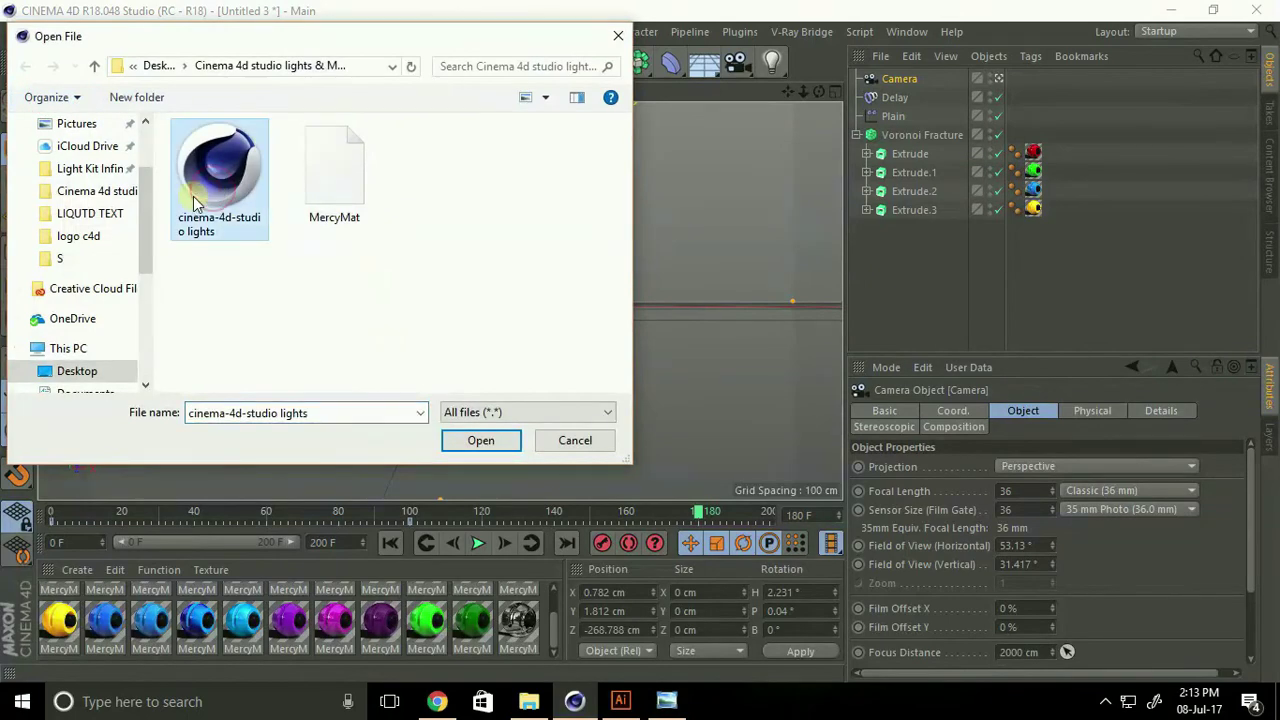
click(480, 441)
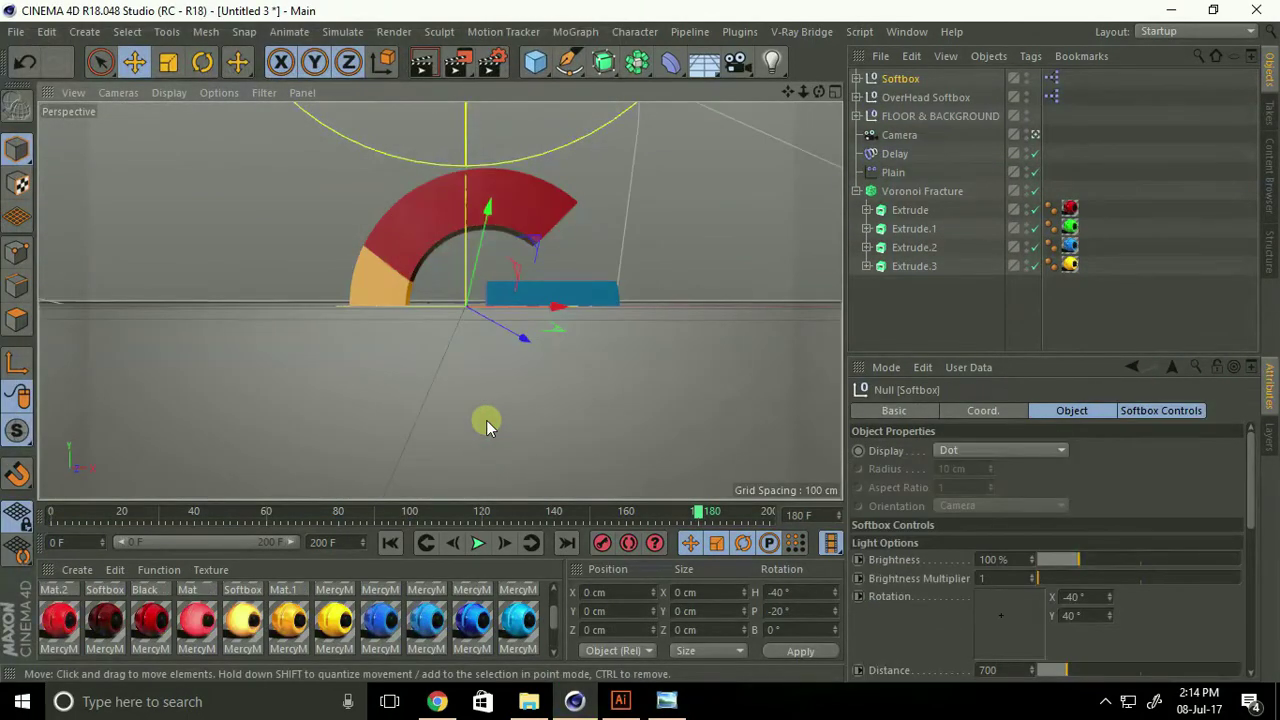
click(897, 119)
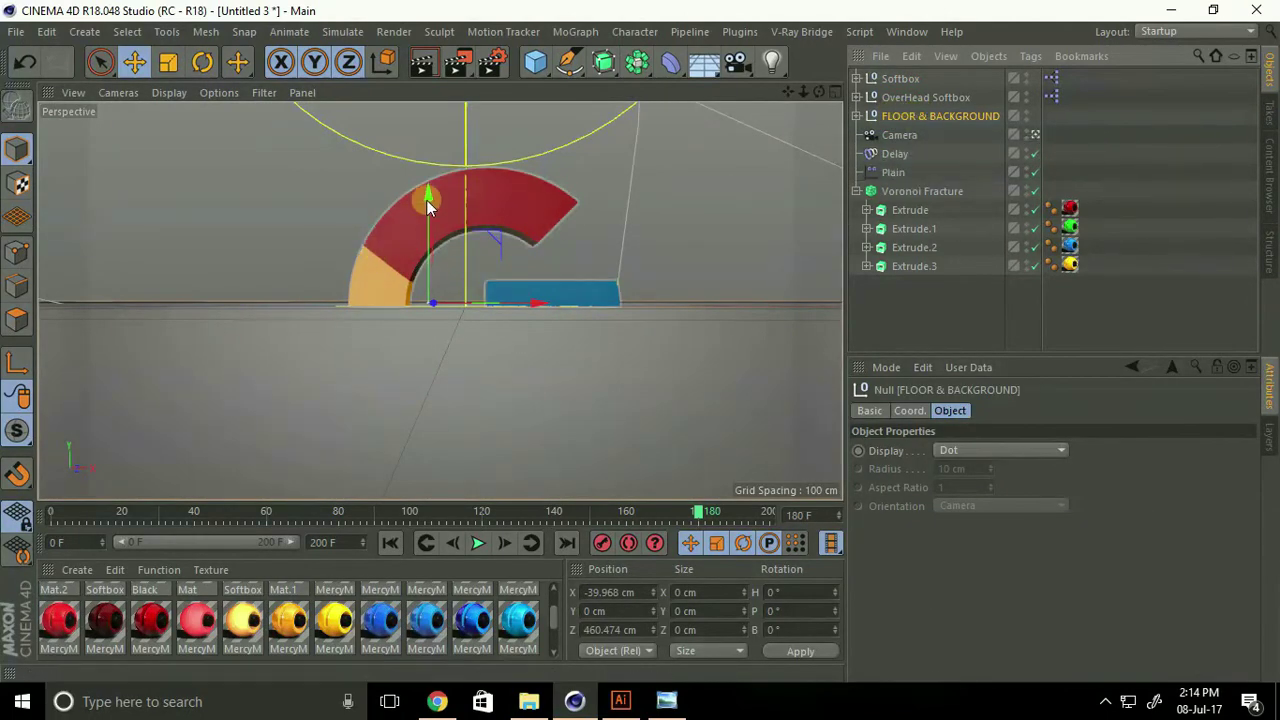
drag(429, 193, 447, 260)
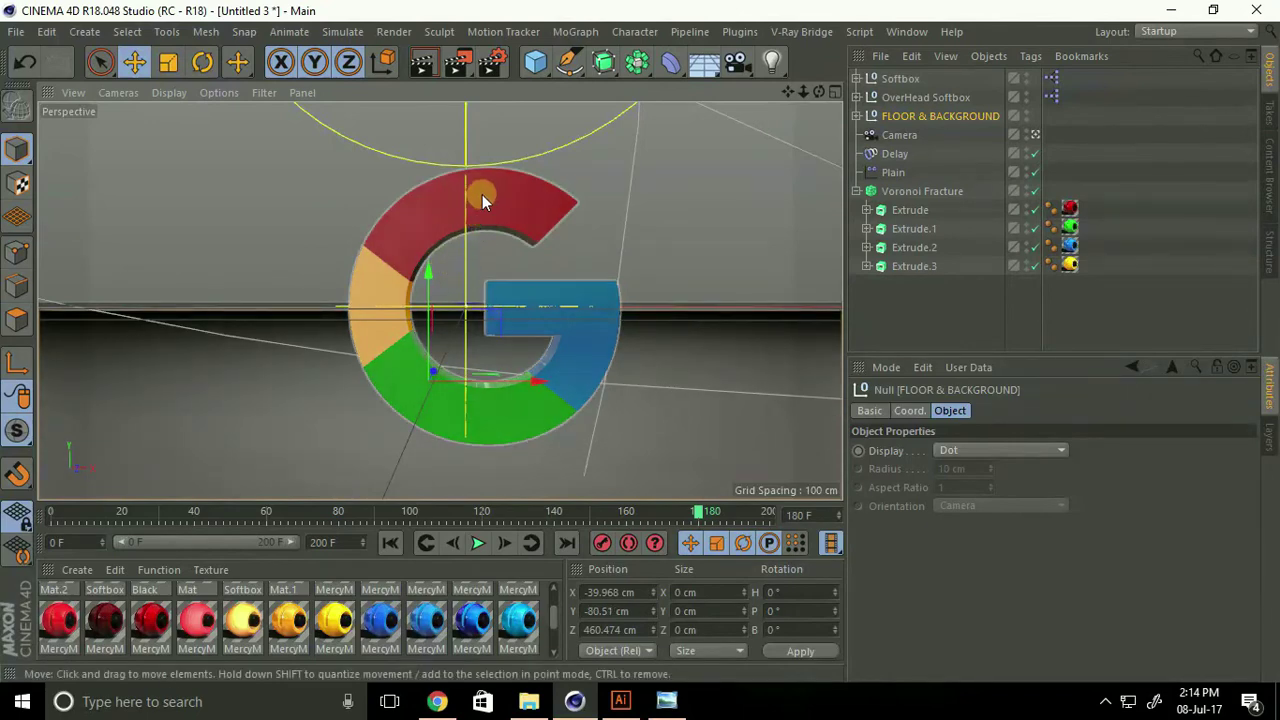
click(490, 62)
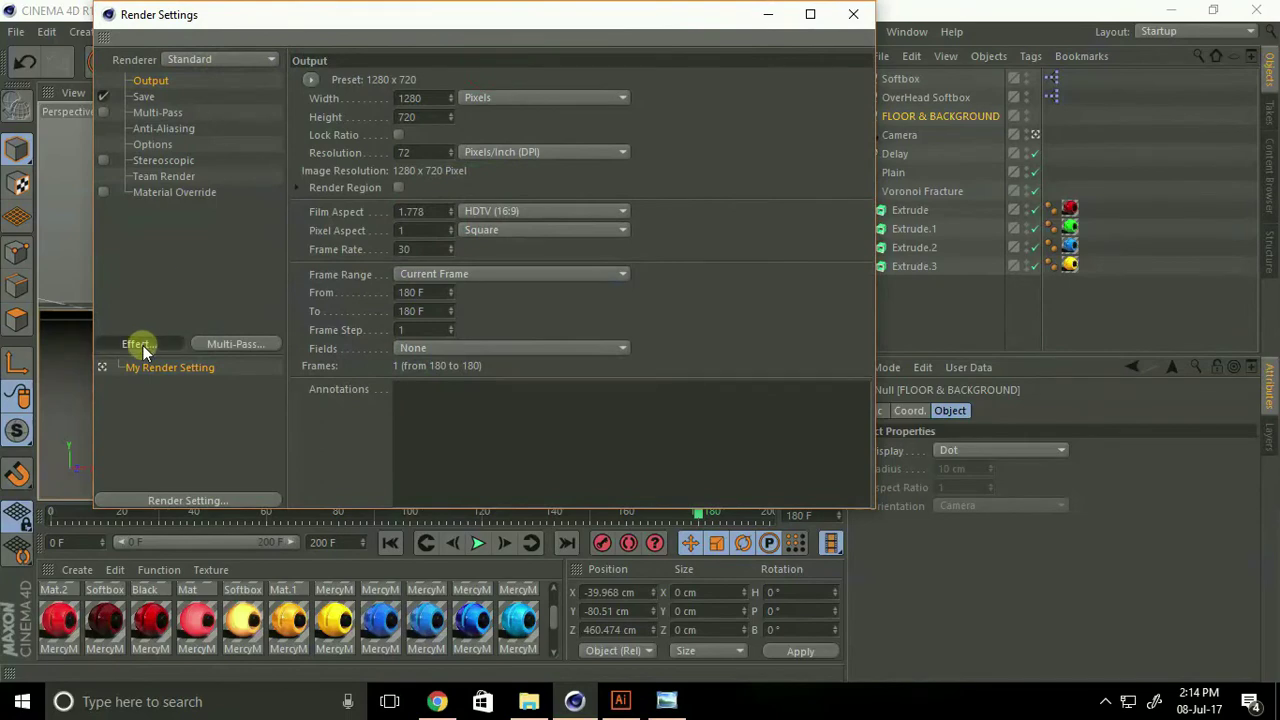
Add Global Illumination and Ambient Occlusion effects to the render settings.
click(142, 345)
click(223, 367)
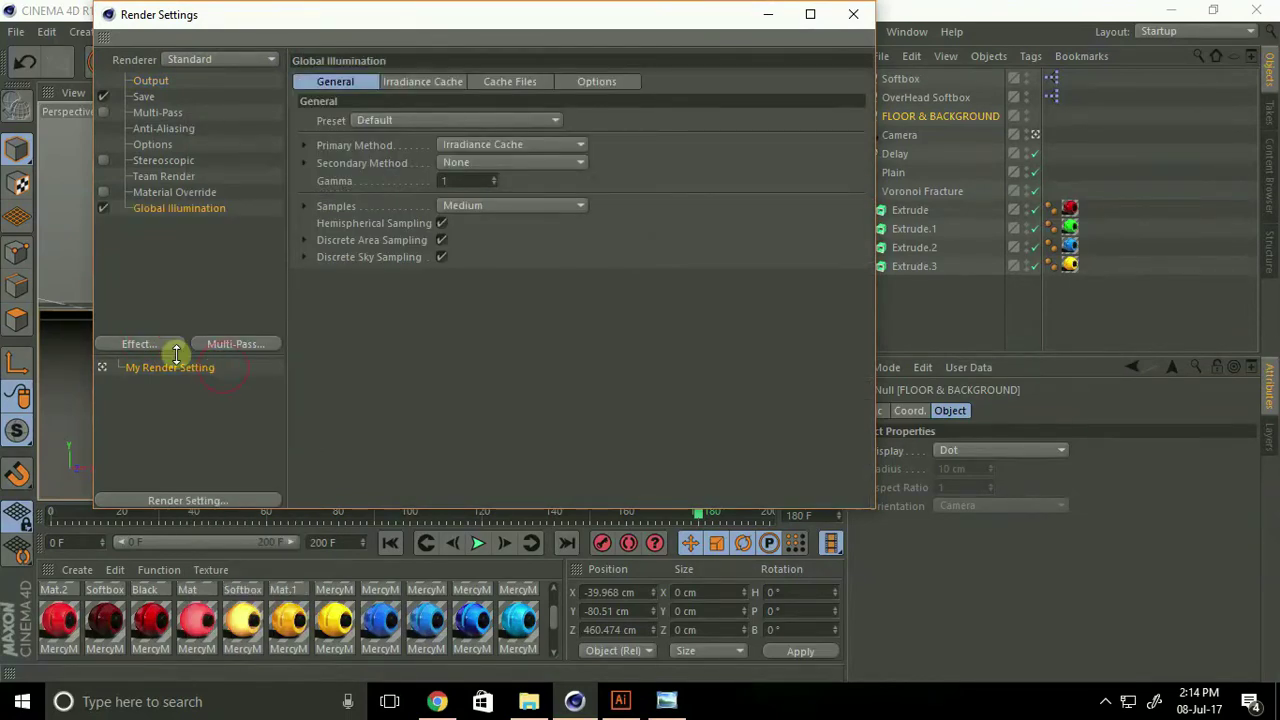
click(139, 343)
click(215, 253)
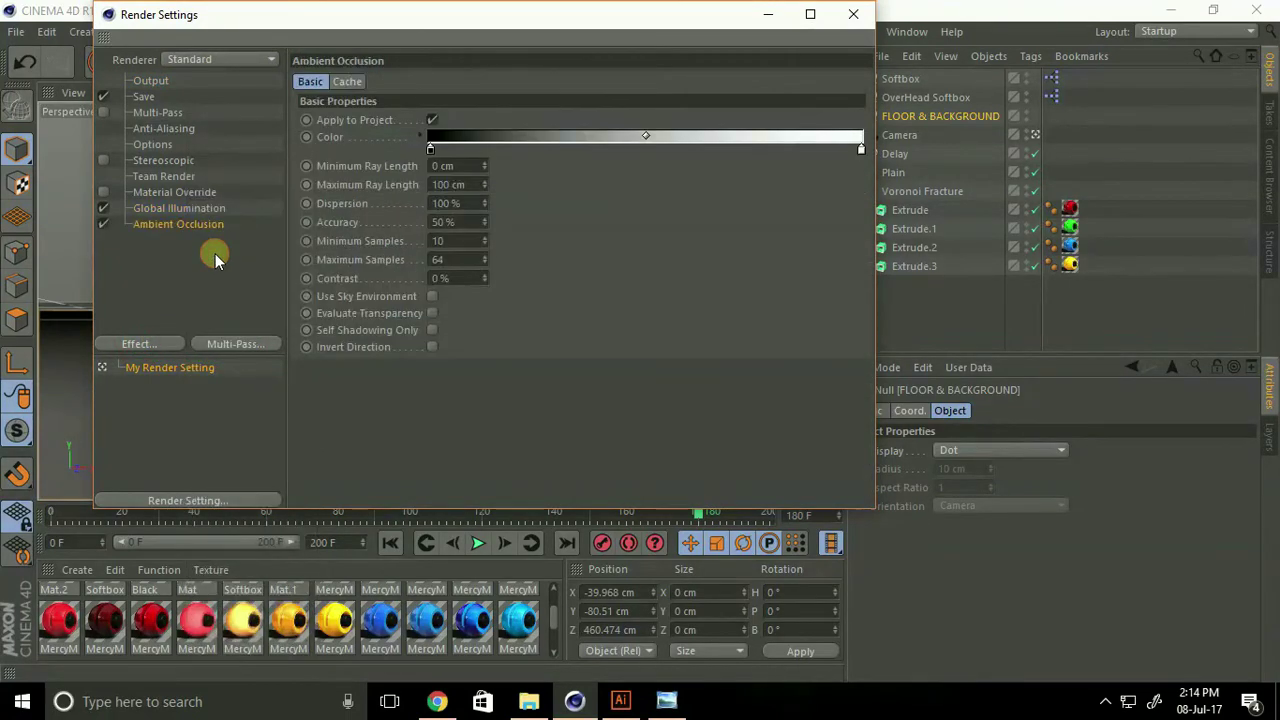
Set anti-aliasing to Best, keeping the max level at 2x2.
click(158, 128)
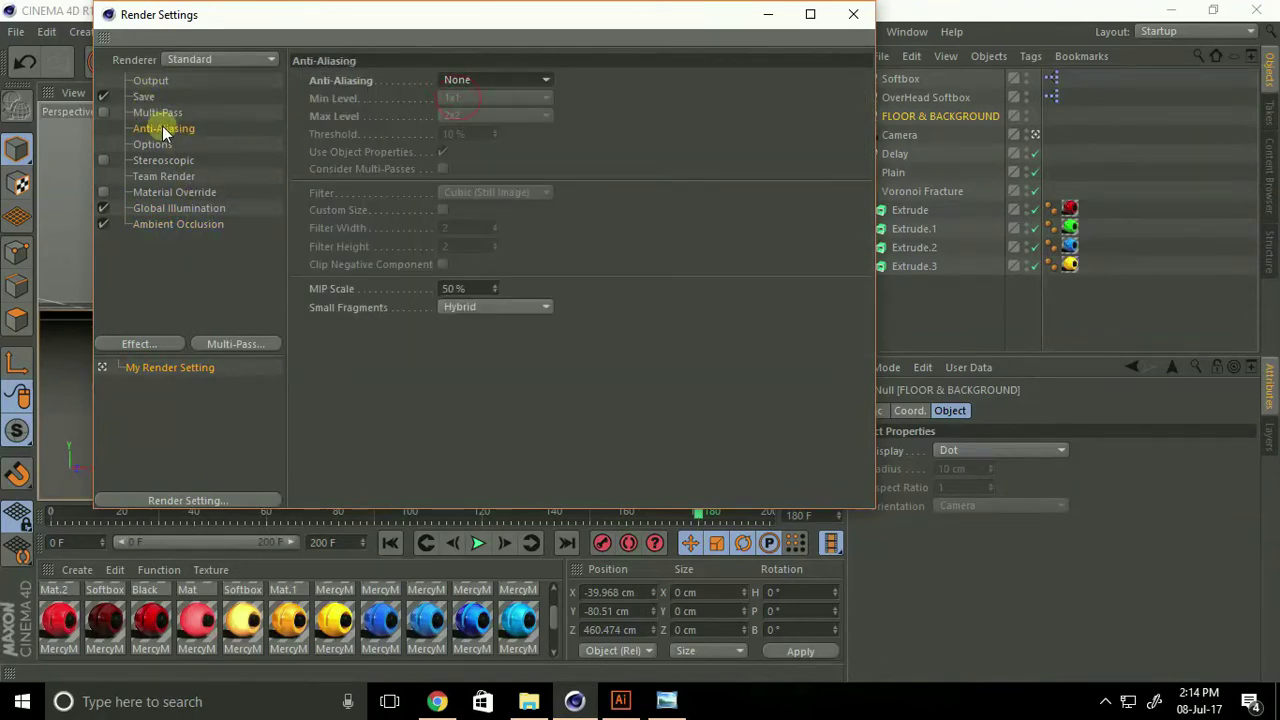
click(466, 80)
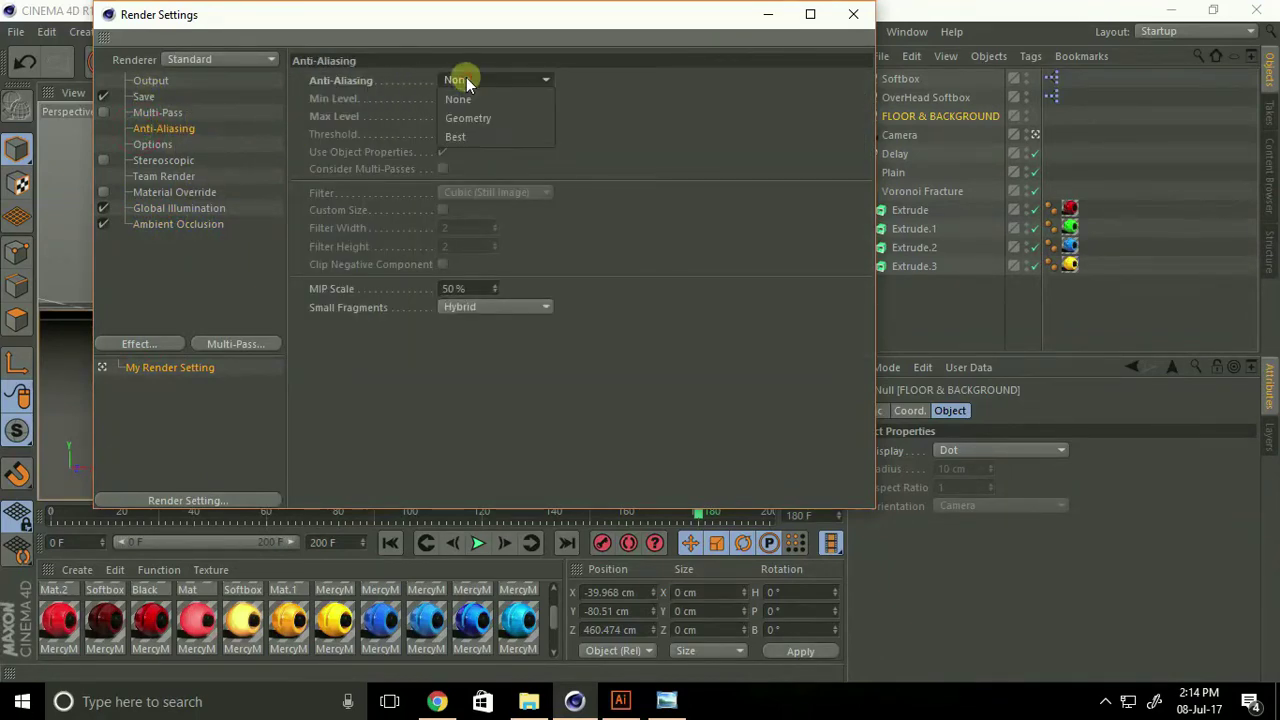
click(466, 134)
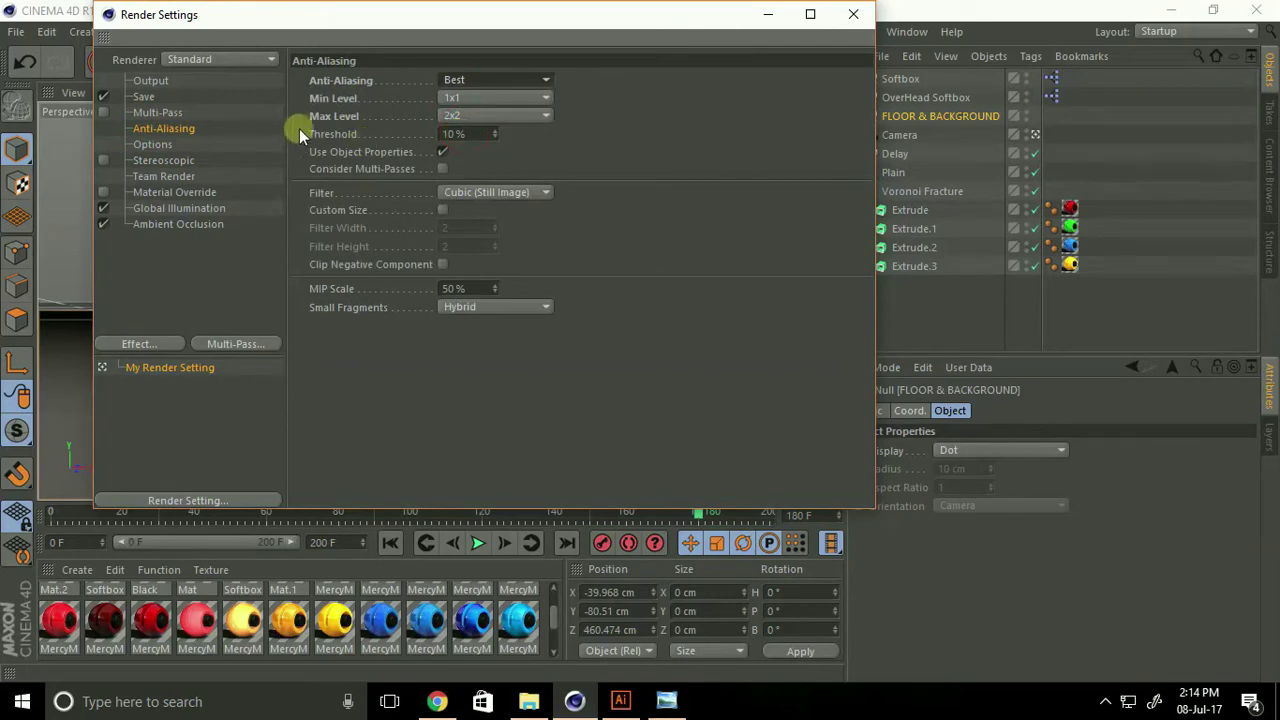
click(455, 116)
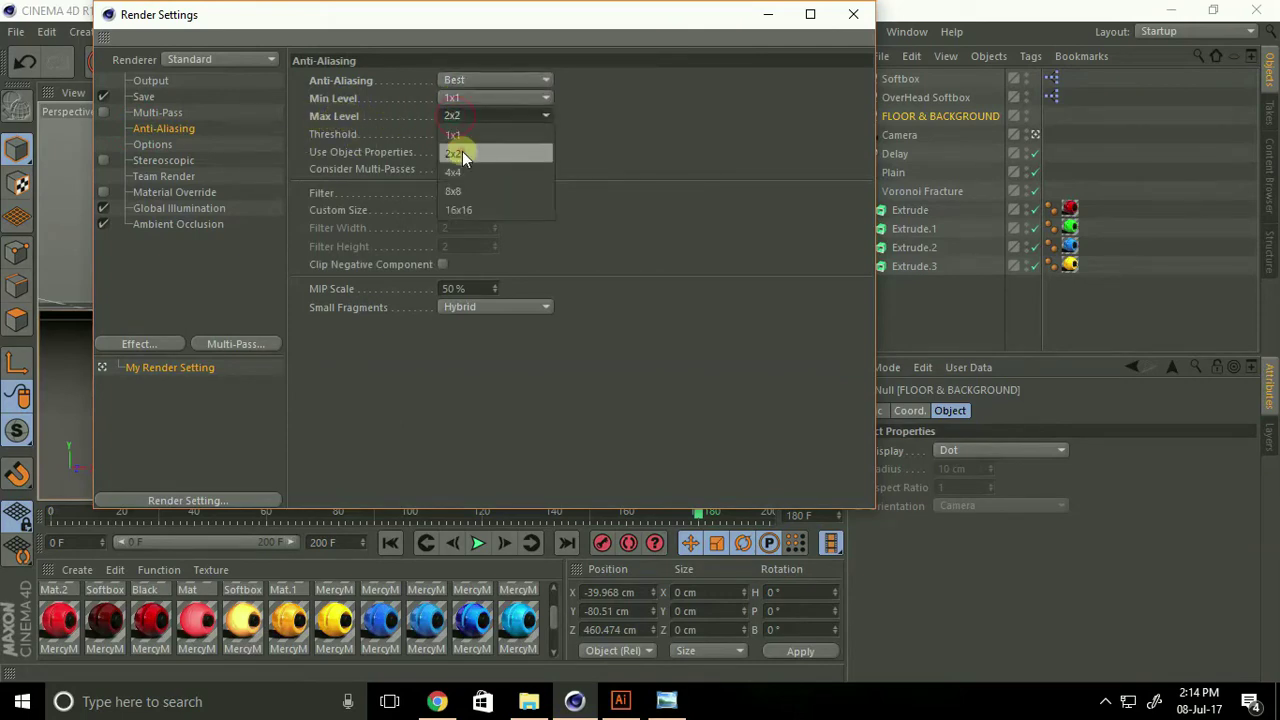
click(462, 151)
Set the output frame range to All Frames.
click(147, 84)
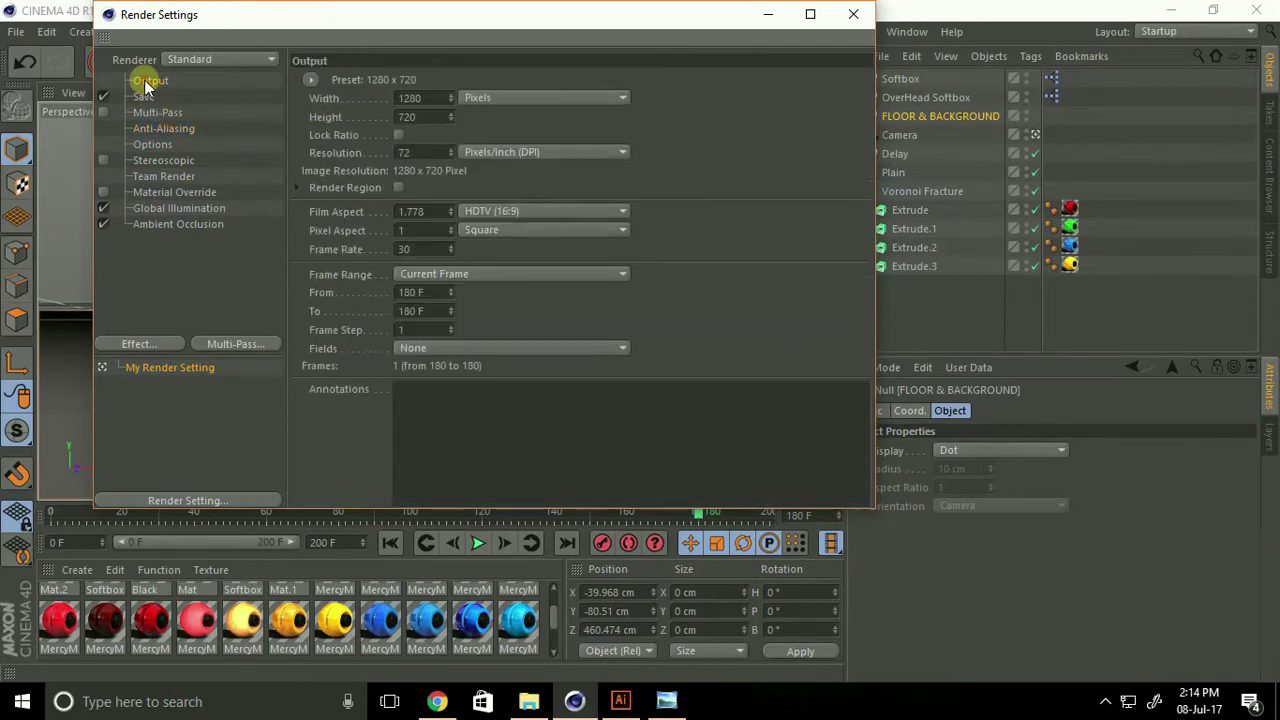
click(415, 277)
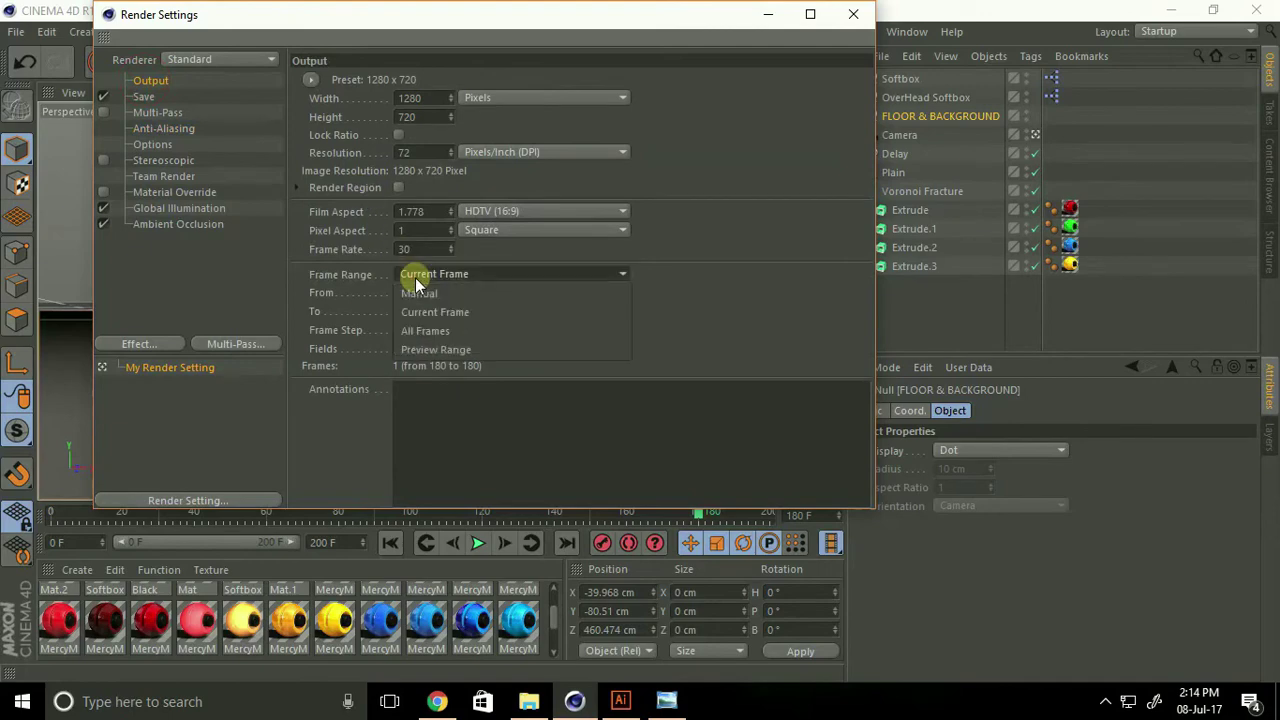
click(427, 330)
Browse the render save path to Desktop\logo c4d and create a new folder named REN.
click(142, 97)
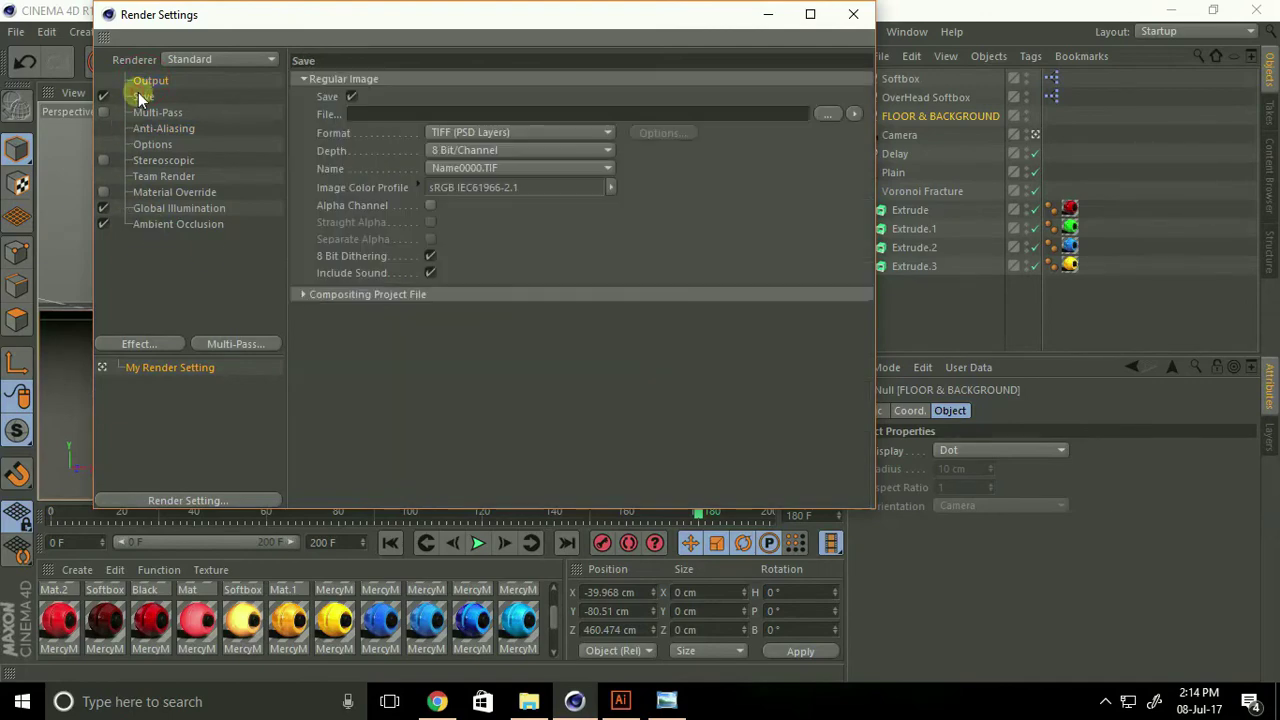
click(821, 114)
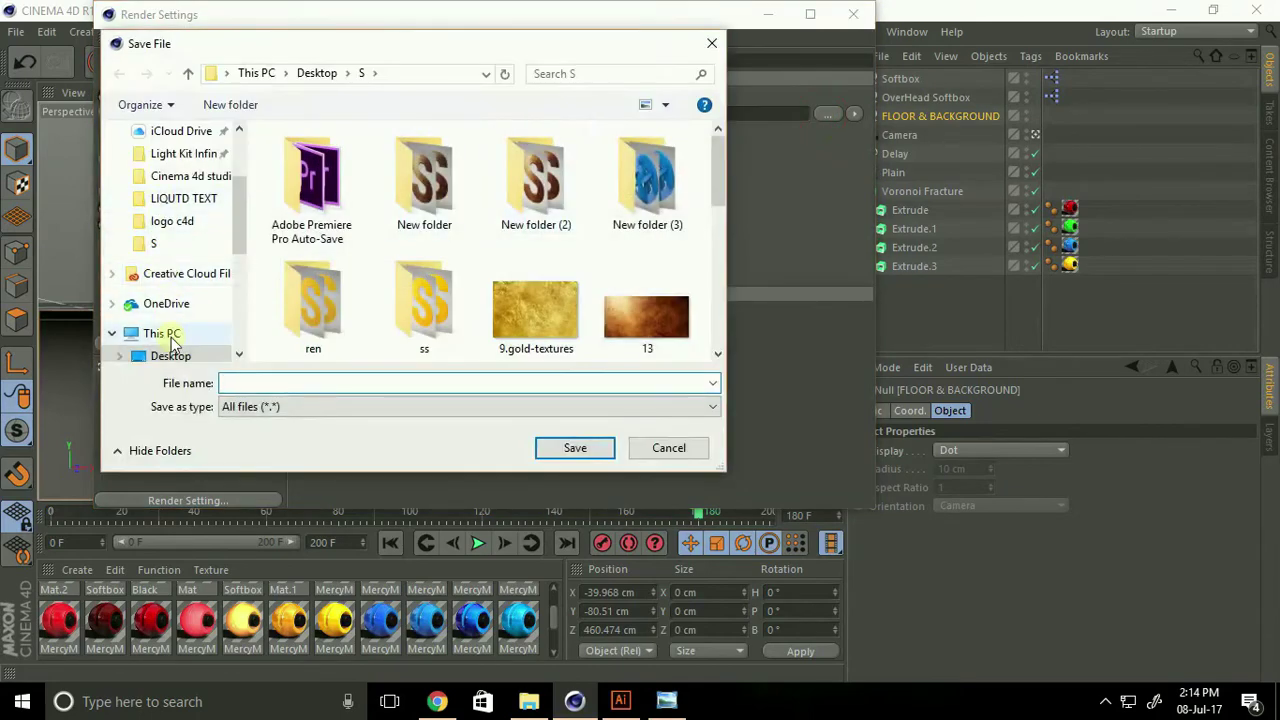
click(170, 356)
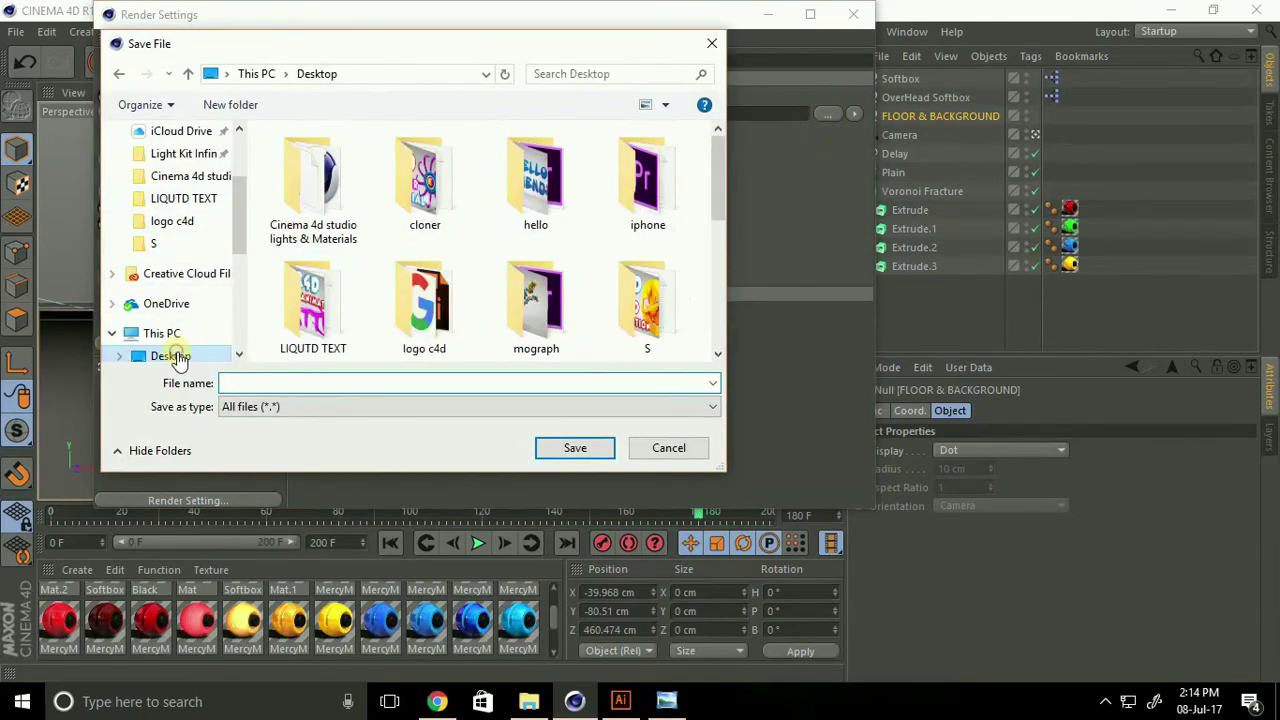
double_click(430, 316)
right_click(378, 272)
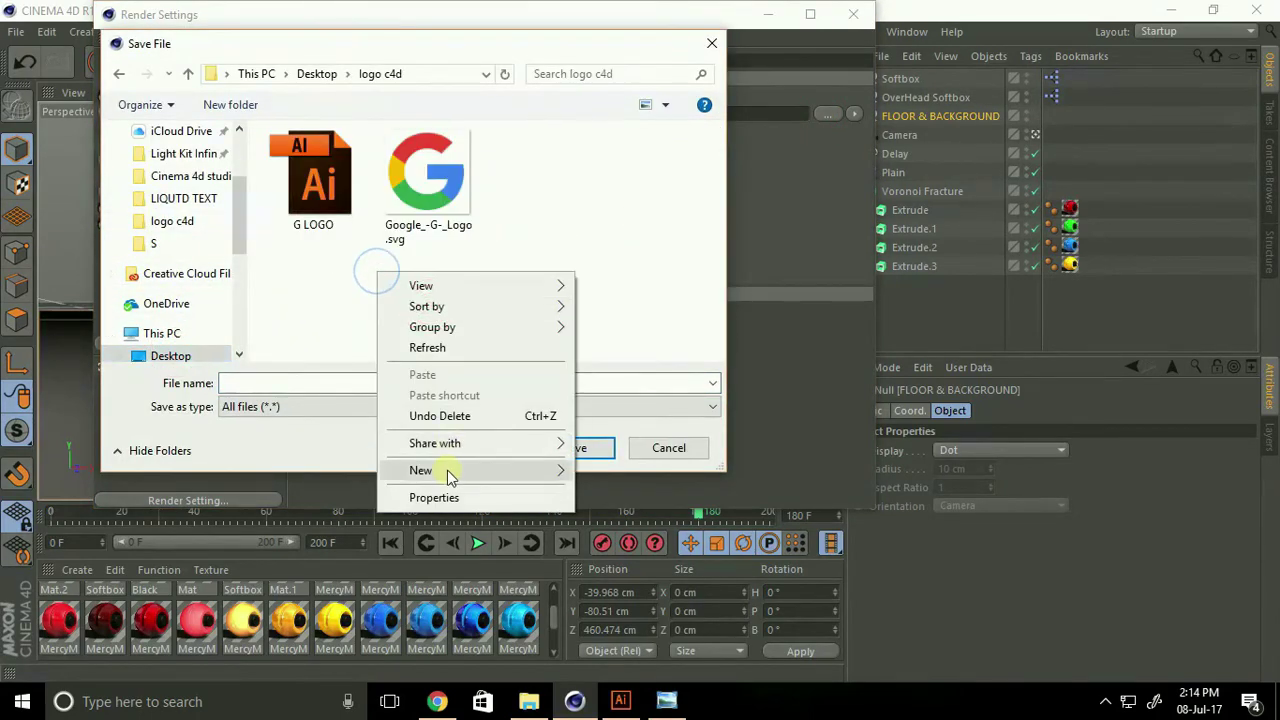
click(622, 482)
text(RENDEER)
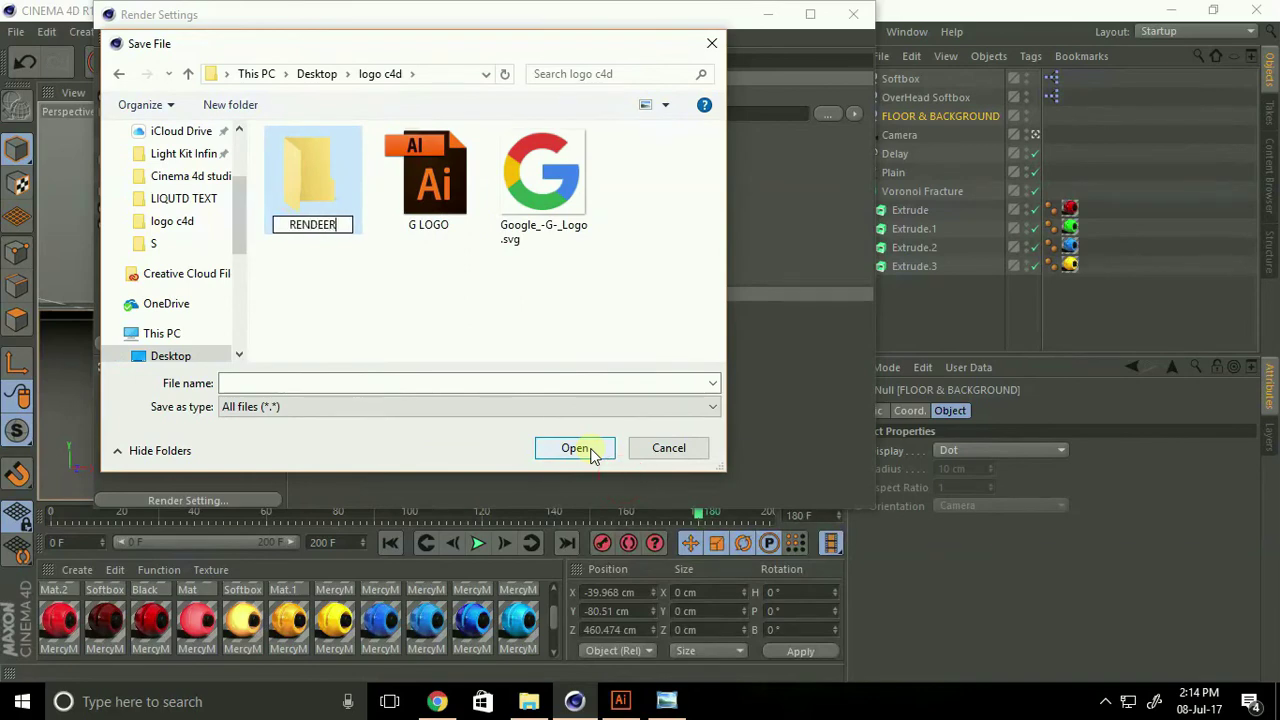
key(Return)
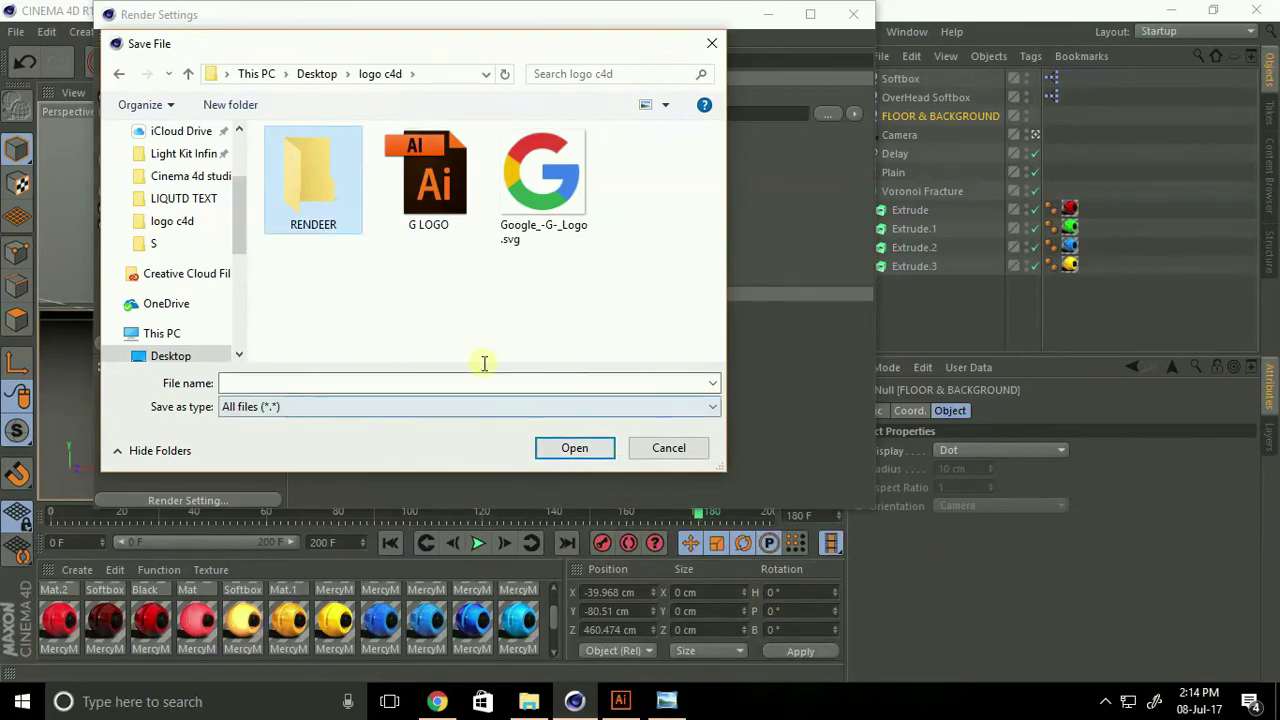
Name the output file A, set the format to JPEG, and close Render Settings.
click(488, 376)
text(A)
click(574, 448)
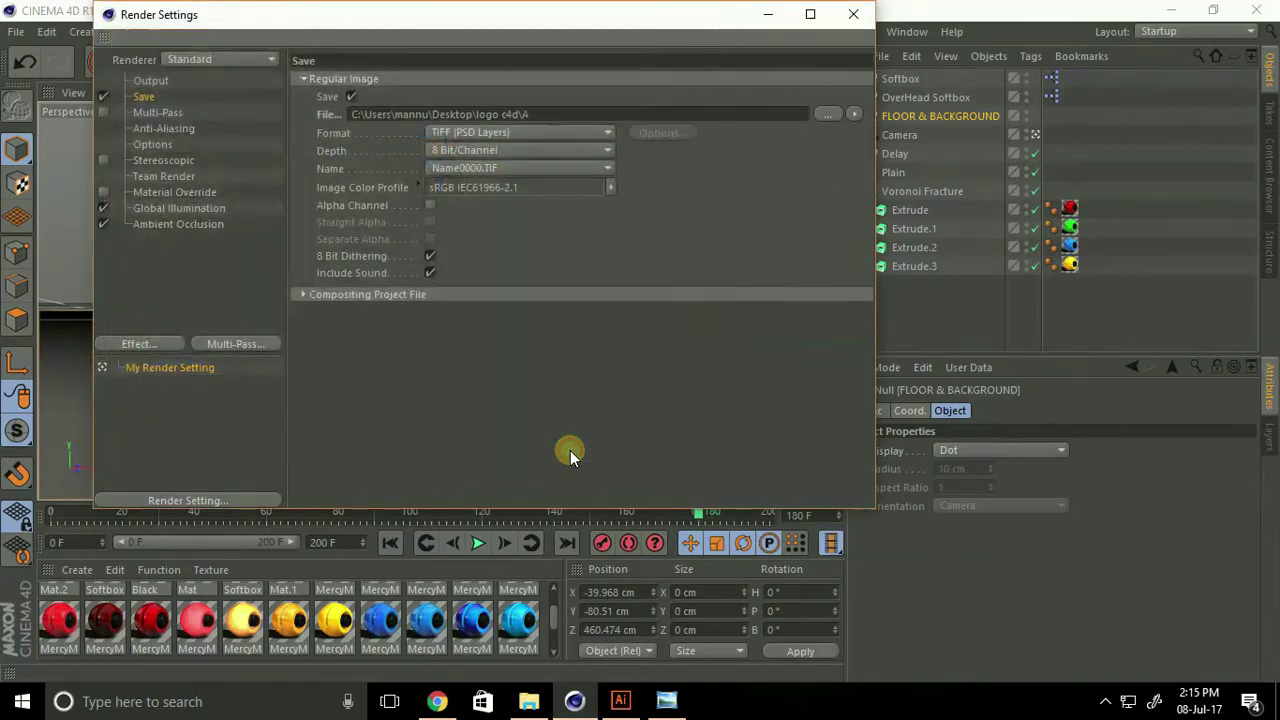
click(445, 133)
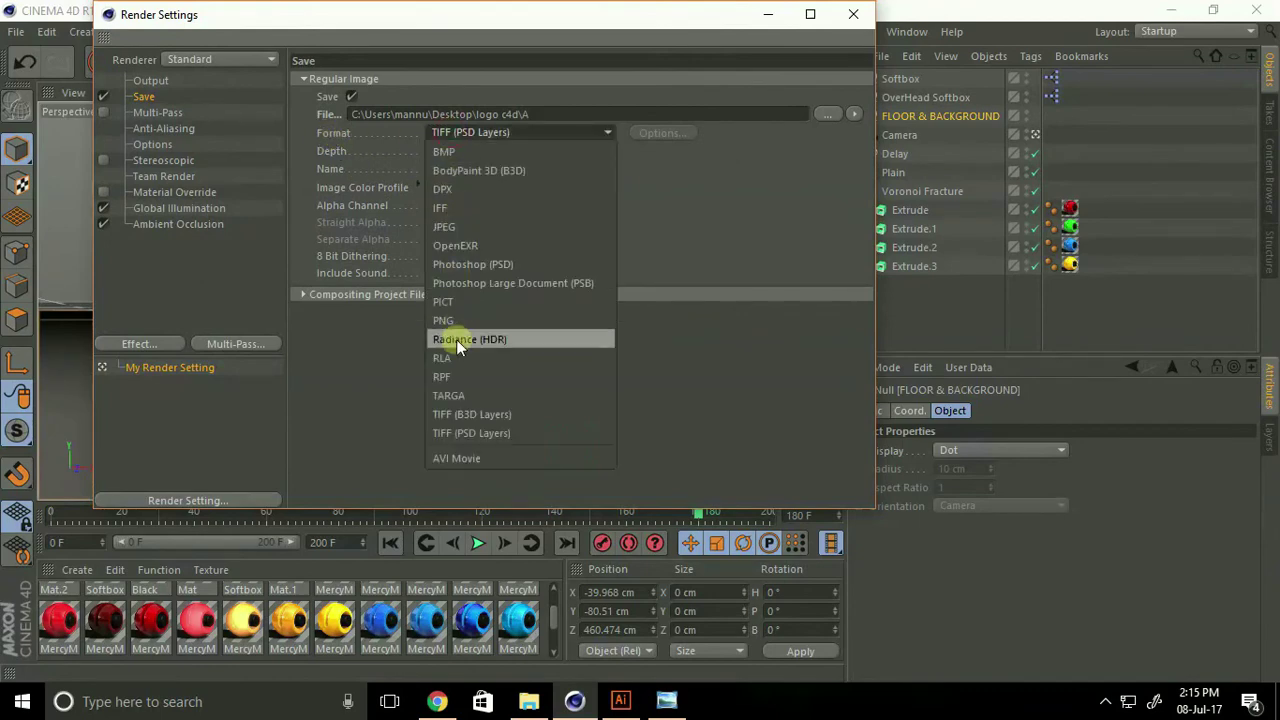
click(439, 226)
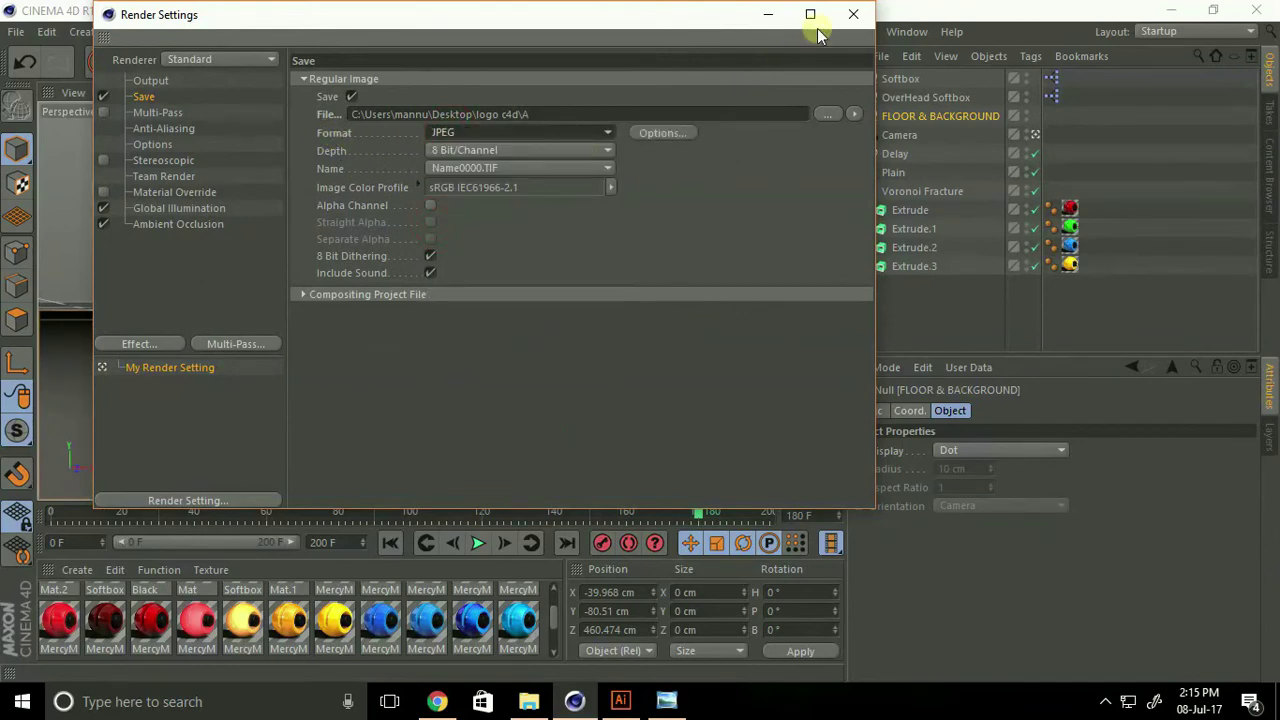
click(853, 14)
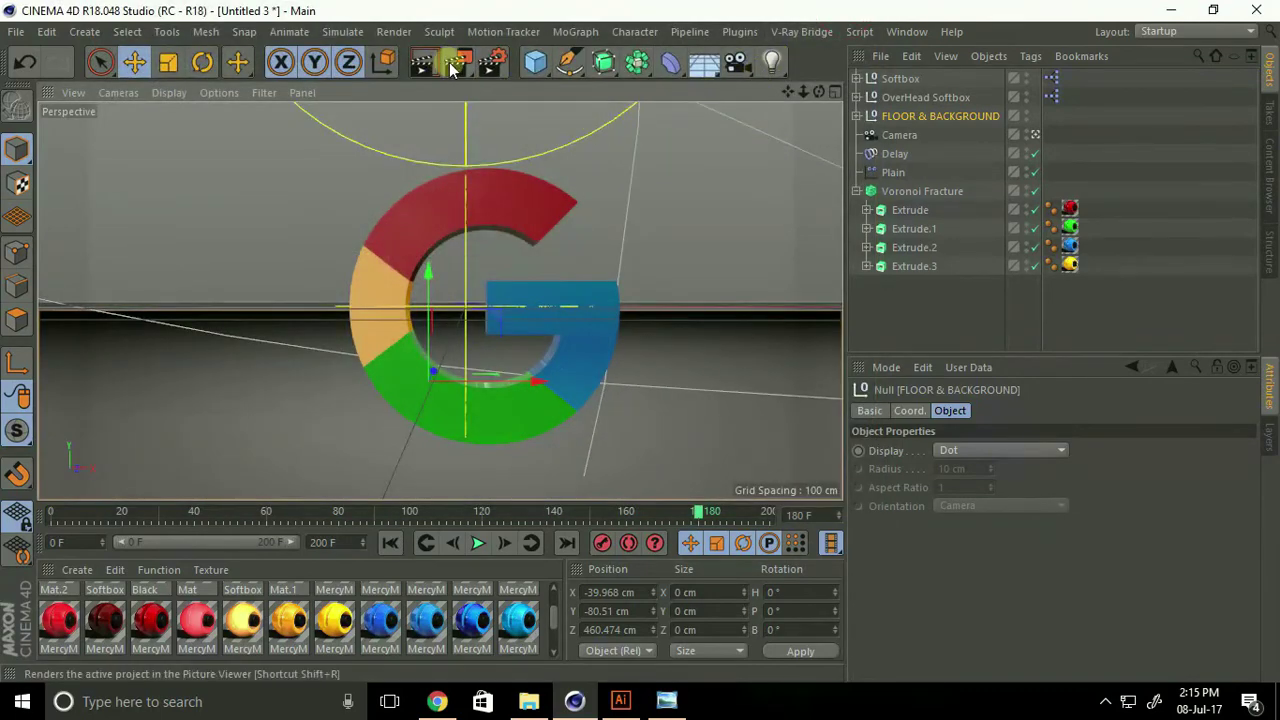
Render the animation to the Picture Viewer, dismissing the missing-texture Asset Error warning.
click(455, 62)
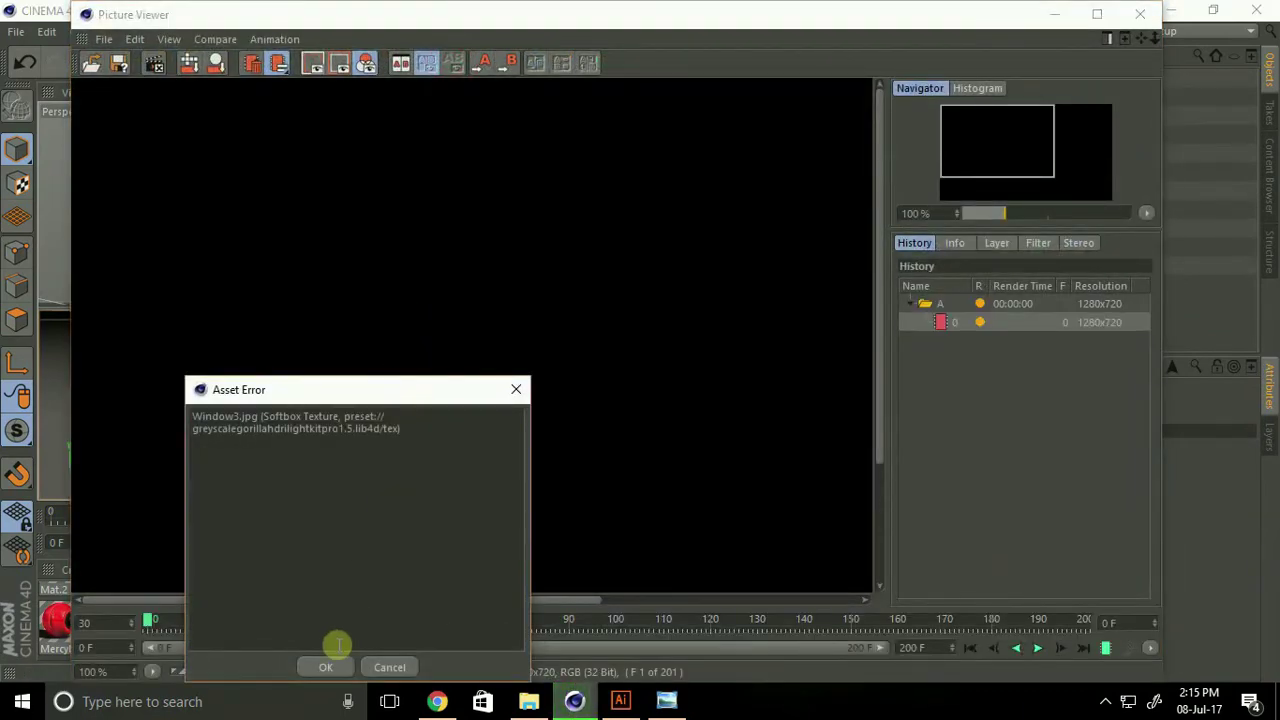
click(328, 665)
scroll(371, 389, up, 1)
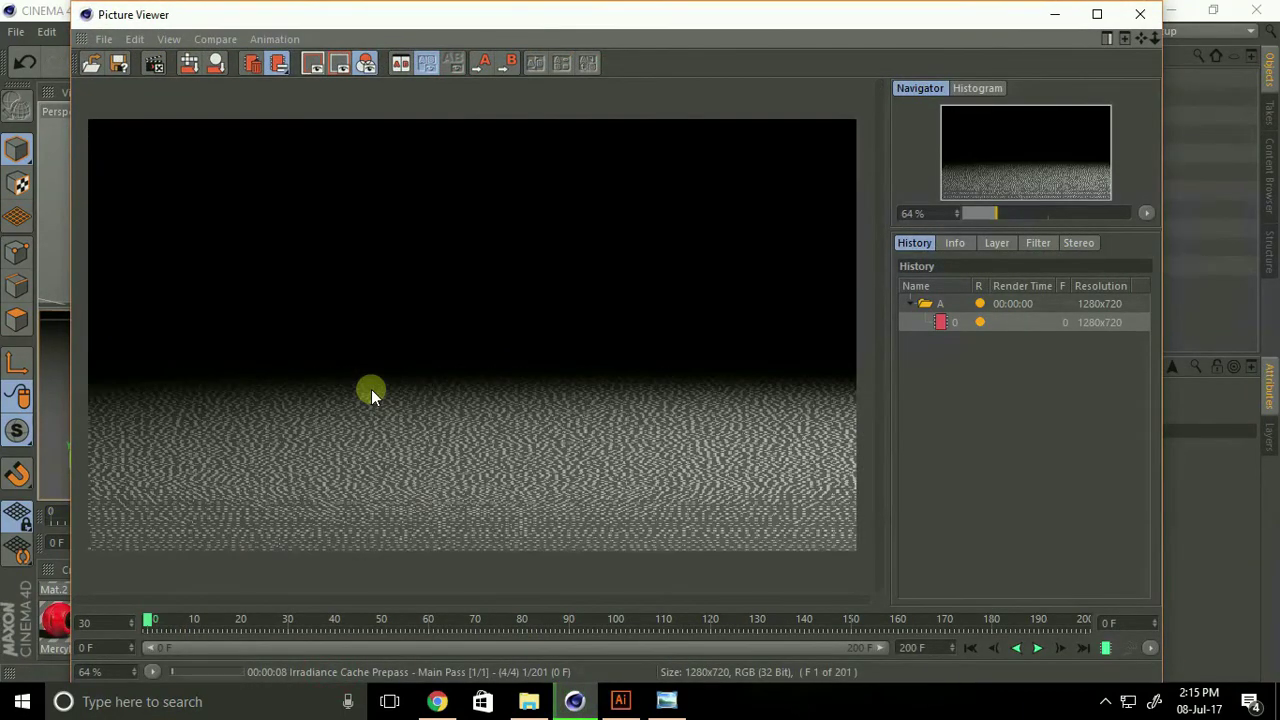